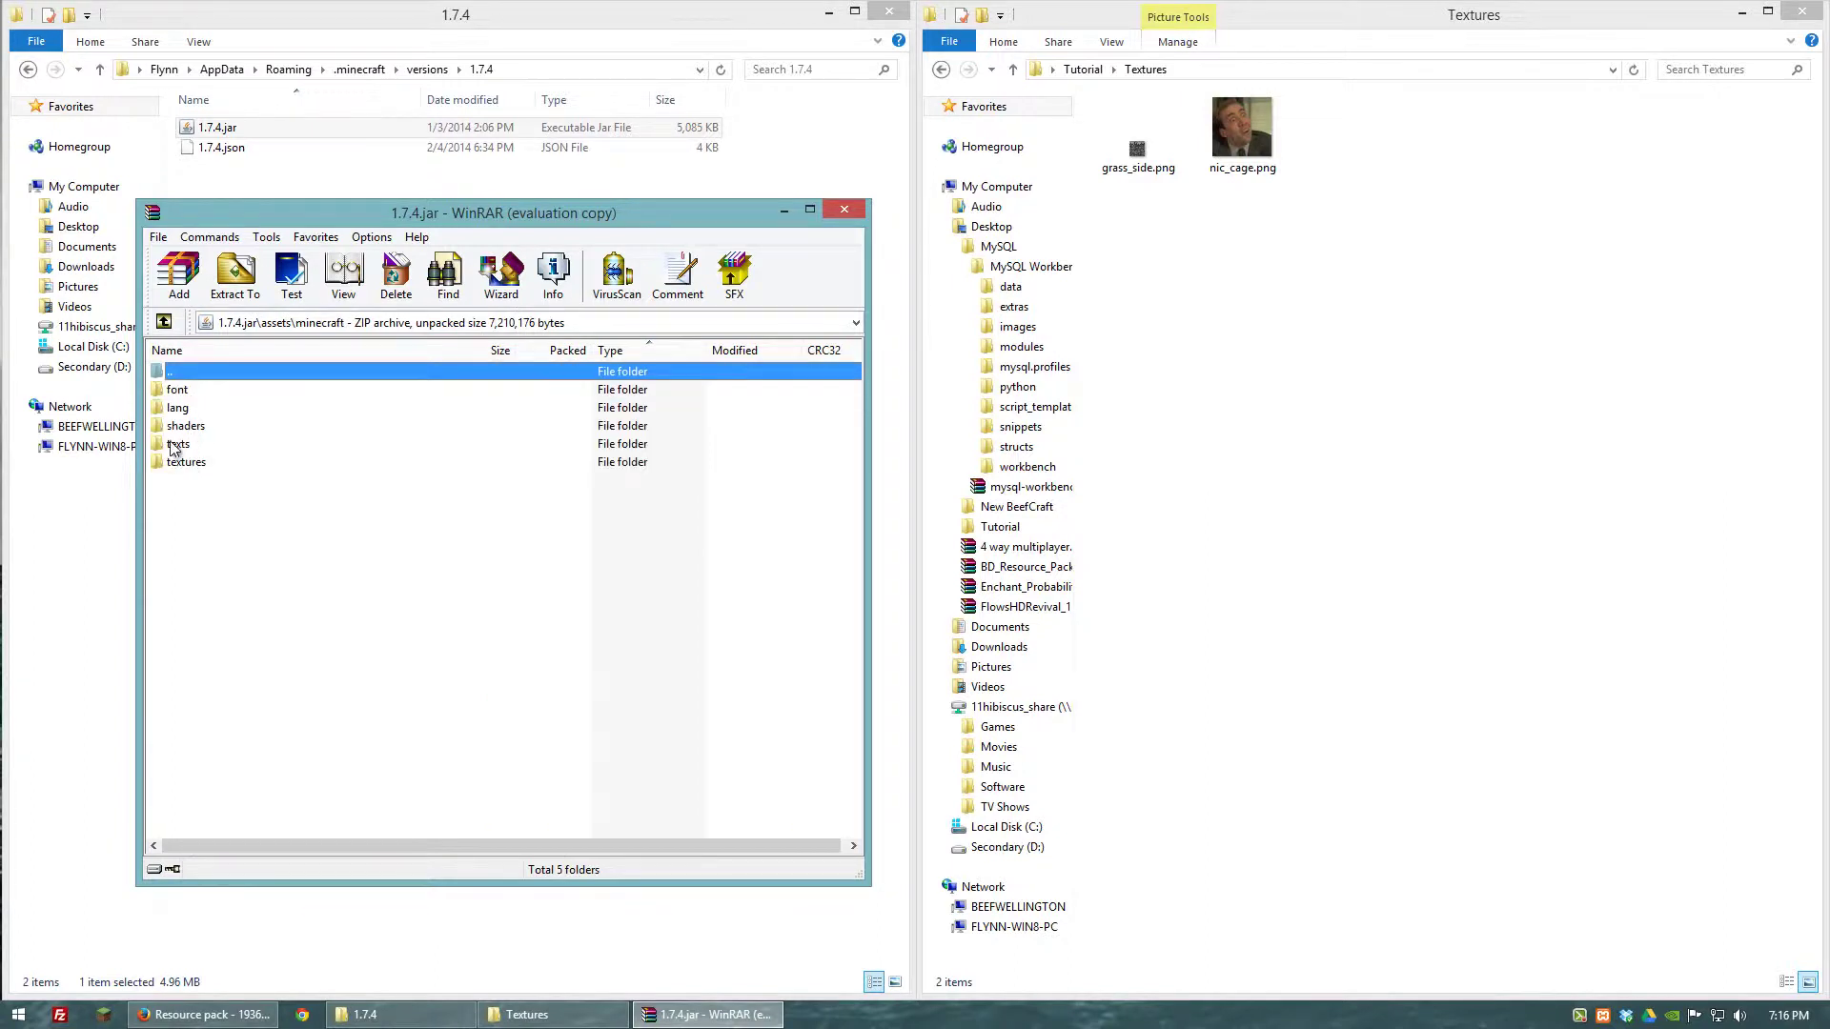
- Extract diamond.png from the archive's textures\items folder into the Textures folder and close the archive
double_click(186, 462)
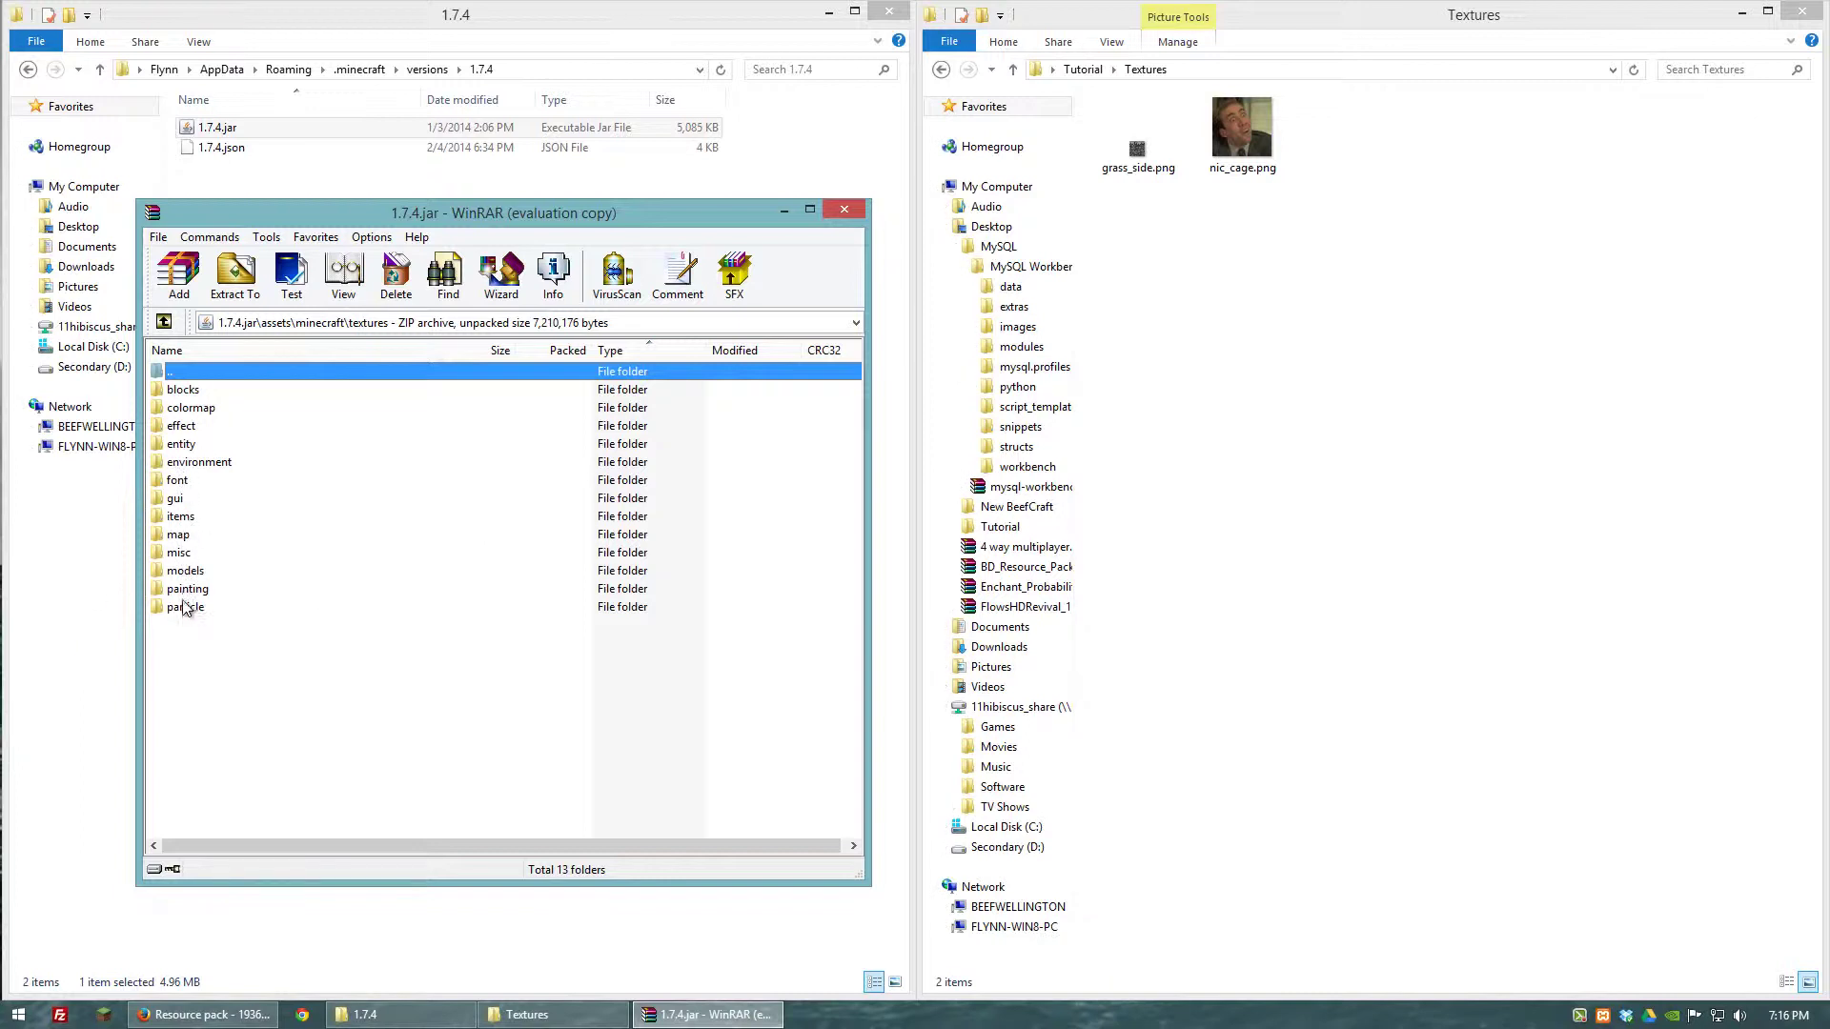
left_click(180, 519)
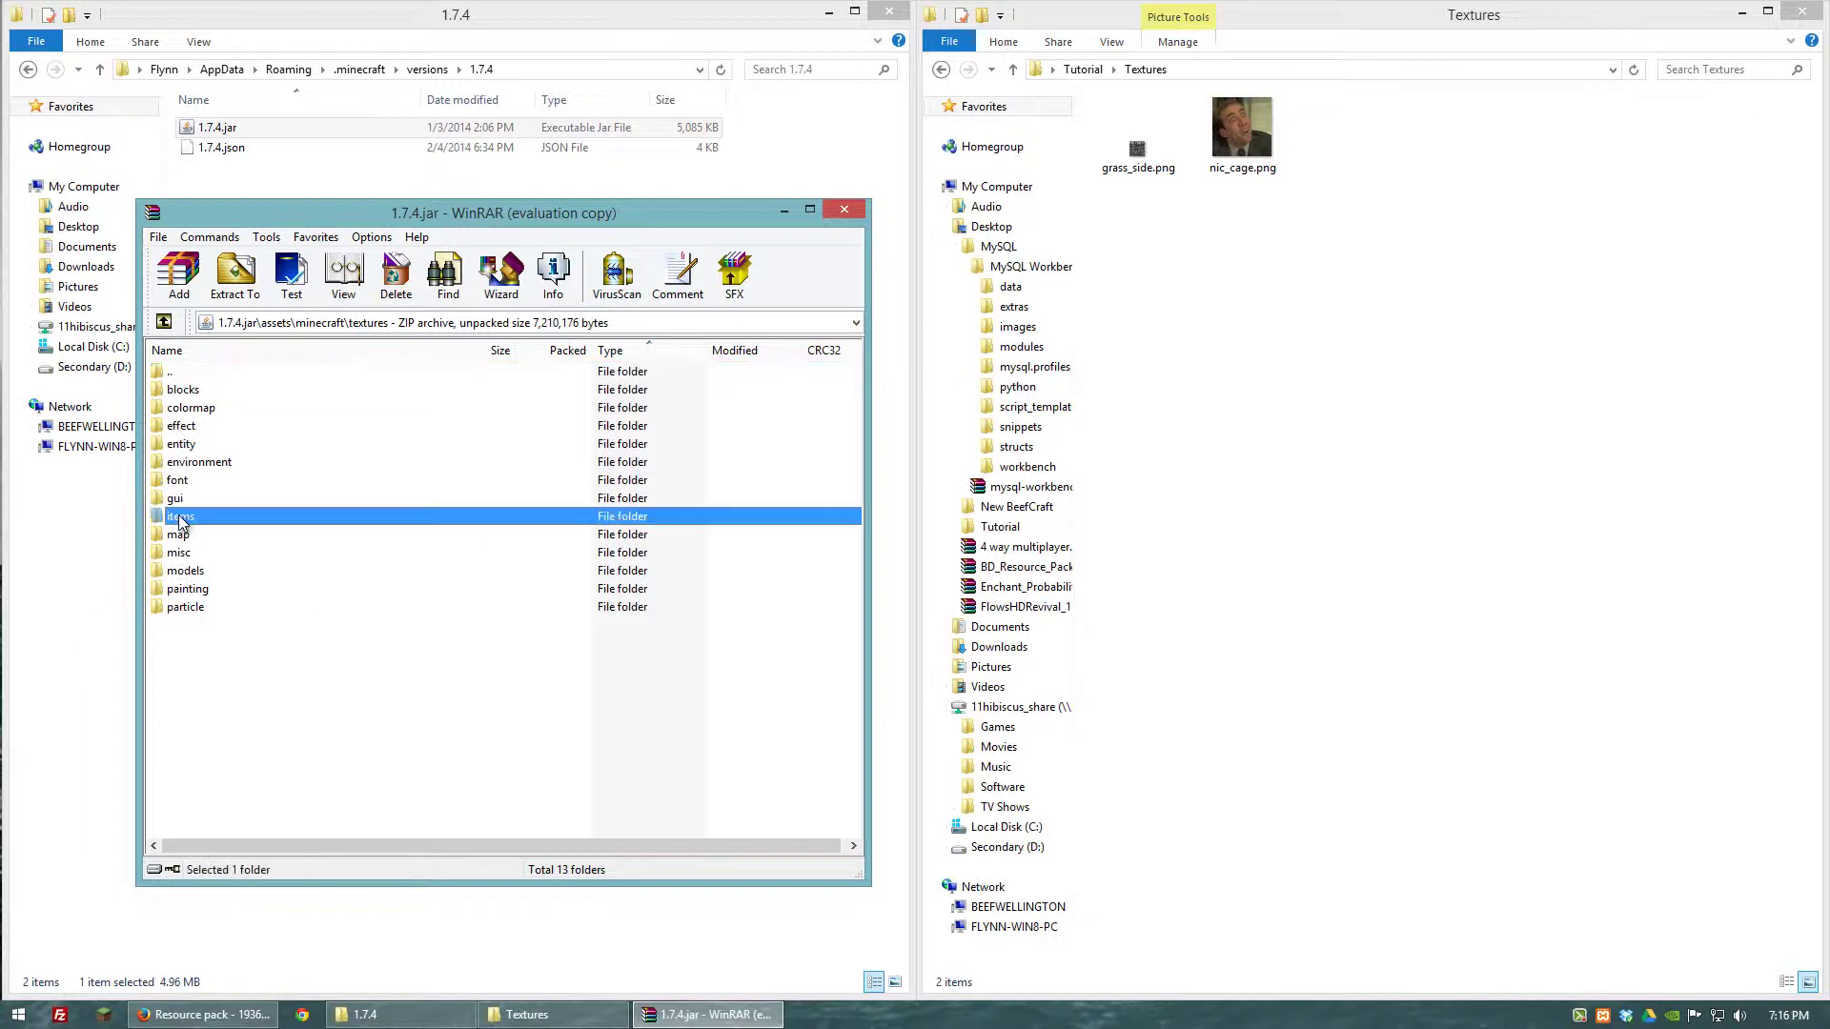
double_click(181, 519)
scroll(198, 498, "down", 12)
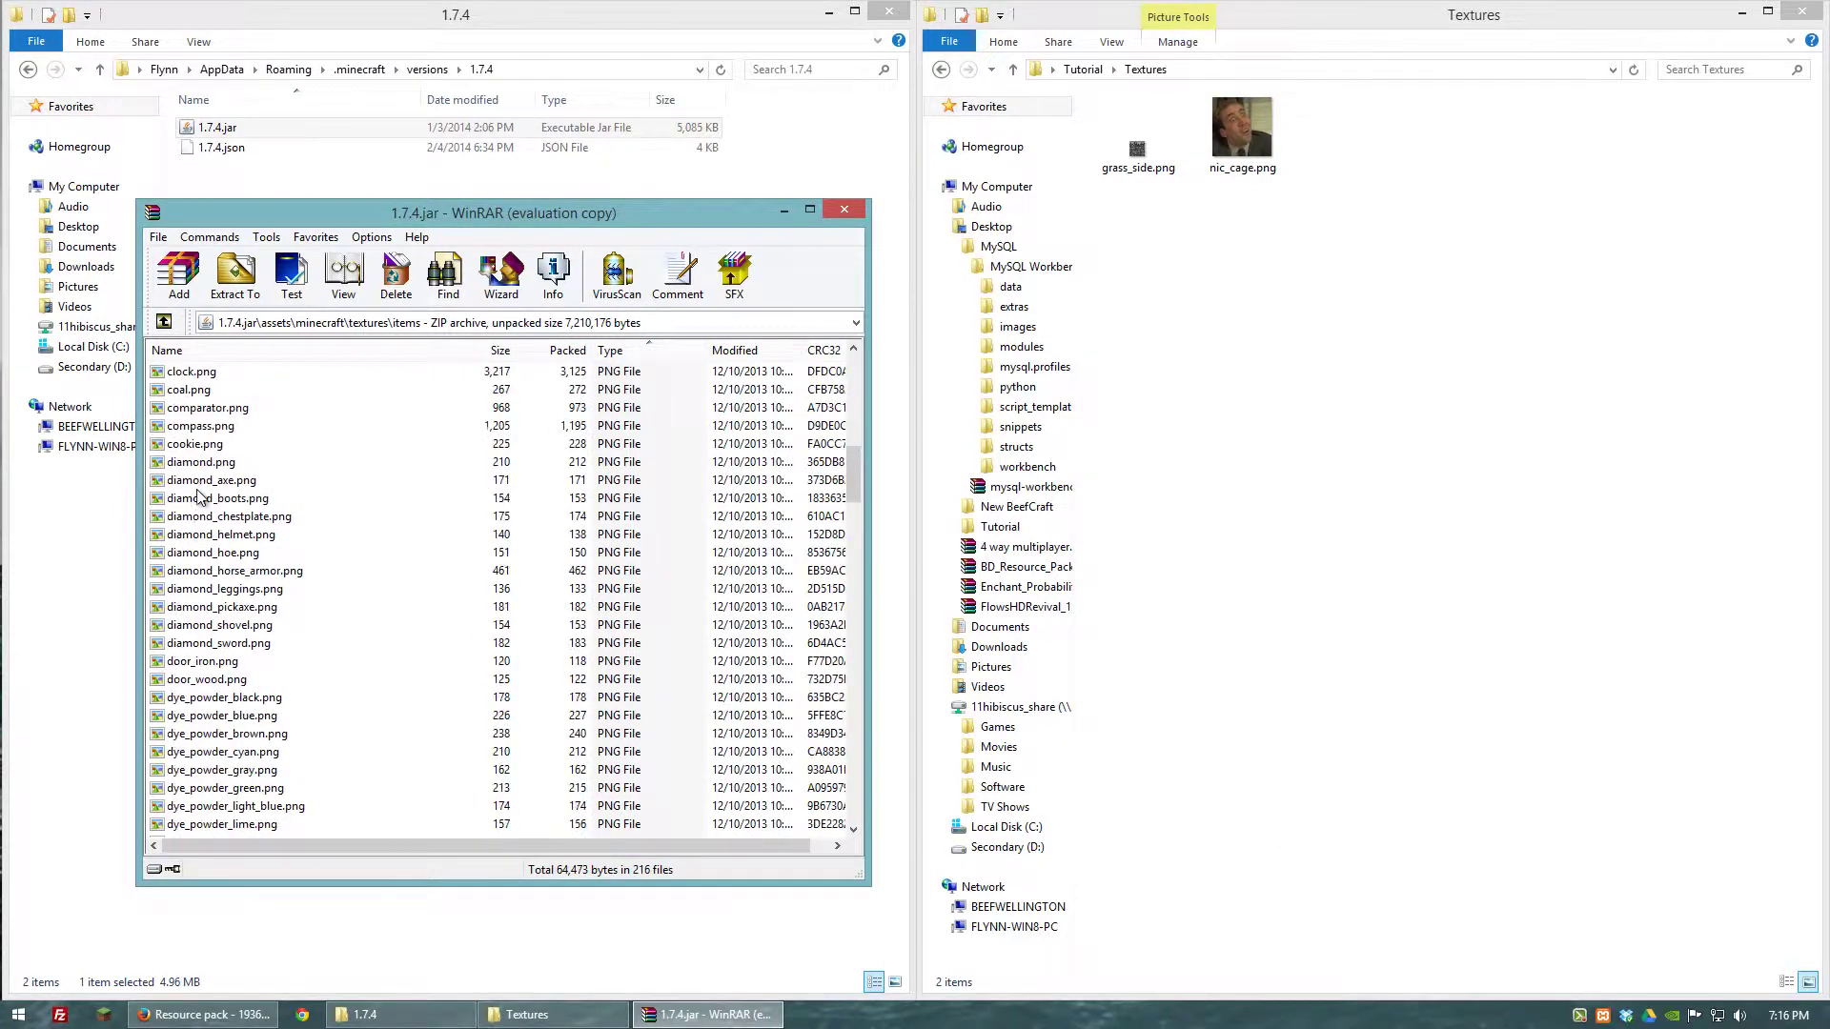
left_click_drag(194, 467, 1201, 349)
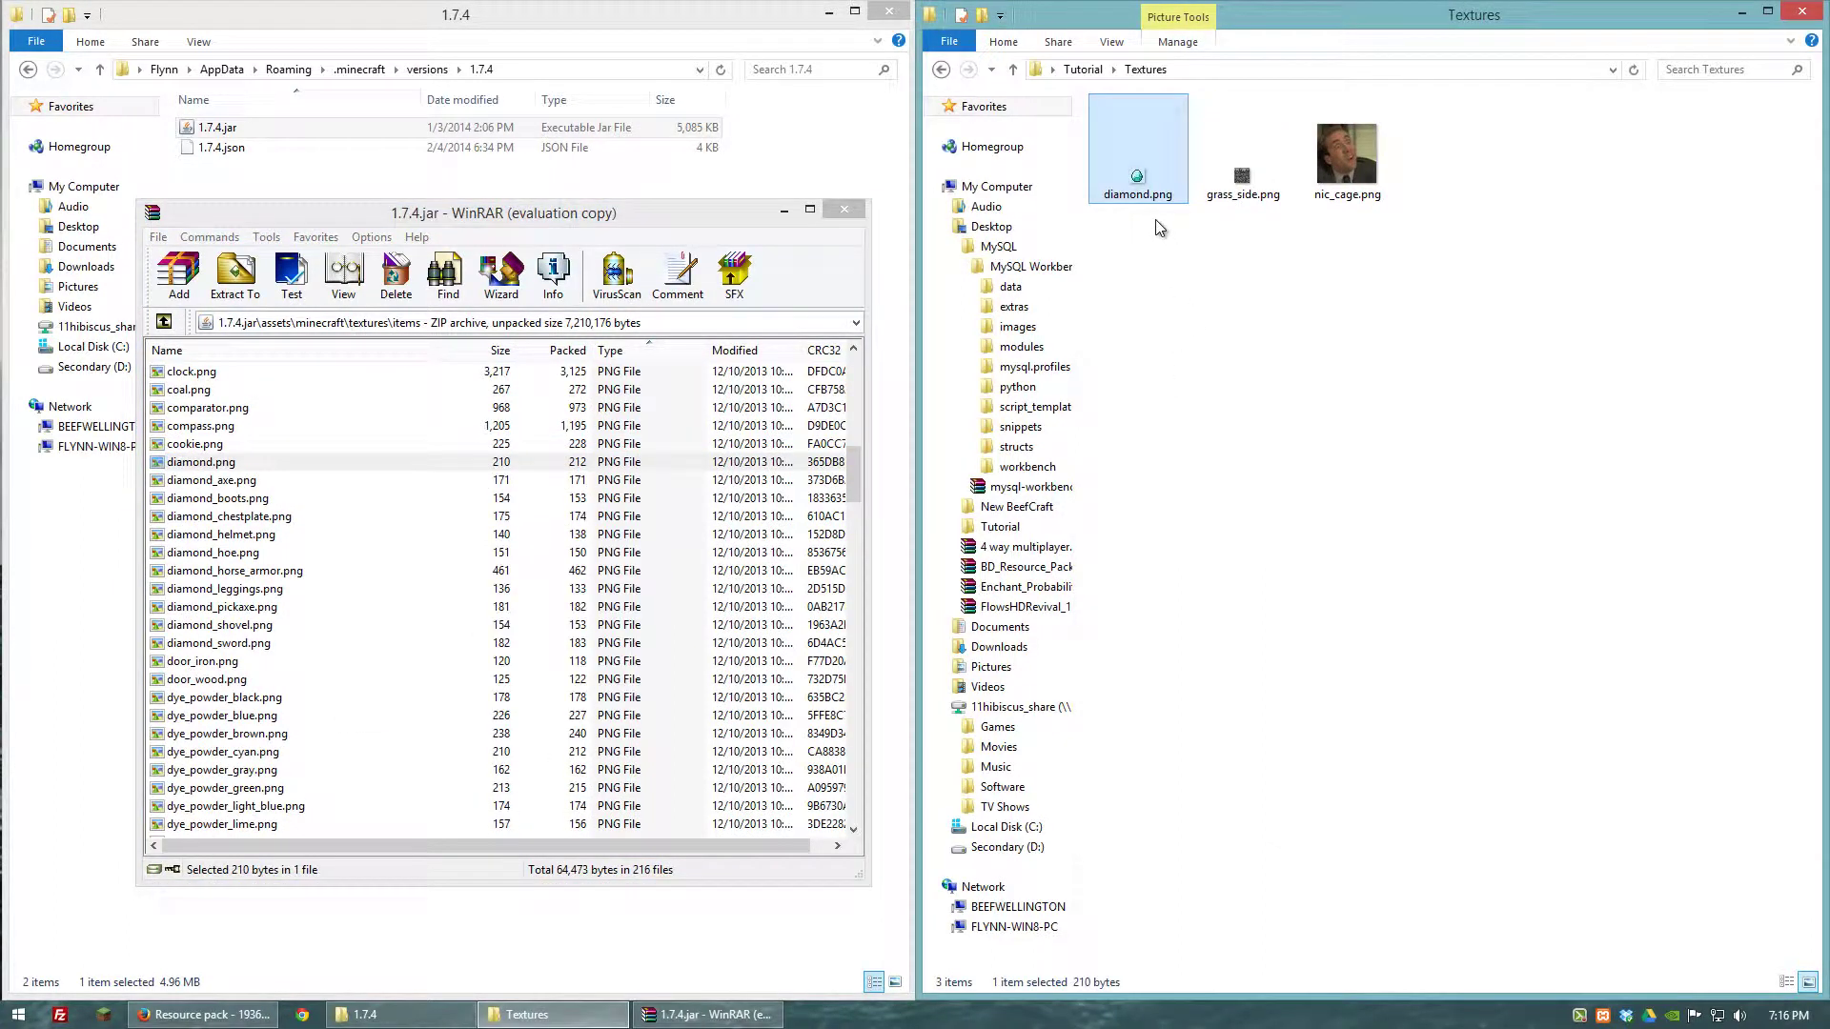
left_click(841, 213)
left_click(1267, 306)
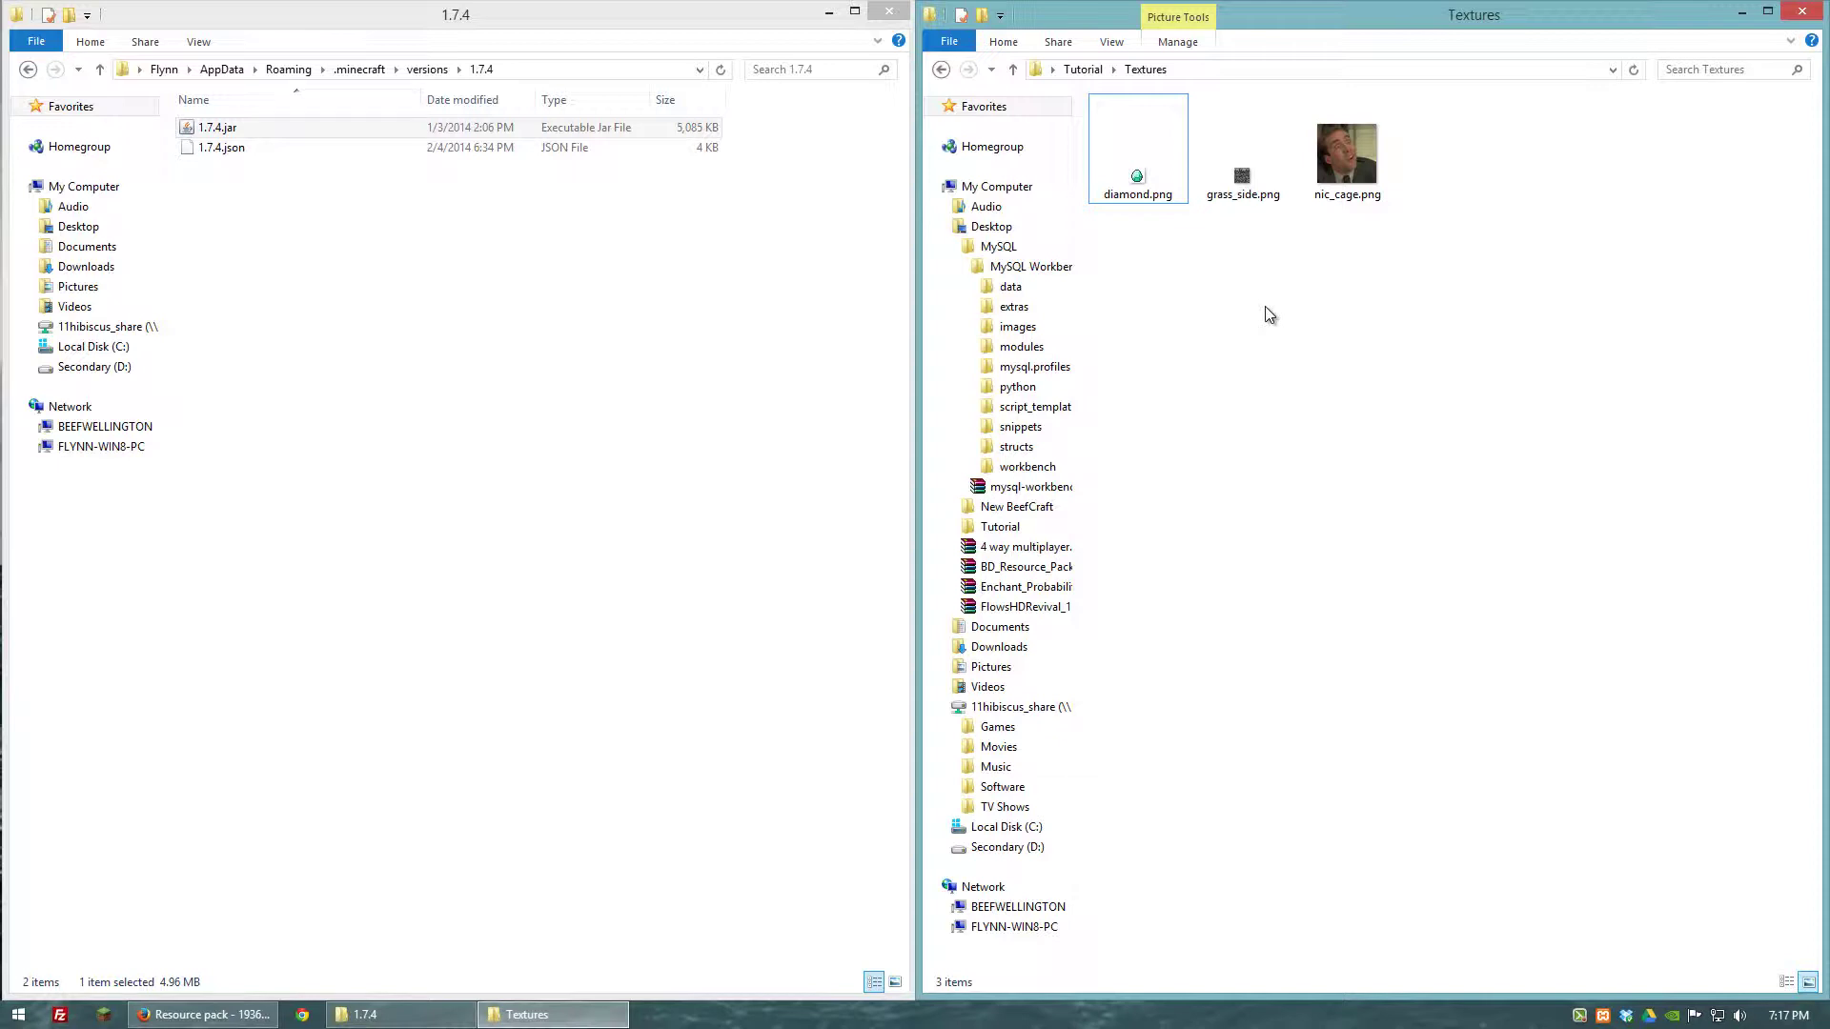
- Launch GIMP and open diamond.png from the Textures folder in a maximized window
left_click(17, 1013)
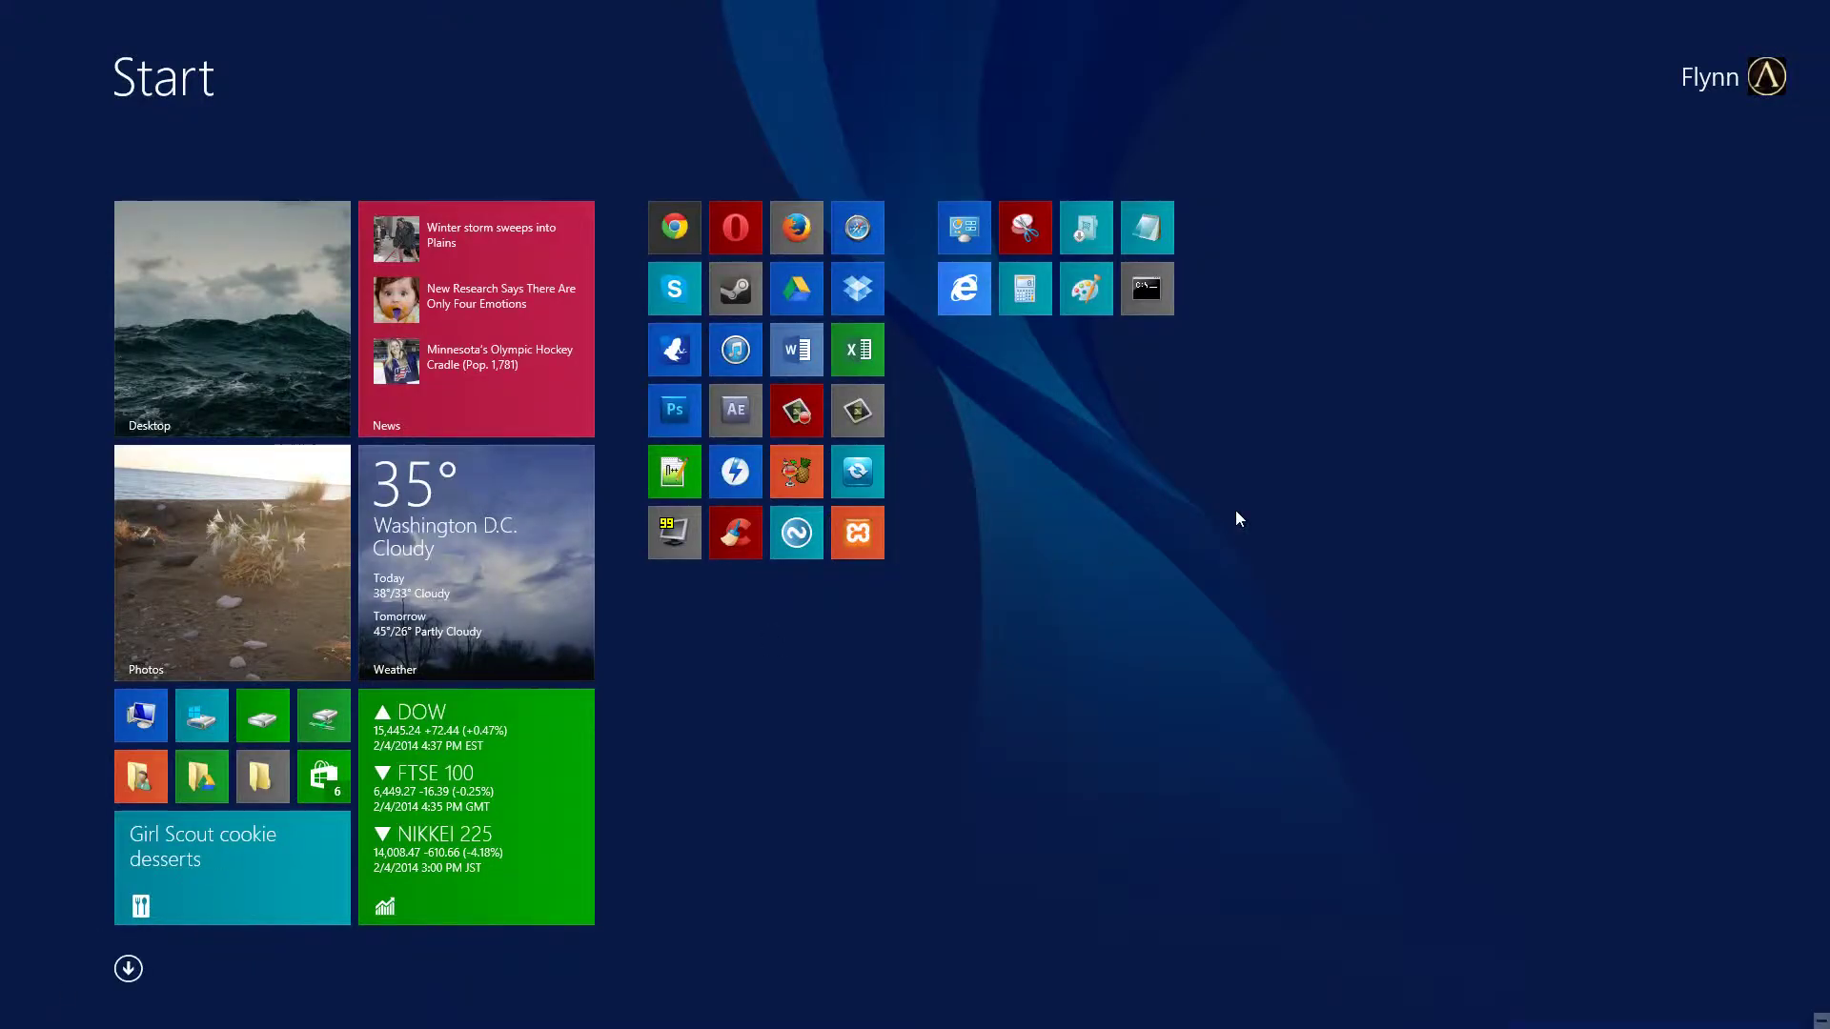
type("gimp 2")
key("Return")
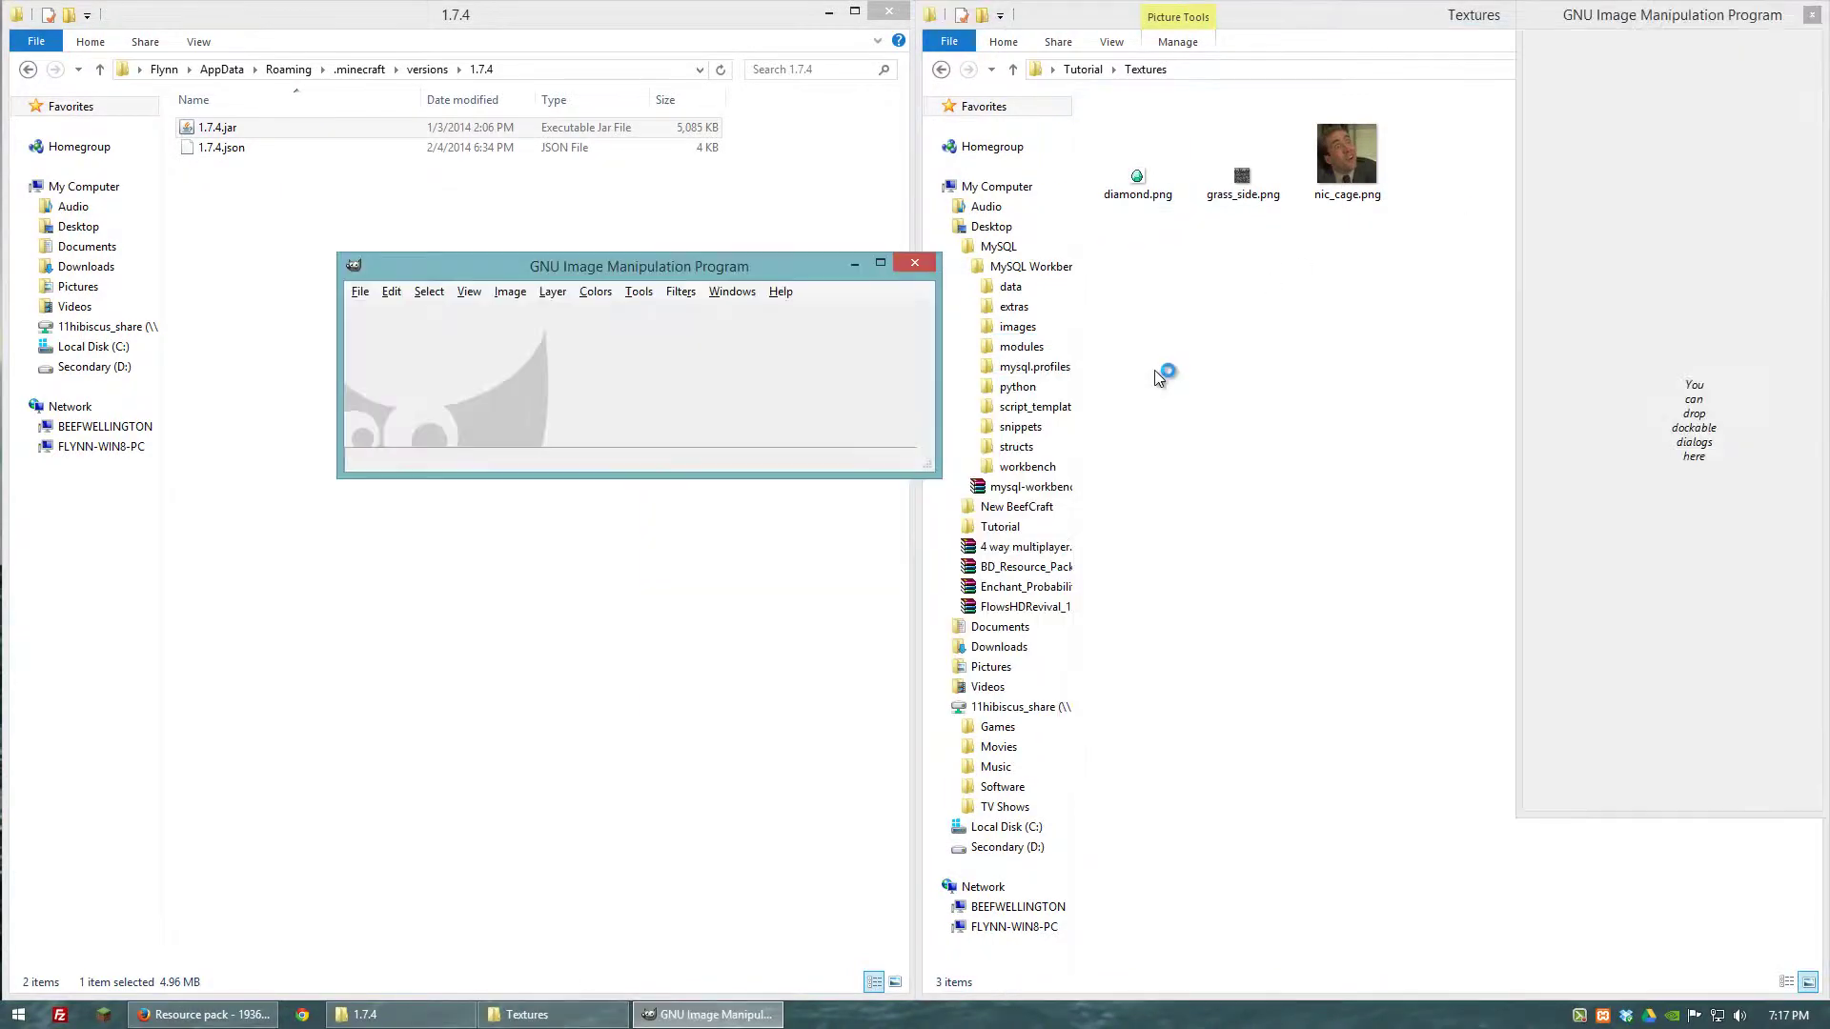
left_click_drag(1137, 176, 650, 403)
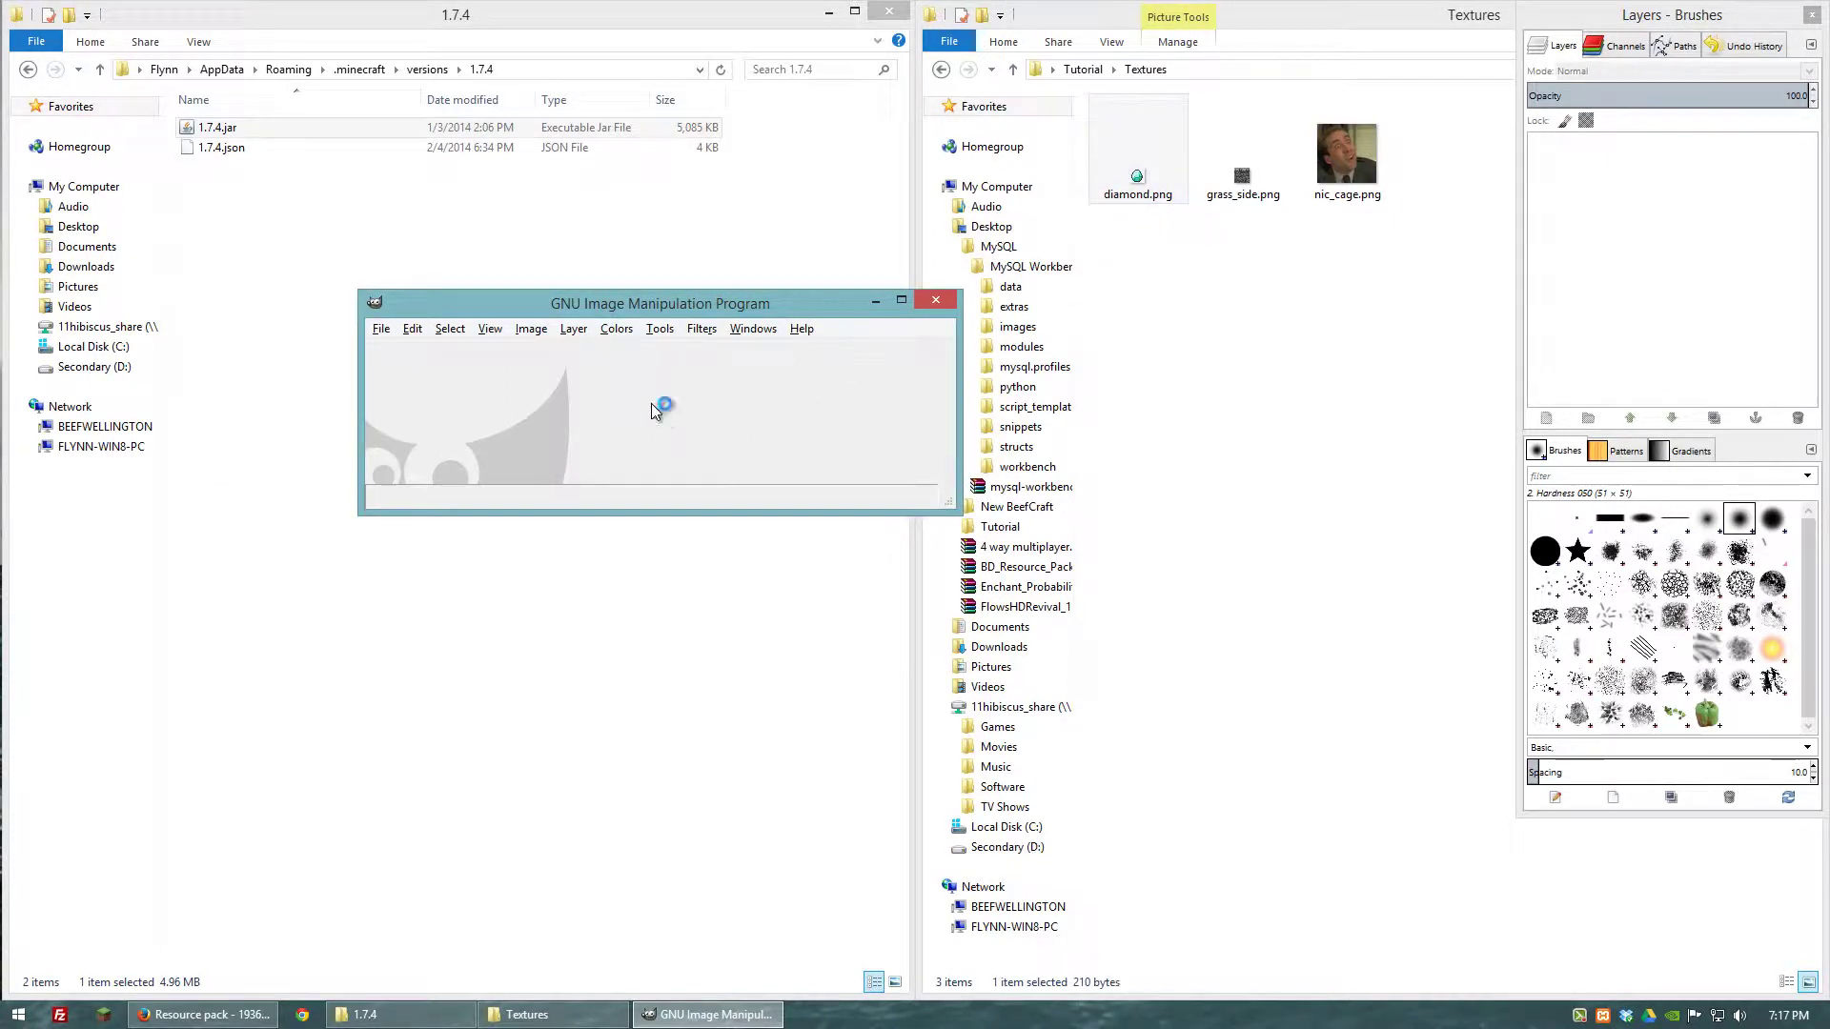
double_click(678, 303)
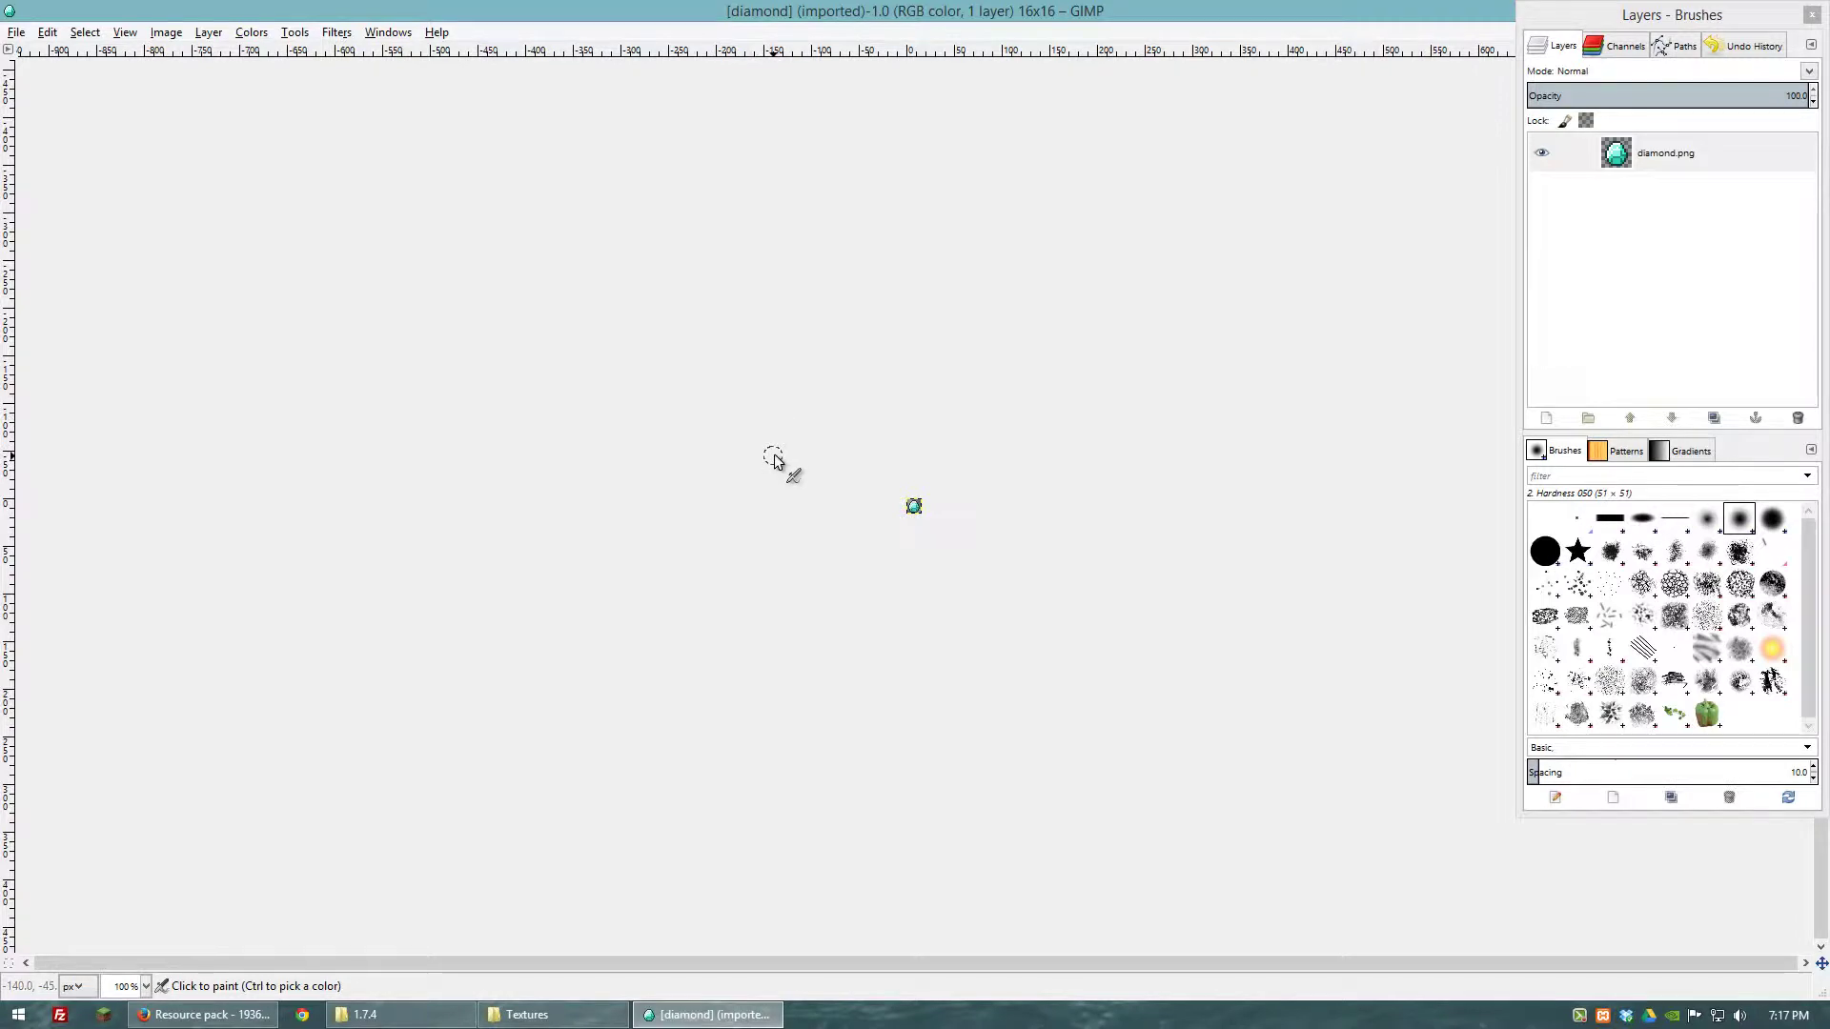
scroll(846, 492, "up", 9)
scroll(846, 492, "down", 2)
scroll(852, 491, "down", 1)
scroll(852, 491, "up", 1)
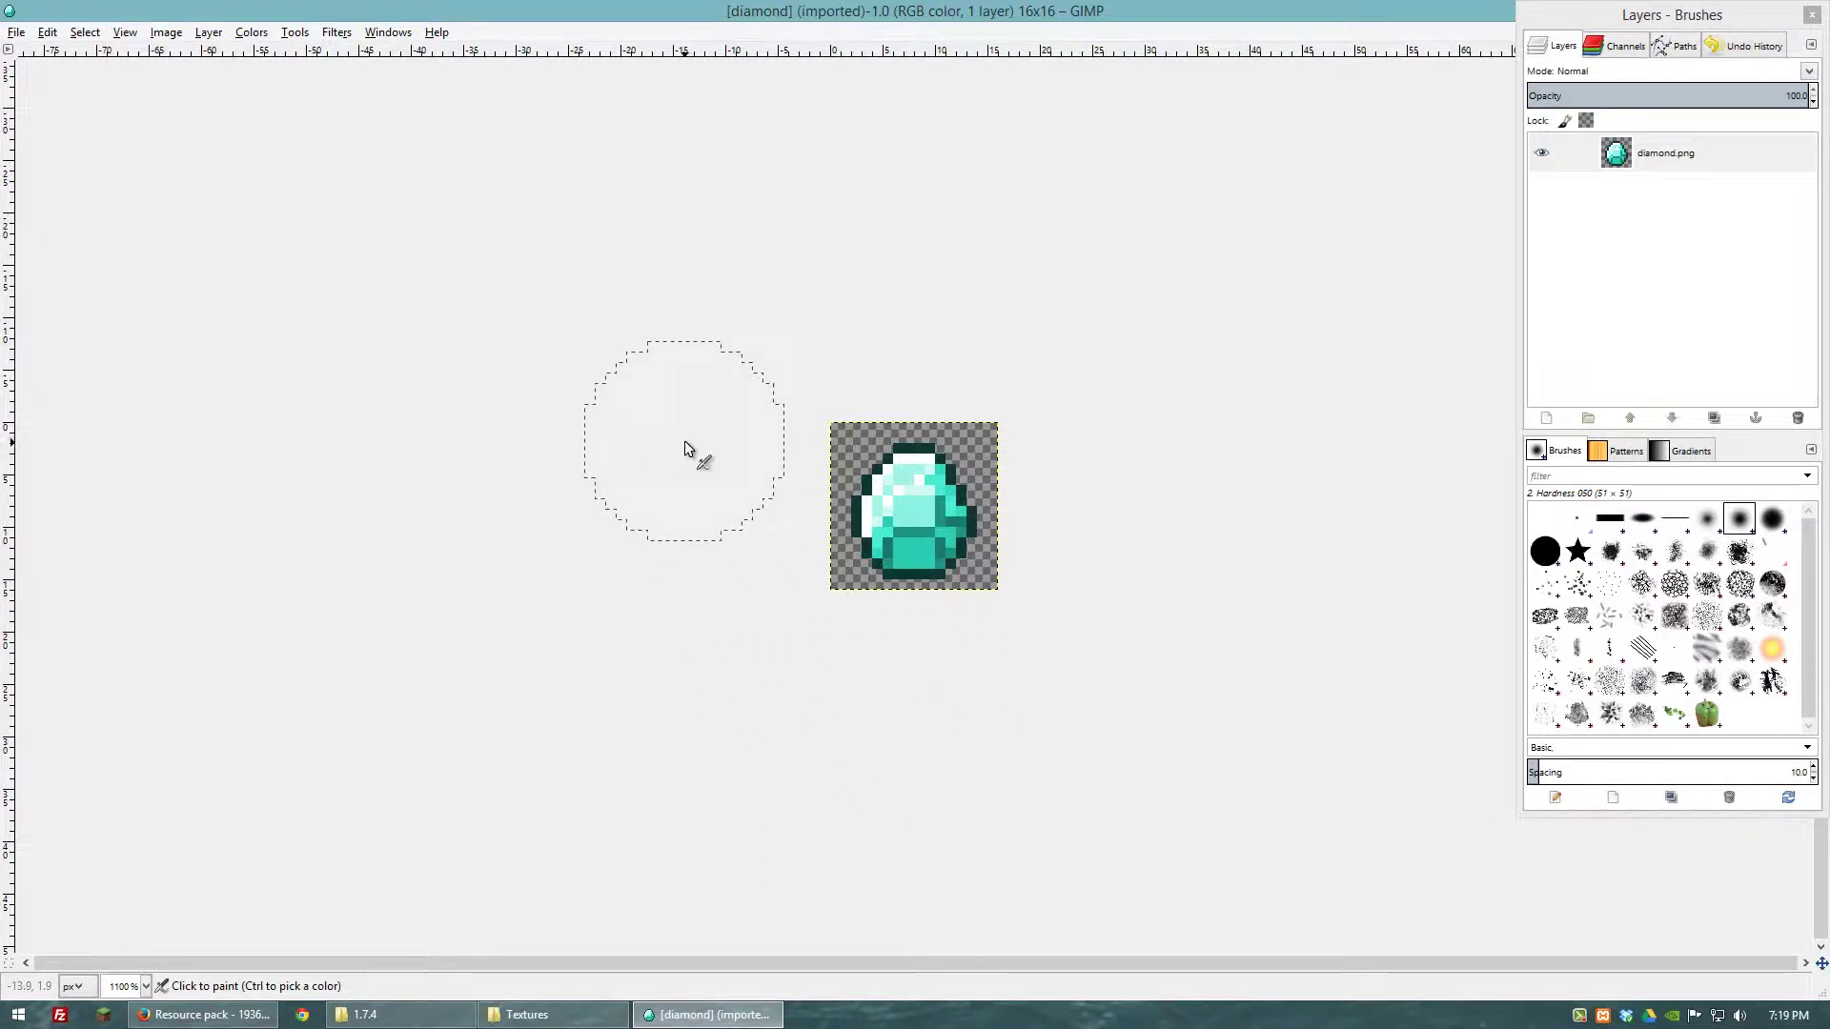
- Switch to the Move tool and enlarge the image canvas to 16 × 48 pixels
key("m")
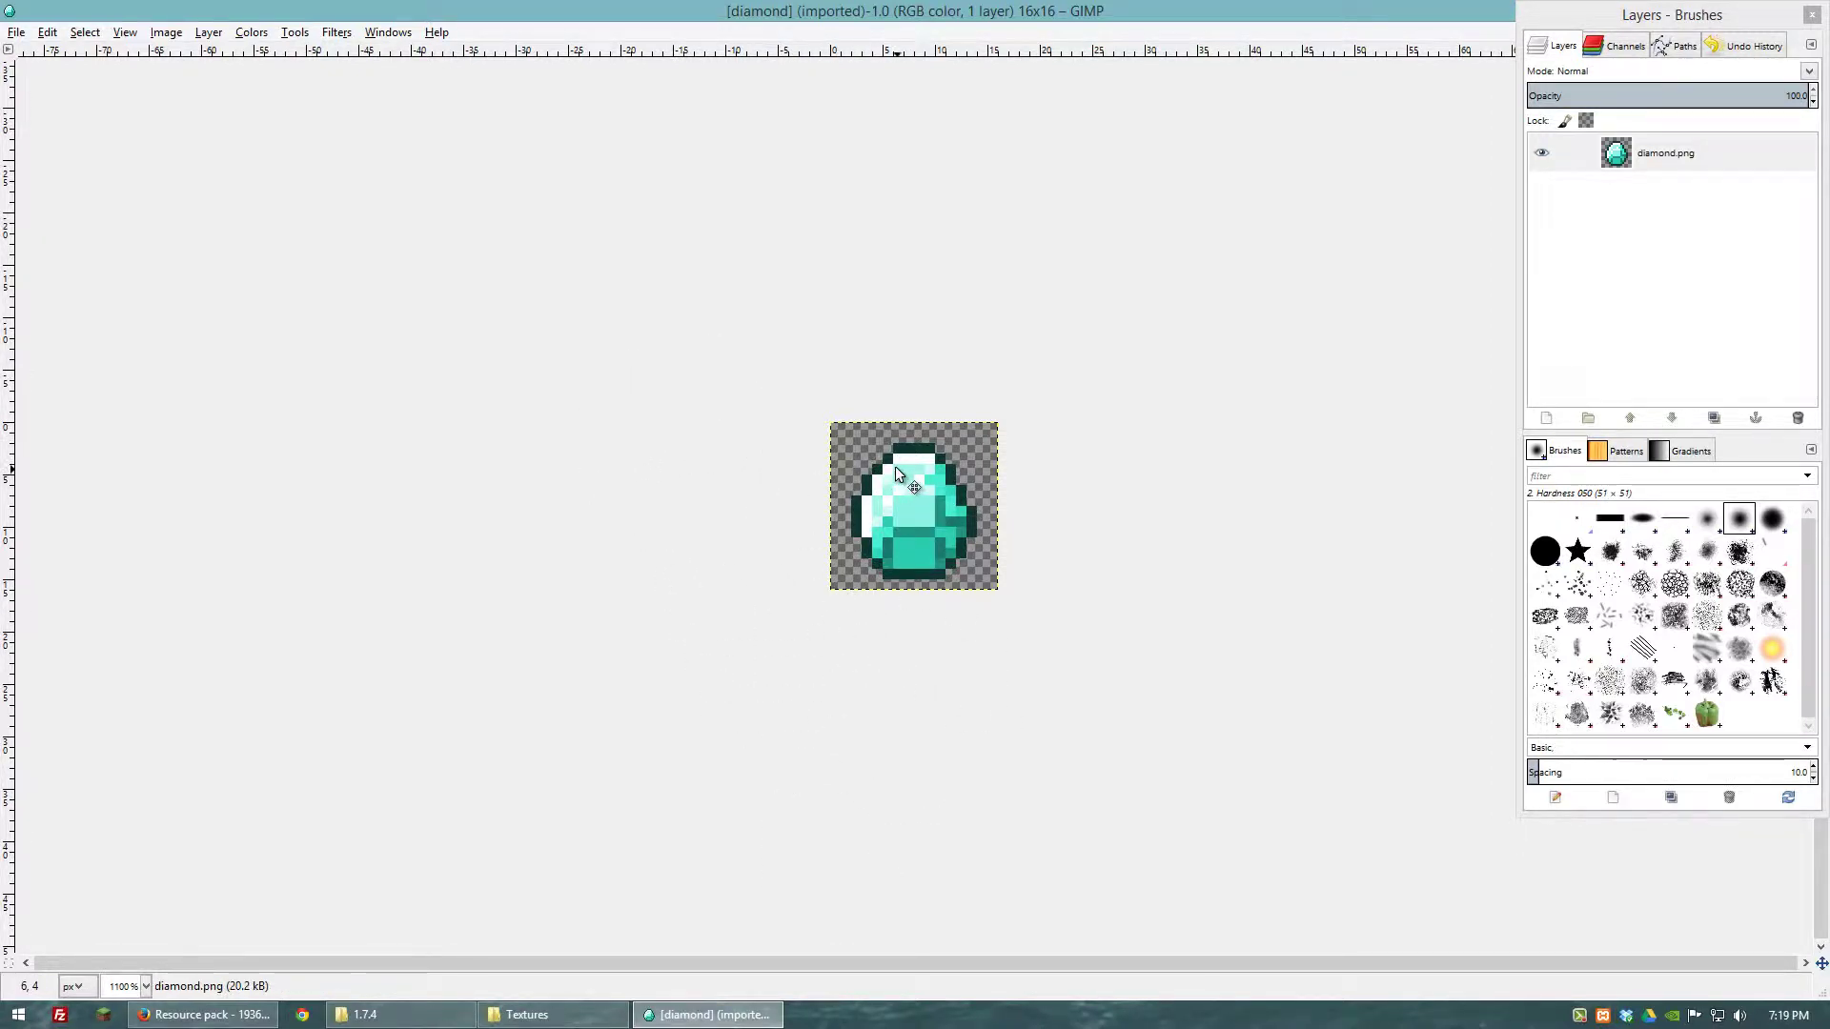
left_click_drag(921, 500, 919, 489)
key("ctrl+z")
left_click(208, 34)
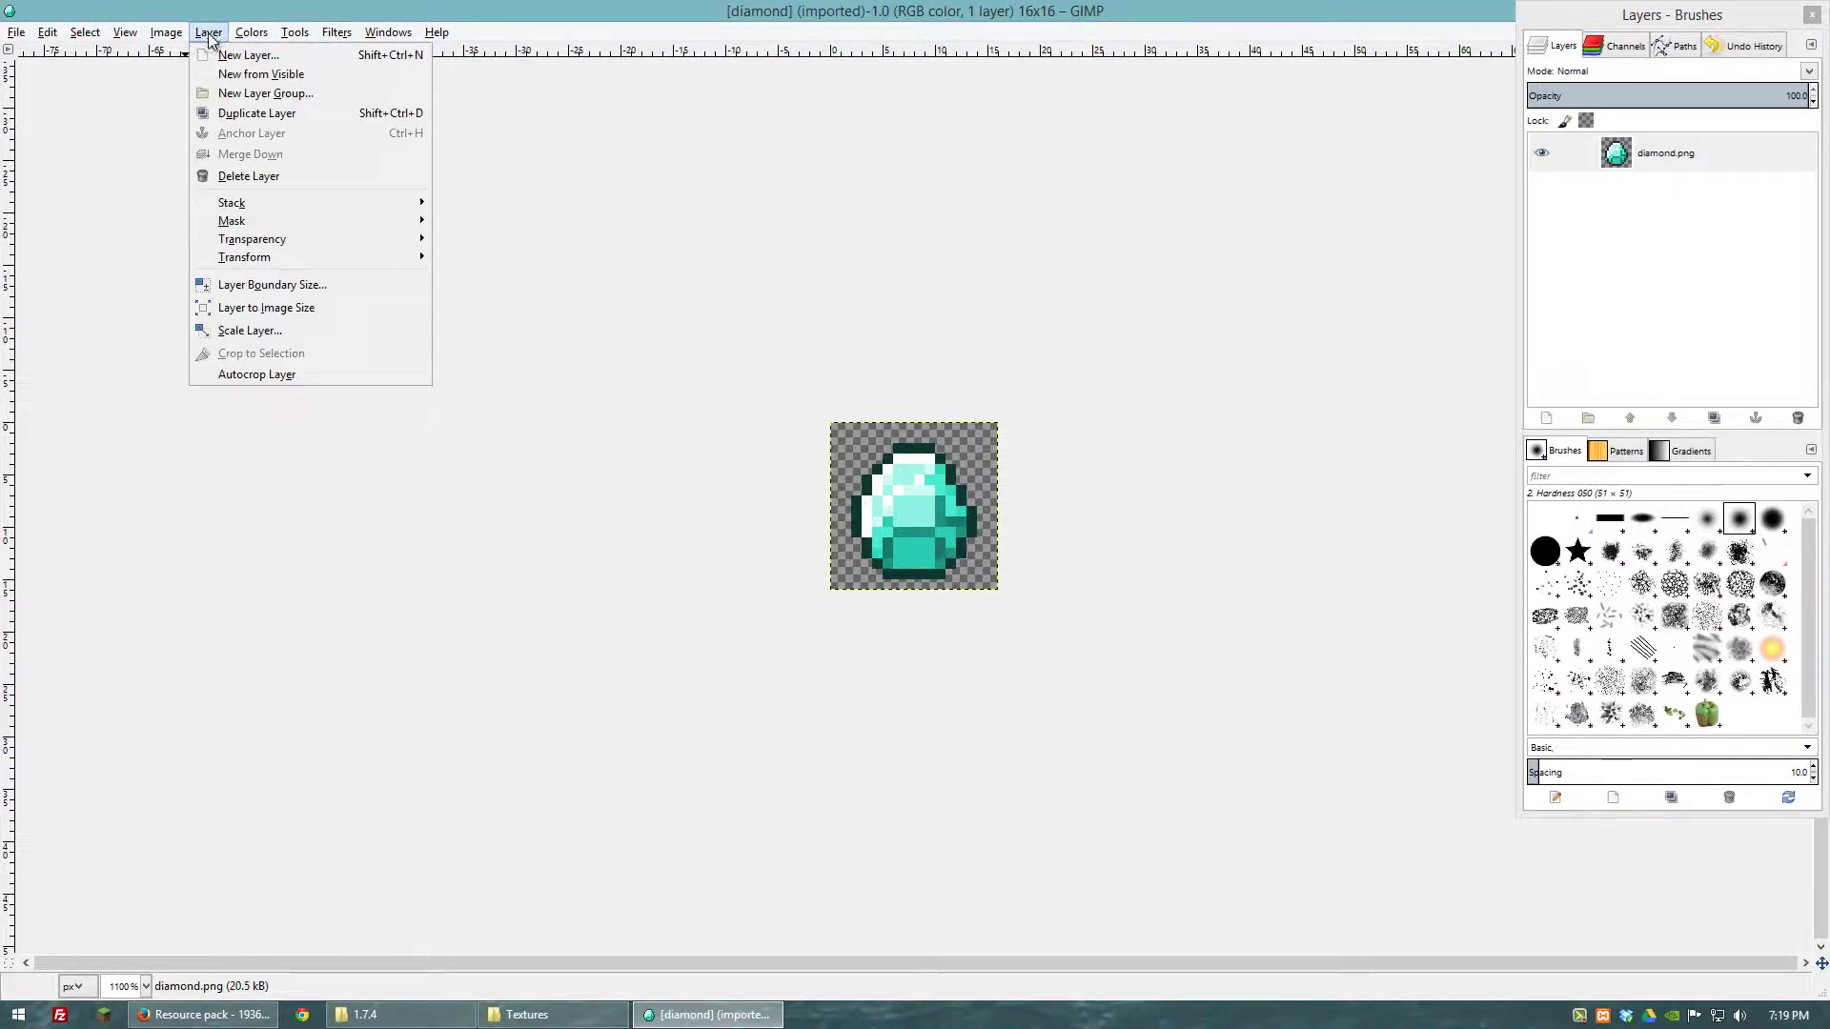
left_click(208, 122)
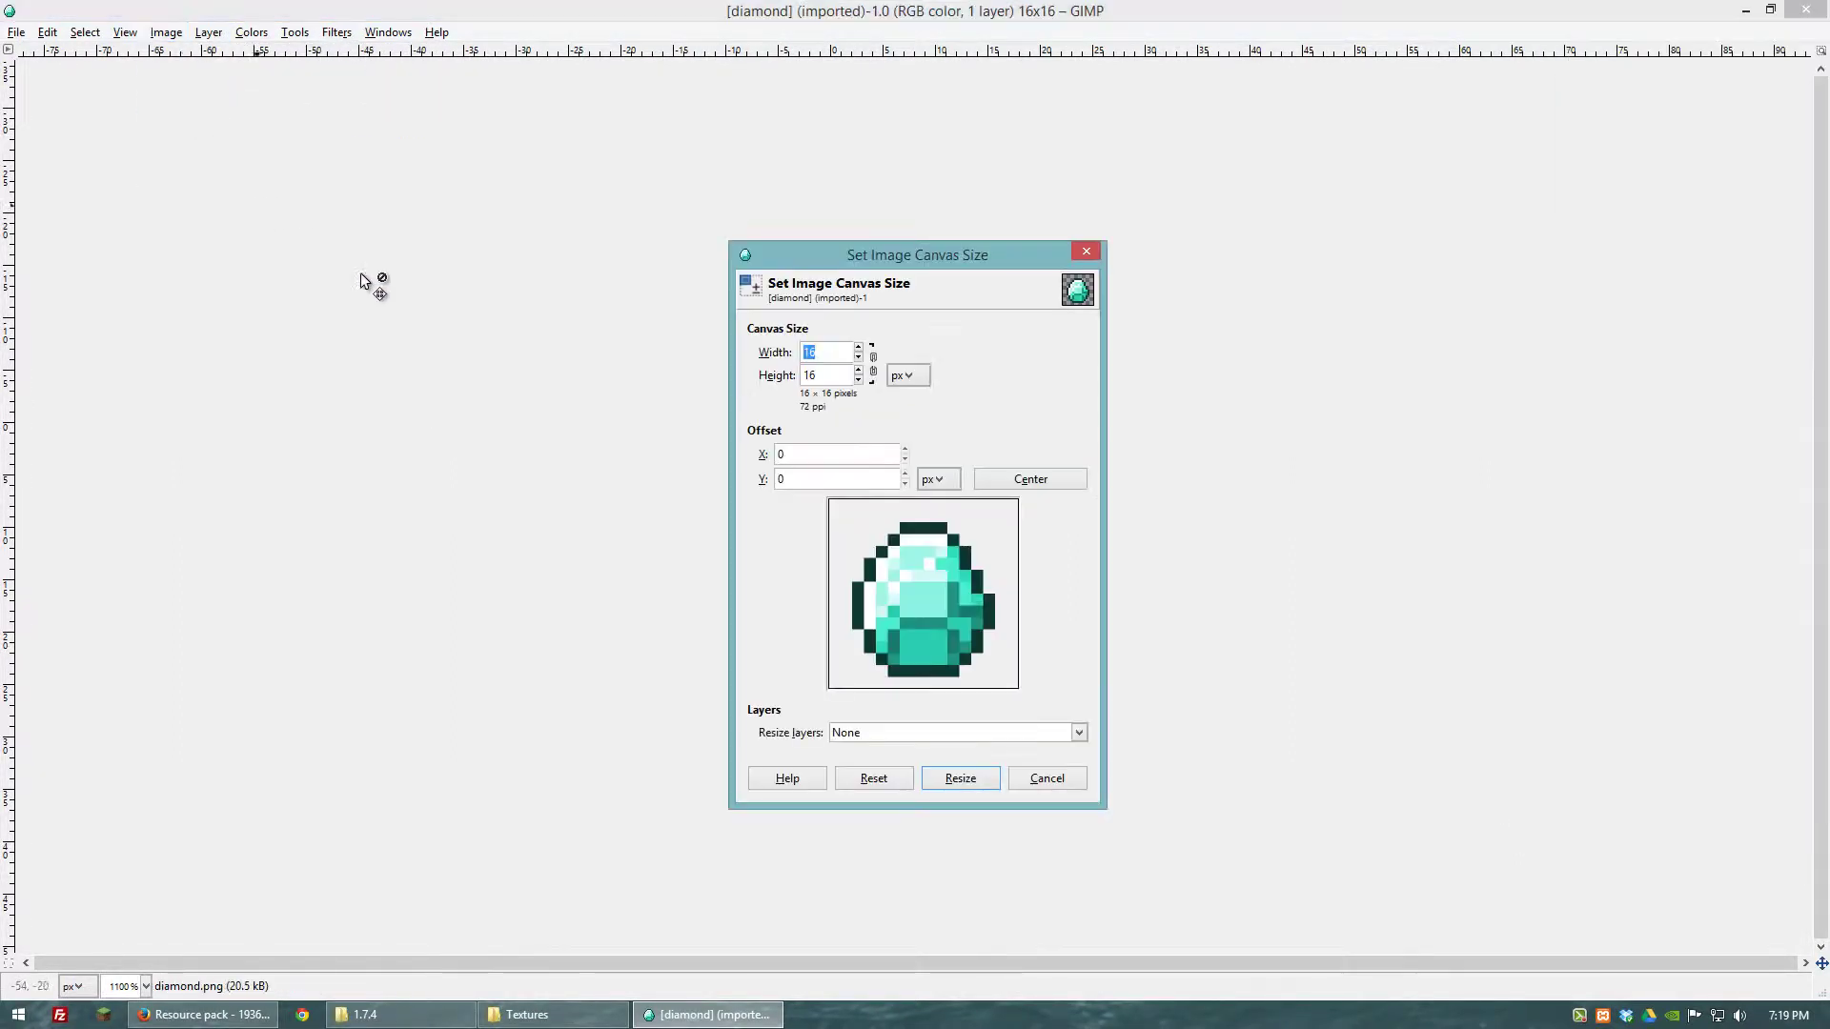
key("Tab")
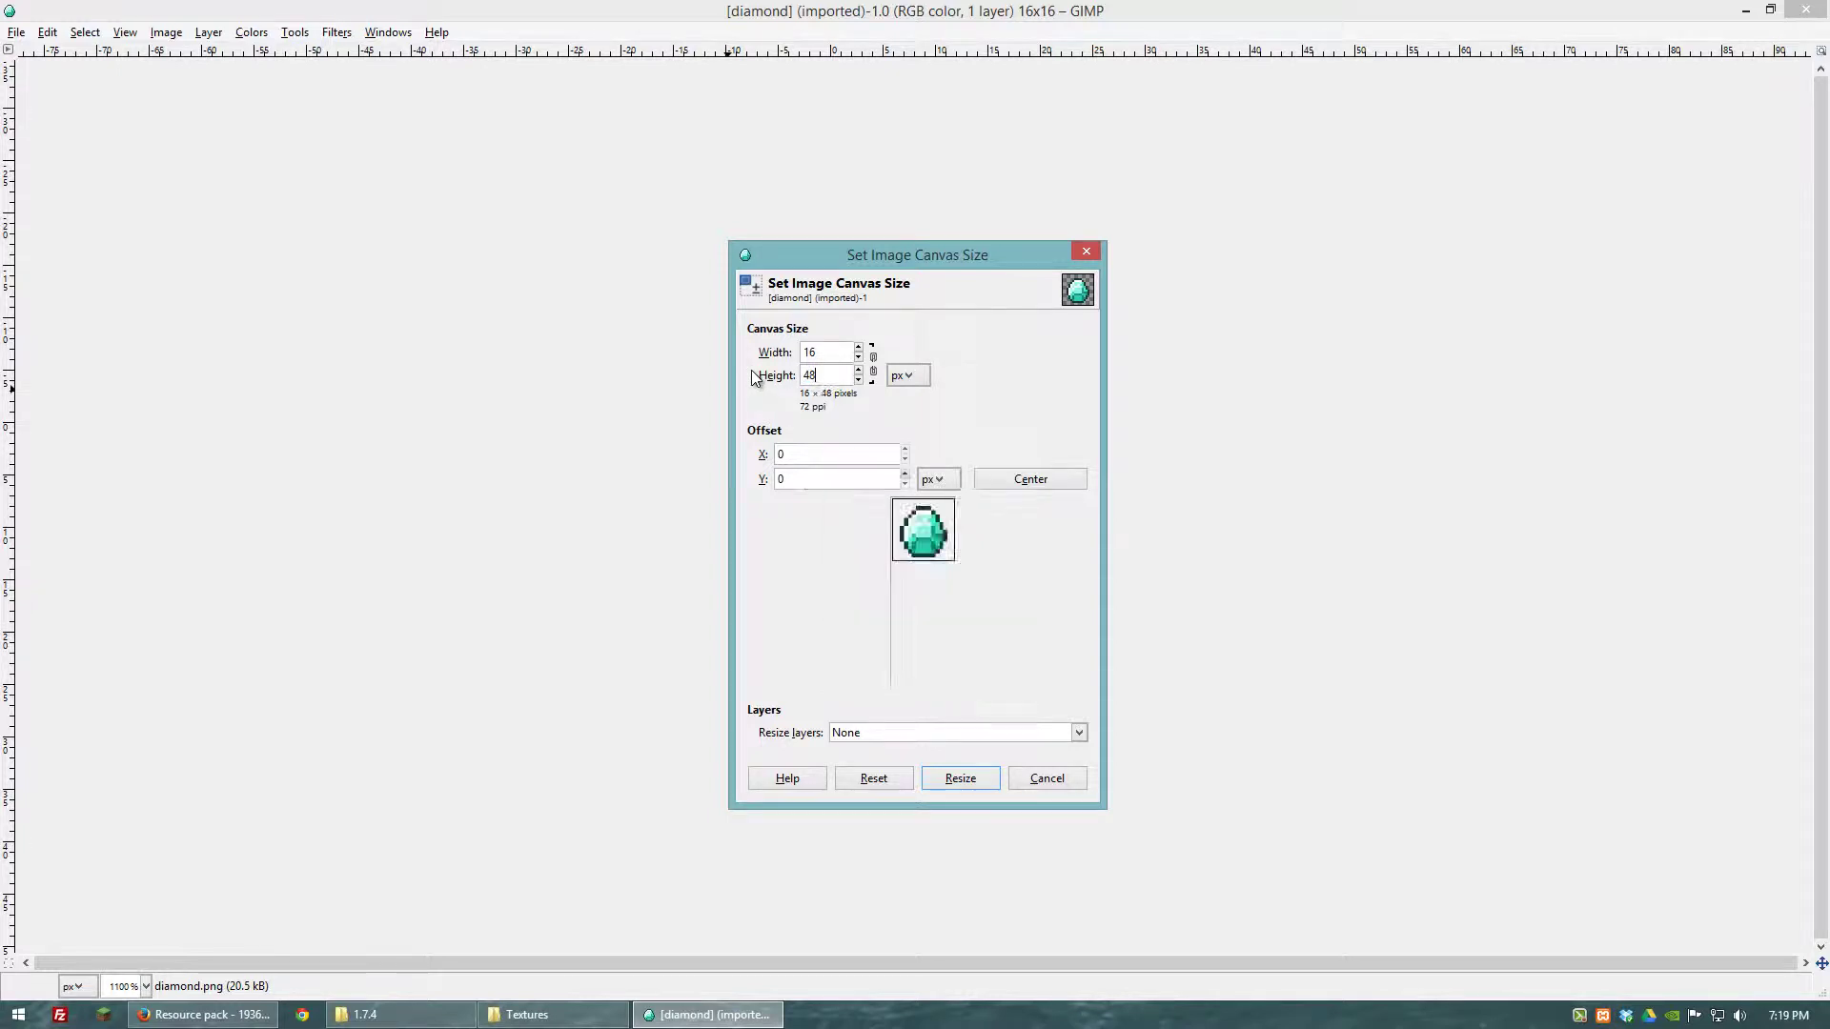
left_click(972, 783)
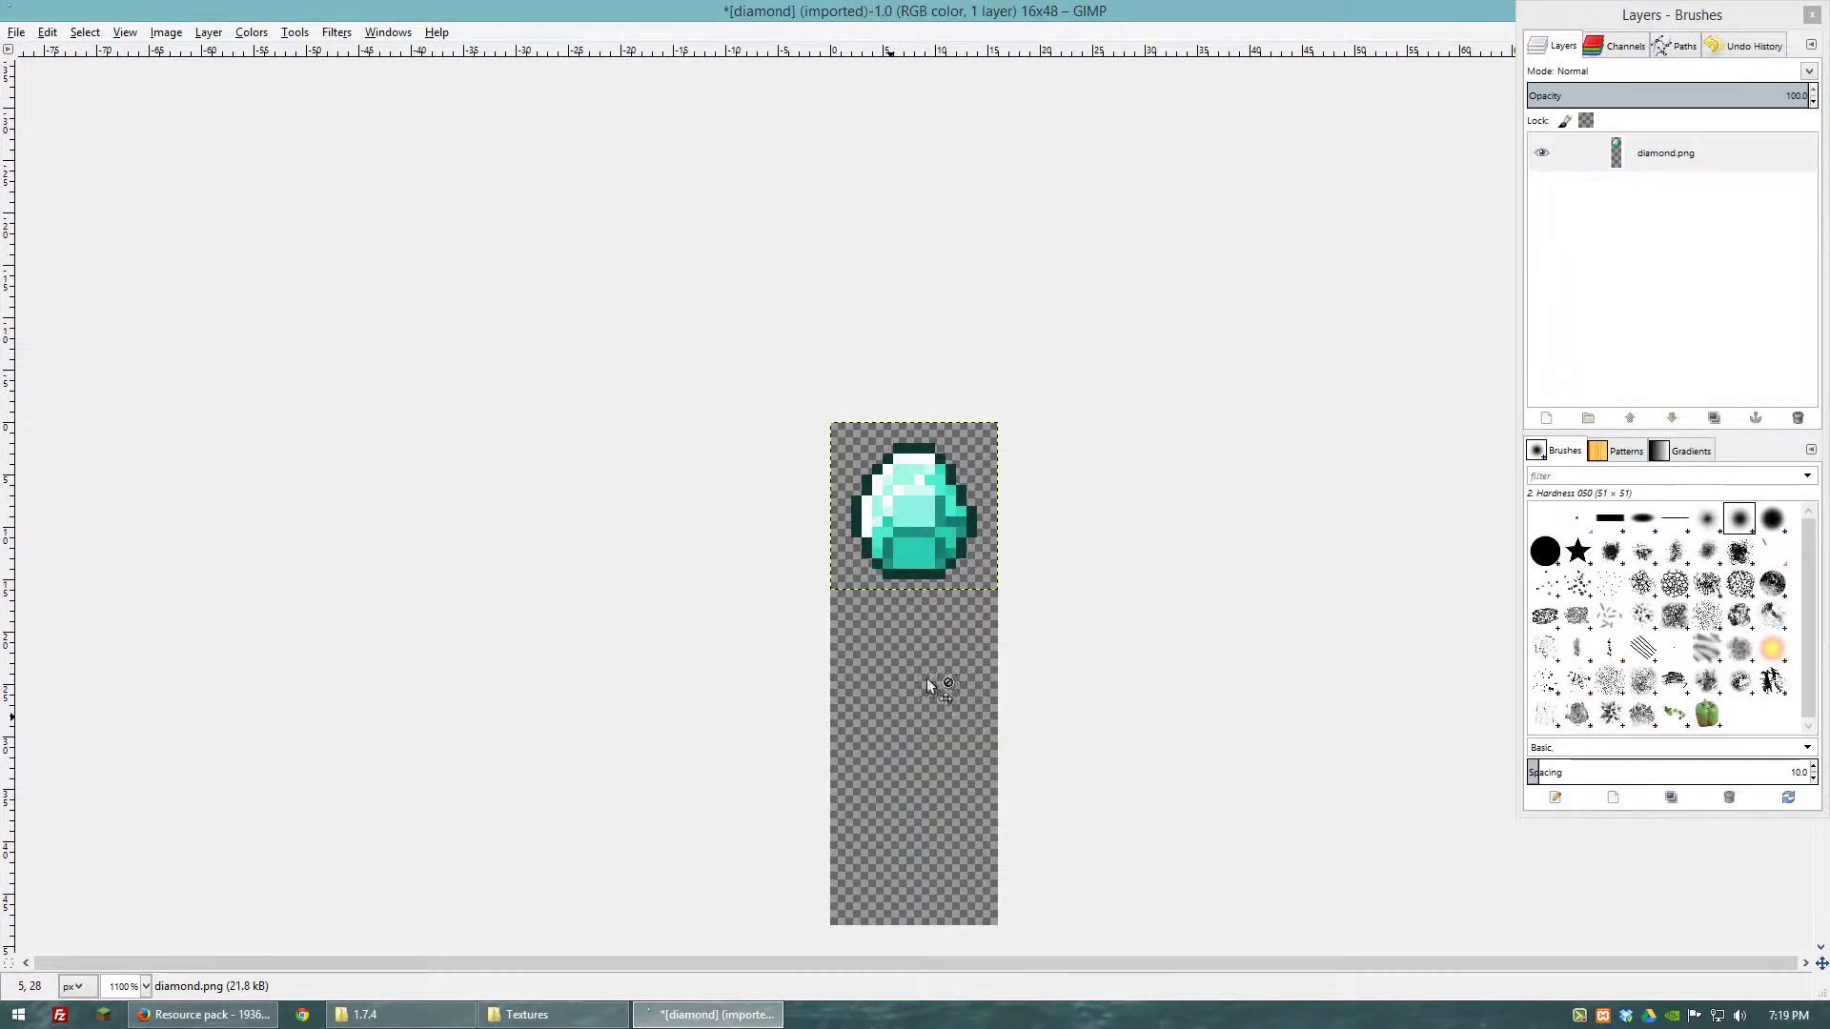
- Duplicate the diamond.png layer and rename the copy diamond.png2
right_click(1666, 155)
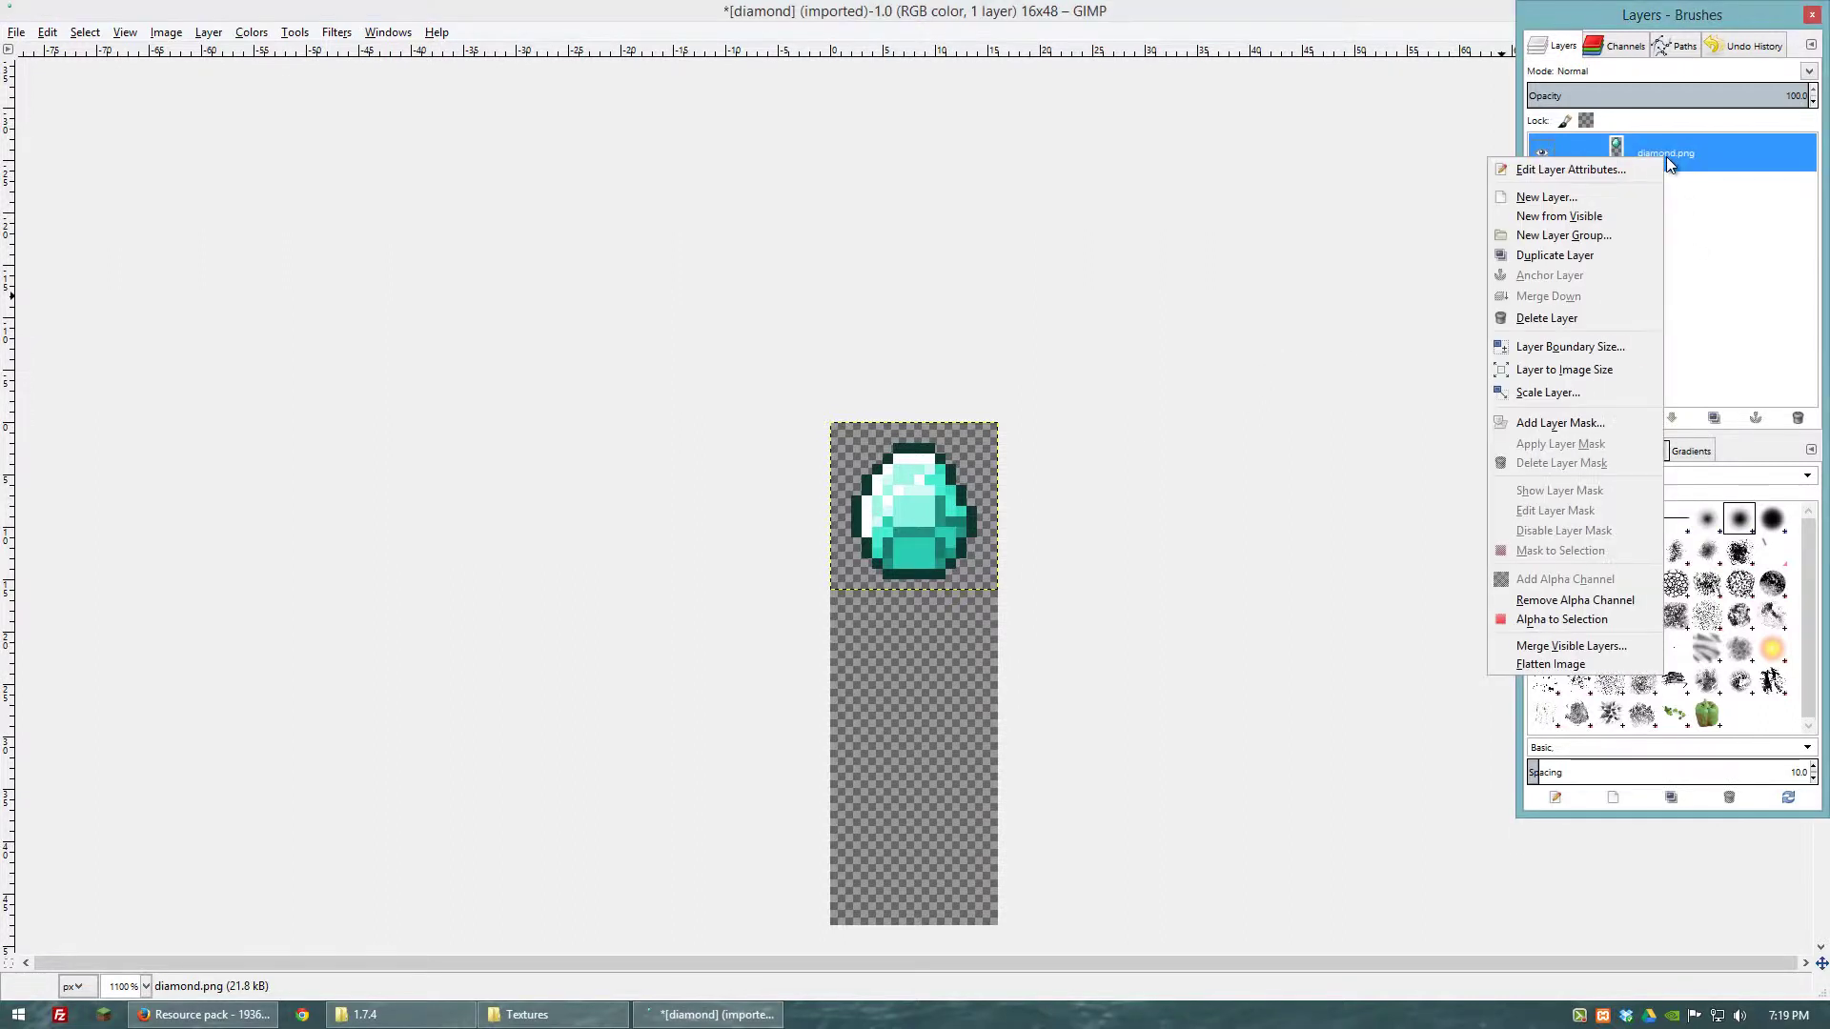
left_click(1544, 255)
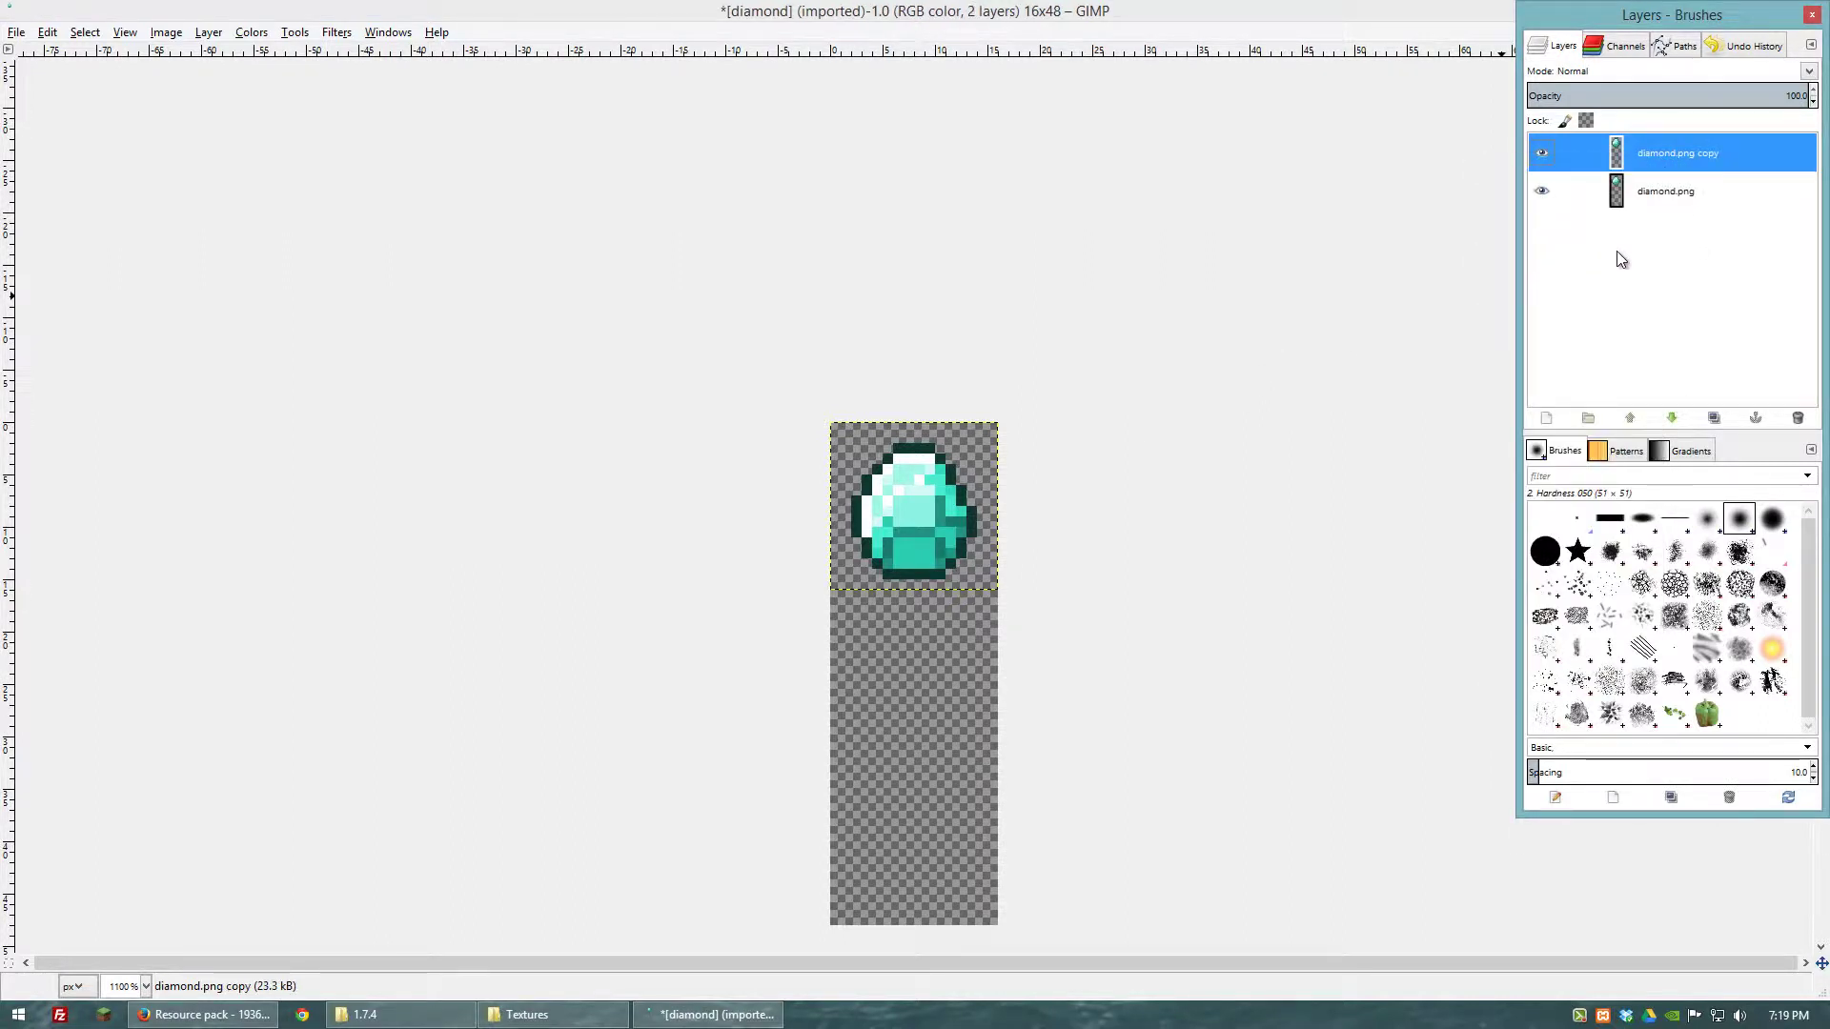
left_click(1679, 164)
double_click(1673, 156)
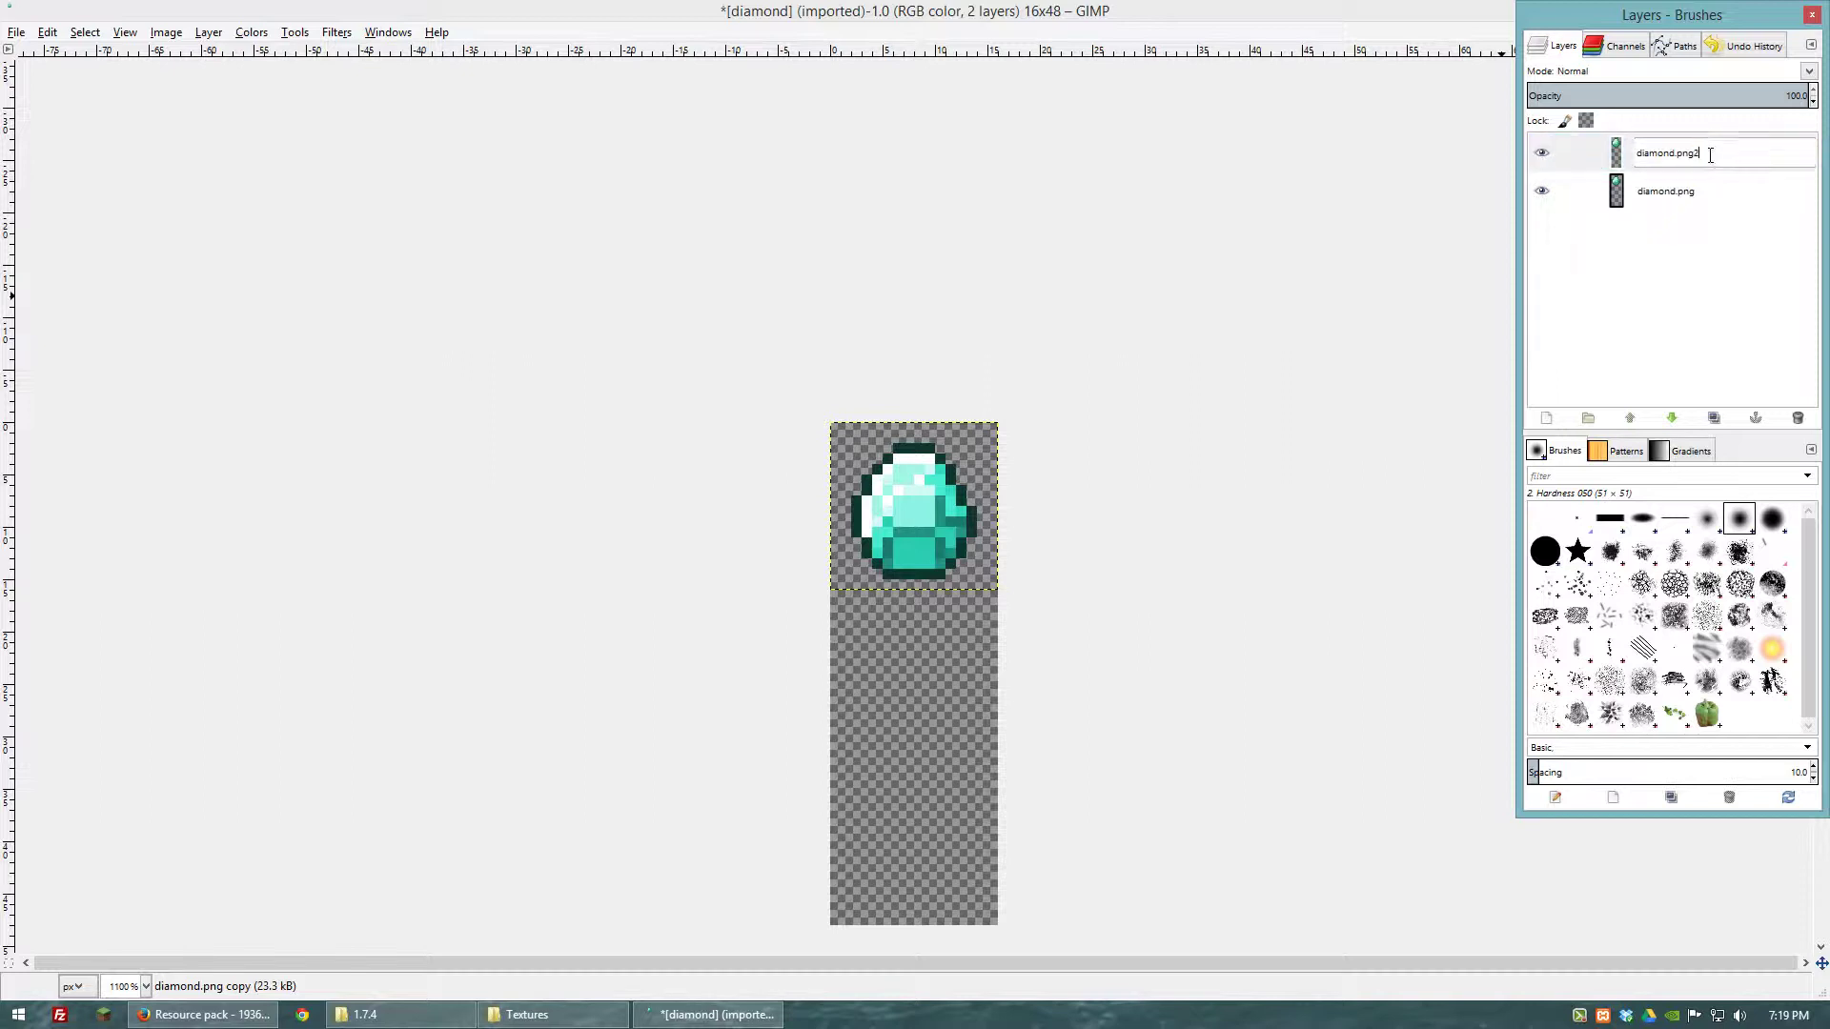
key("Return")
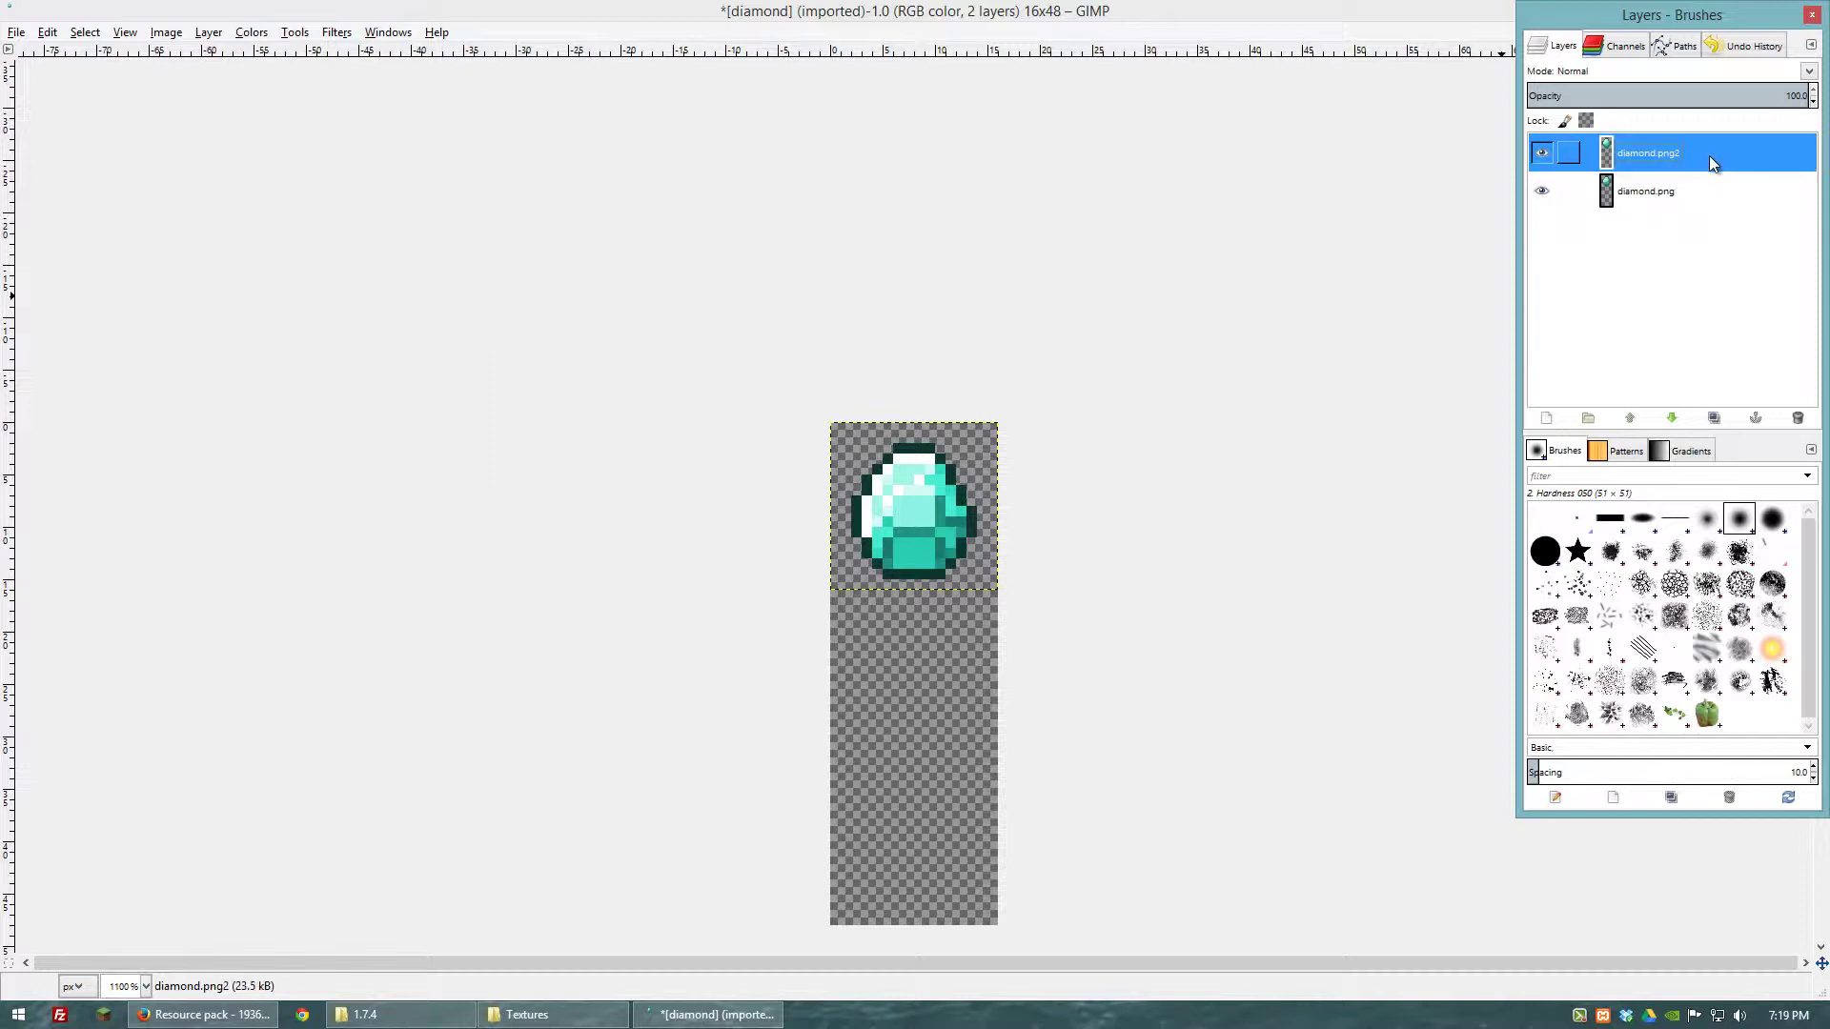
- Rename the original diamond.png layer as diamond.png1
double_click(1674, 192)
left_click(1682, 197)
type("1")
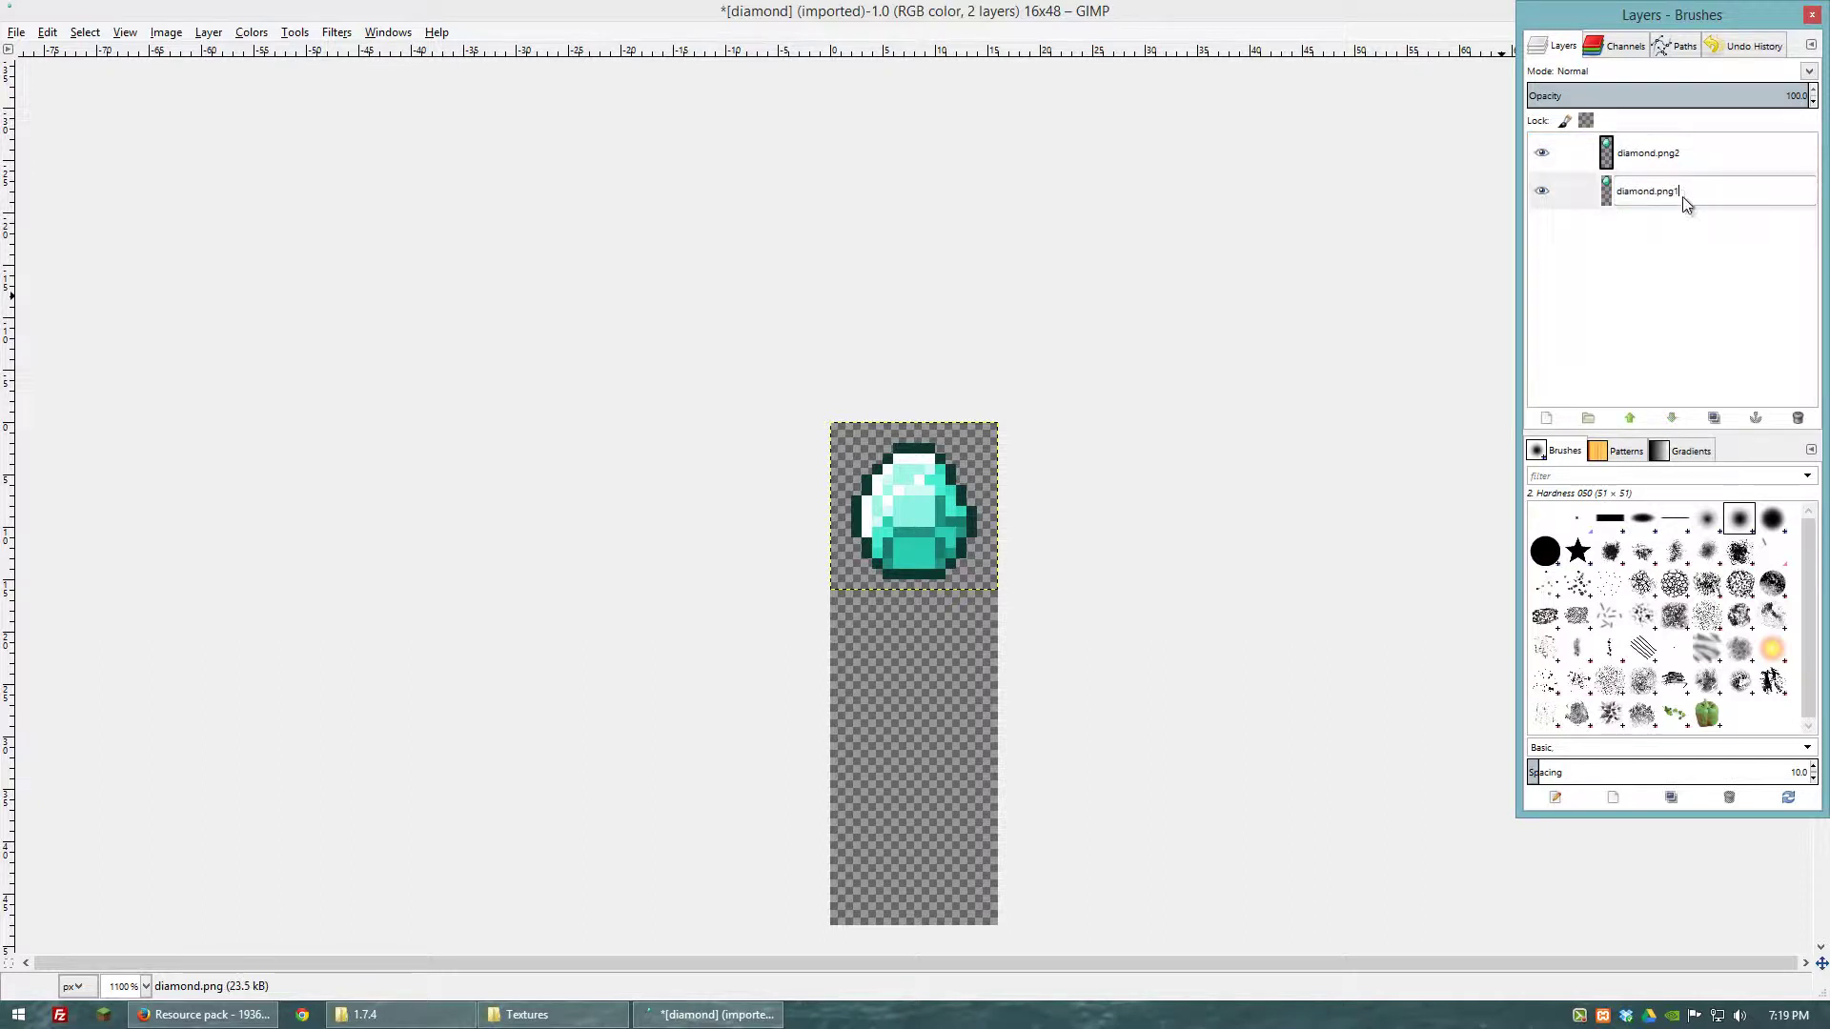
key("Return")
- Duplicate the diamond.png2 layer and rename the new copy diamond.png3
left_click(1659, 155)
right_click(1660, 156)
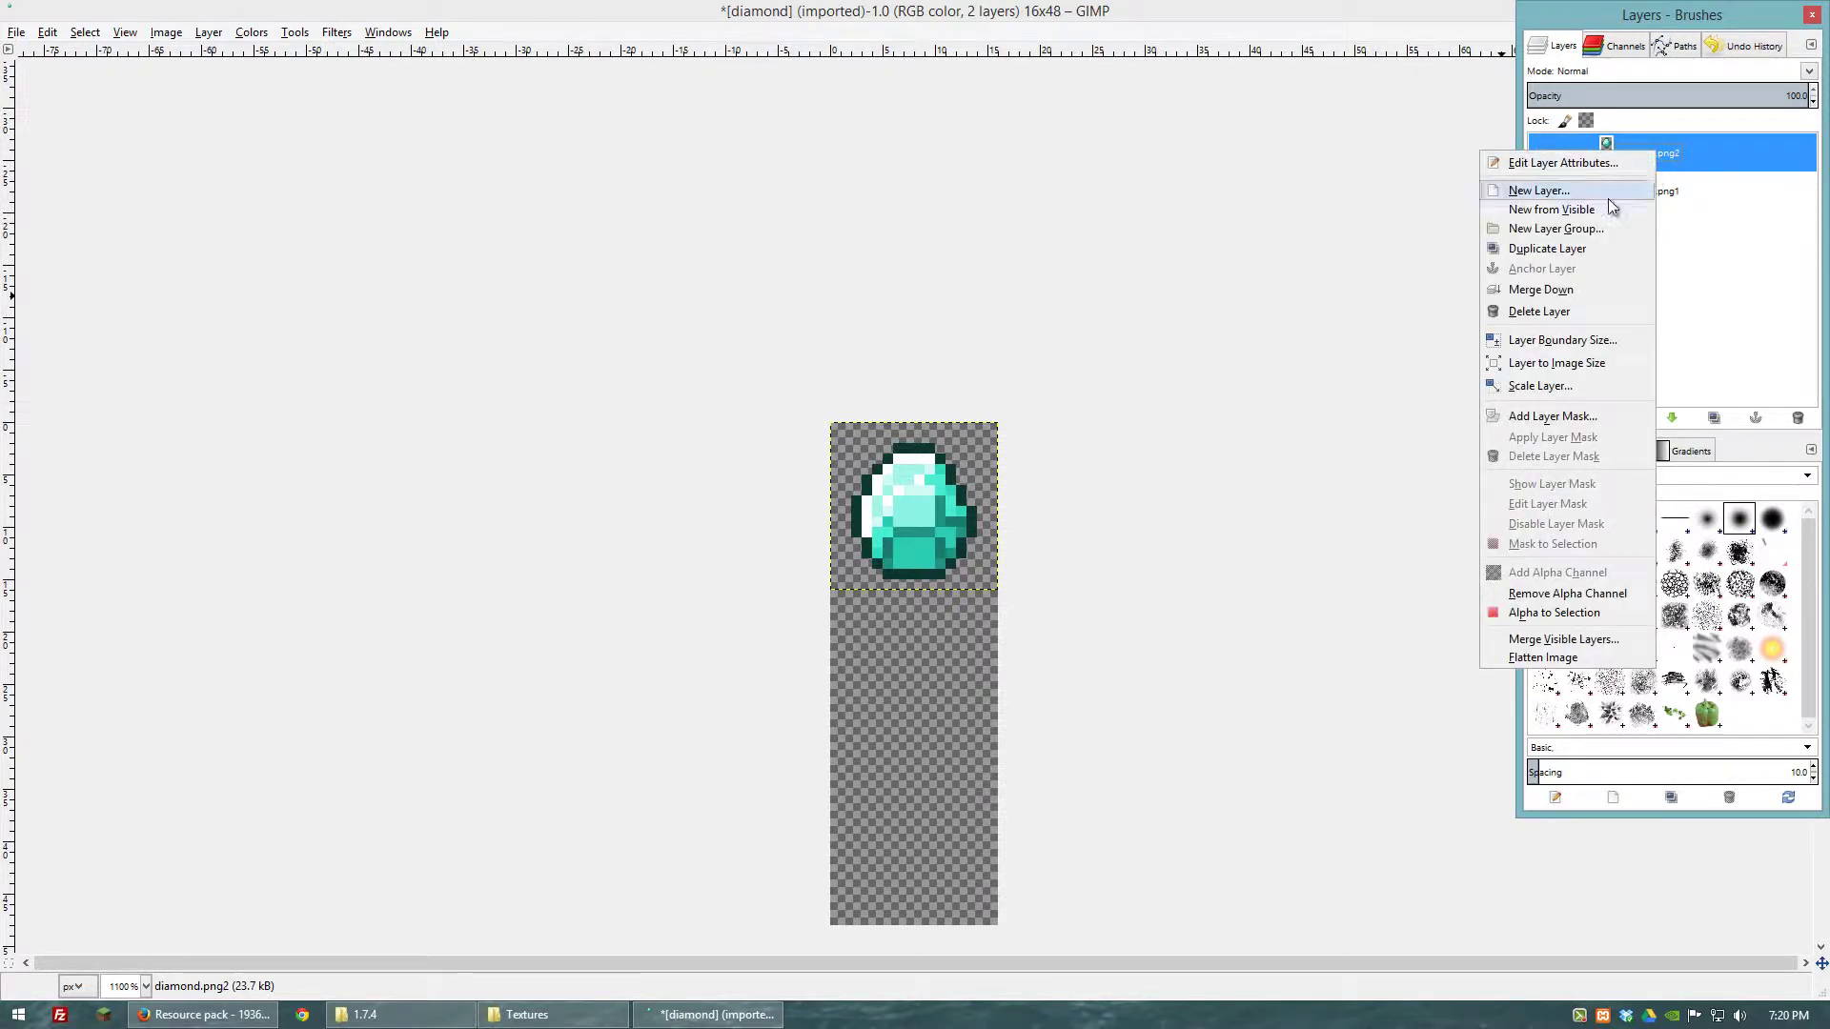
left_click(1546, 245)
double_click(1669, 168)
left_click_drag(1704, 155, 1680, 162)
type("3")
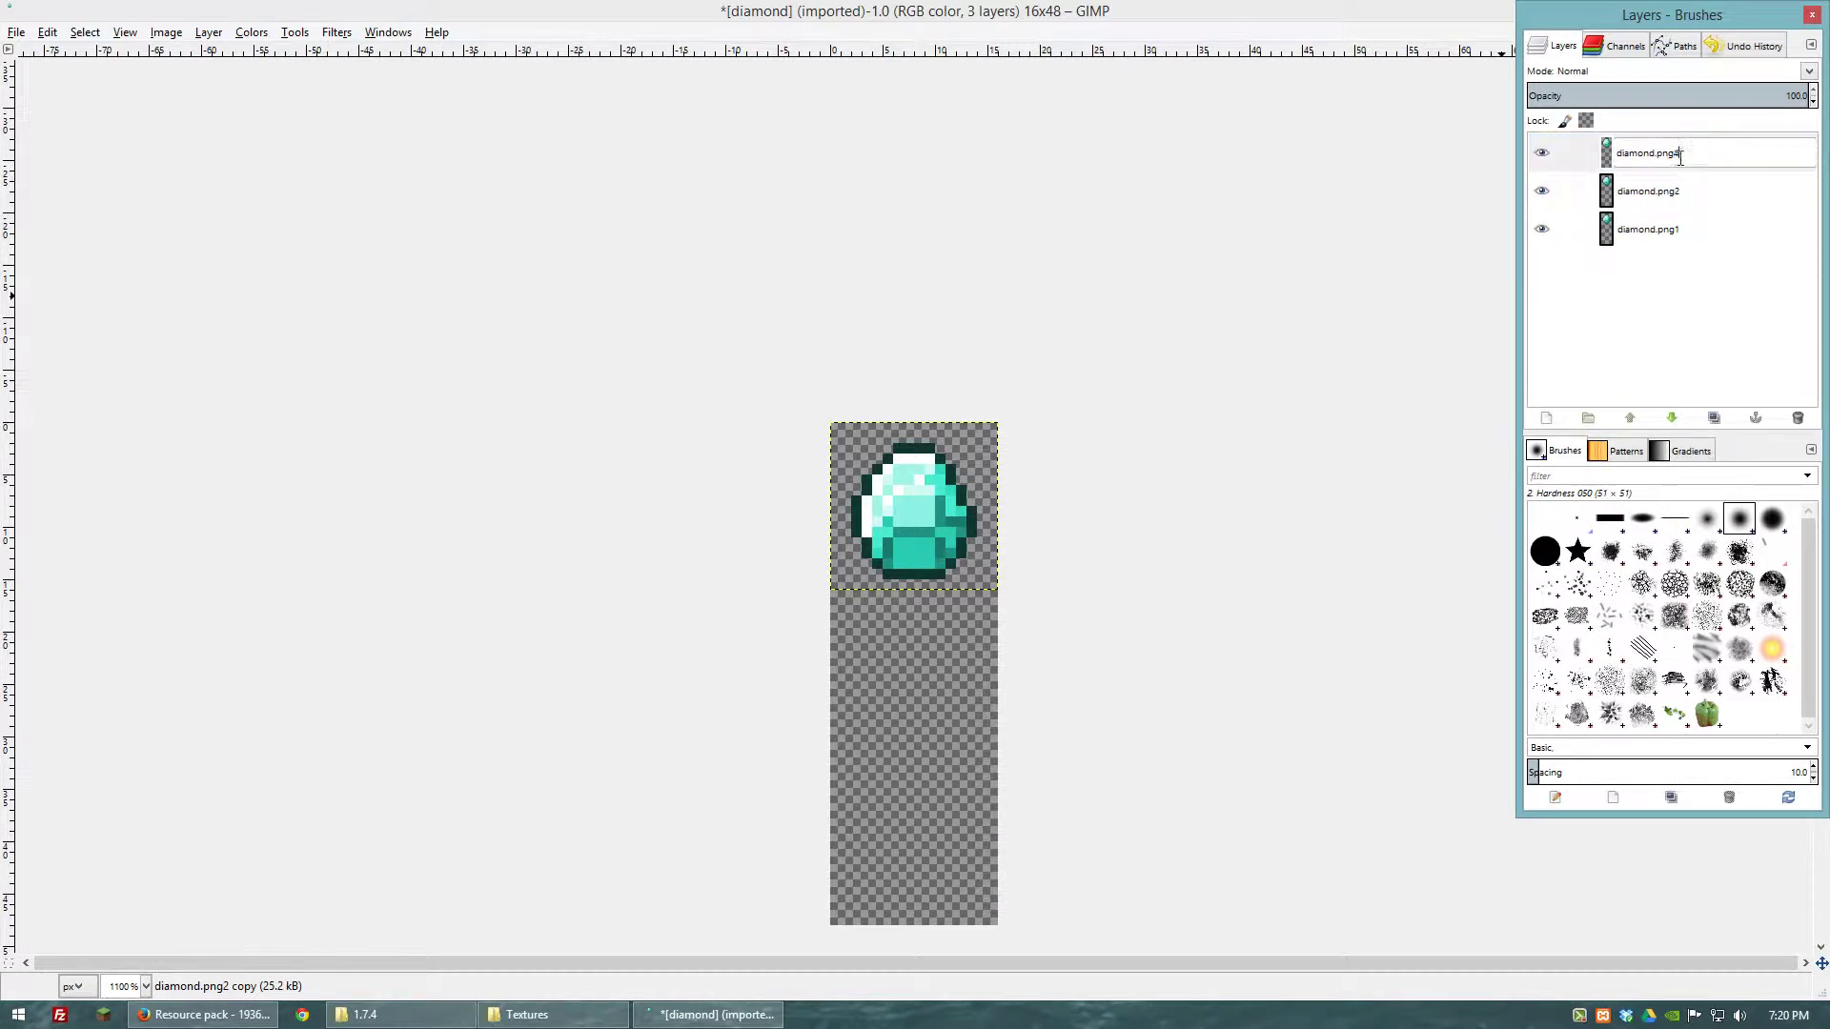
key("Return")
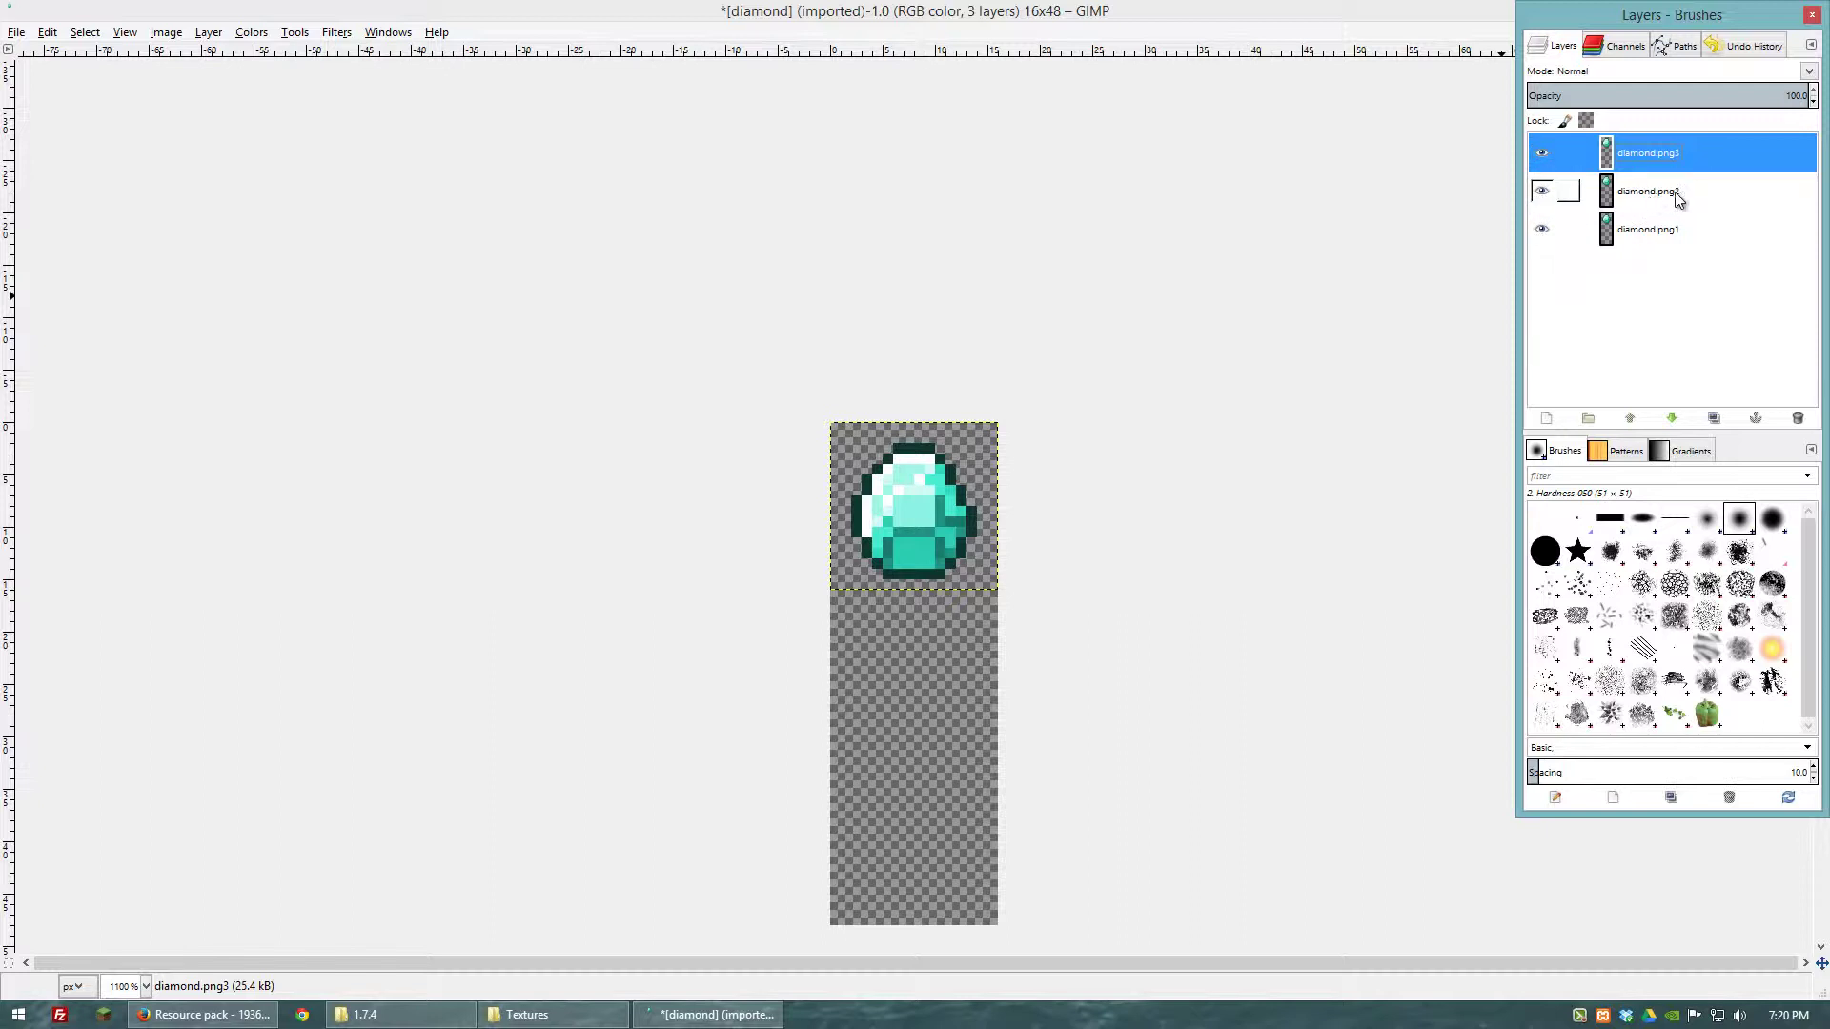
- Move the diamond.png3 layer to the middle third of the canvas and diamond.png2 to the bottom third
left_click(1677, 195)
left_click(923, 486)
left_click_drag(923, 486, 918, 644)
left_click(1655, 153)
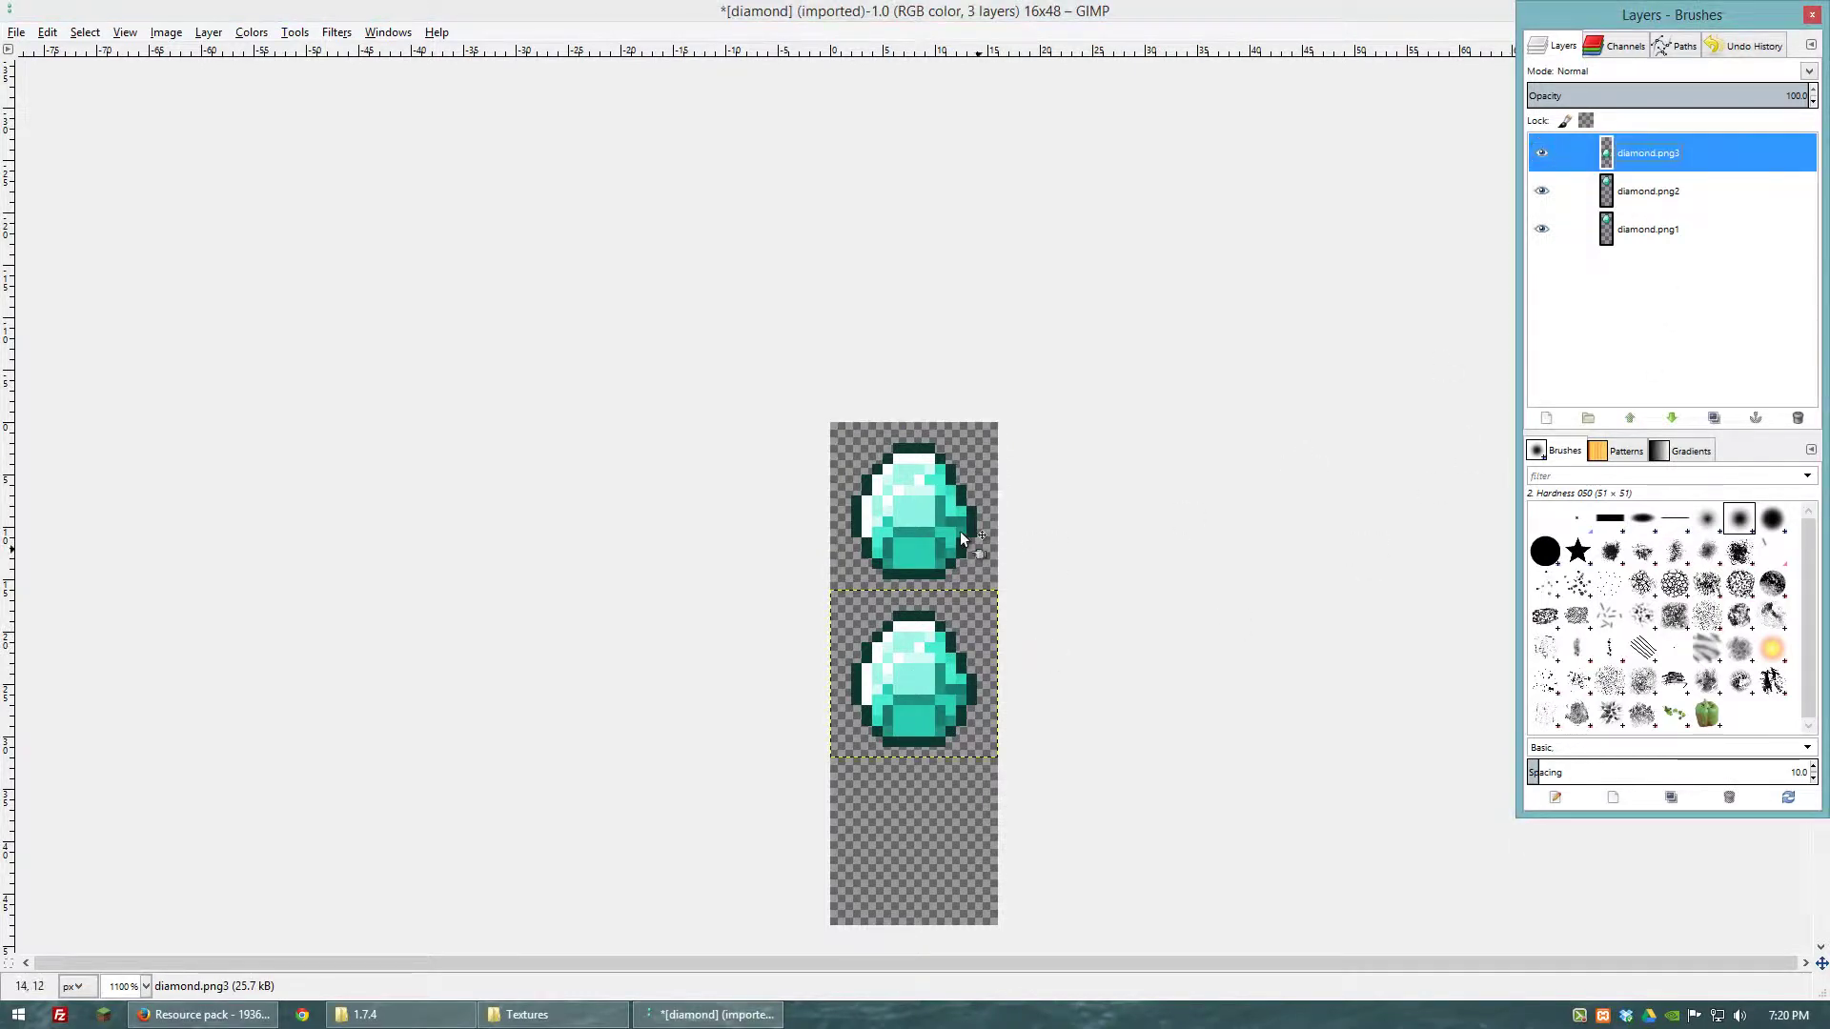
left_click_drag(929, 471, 928, 794)
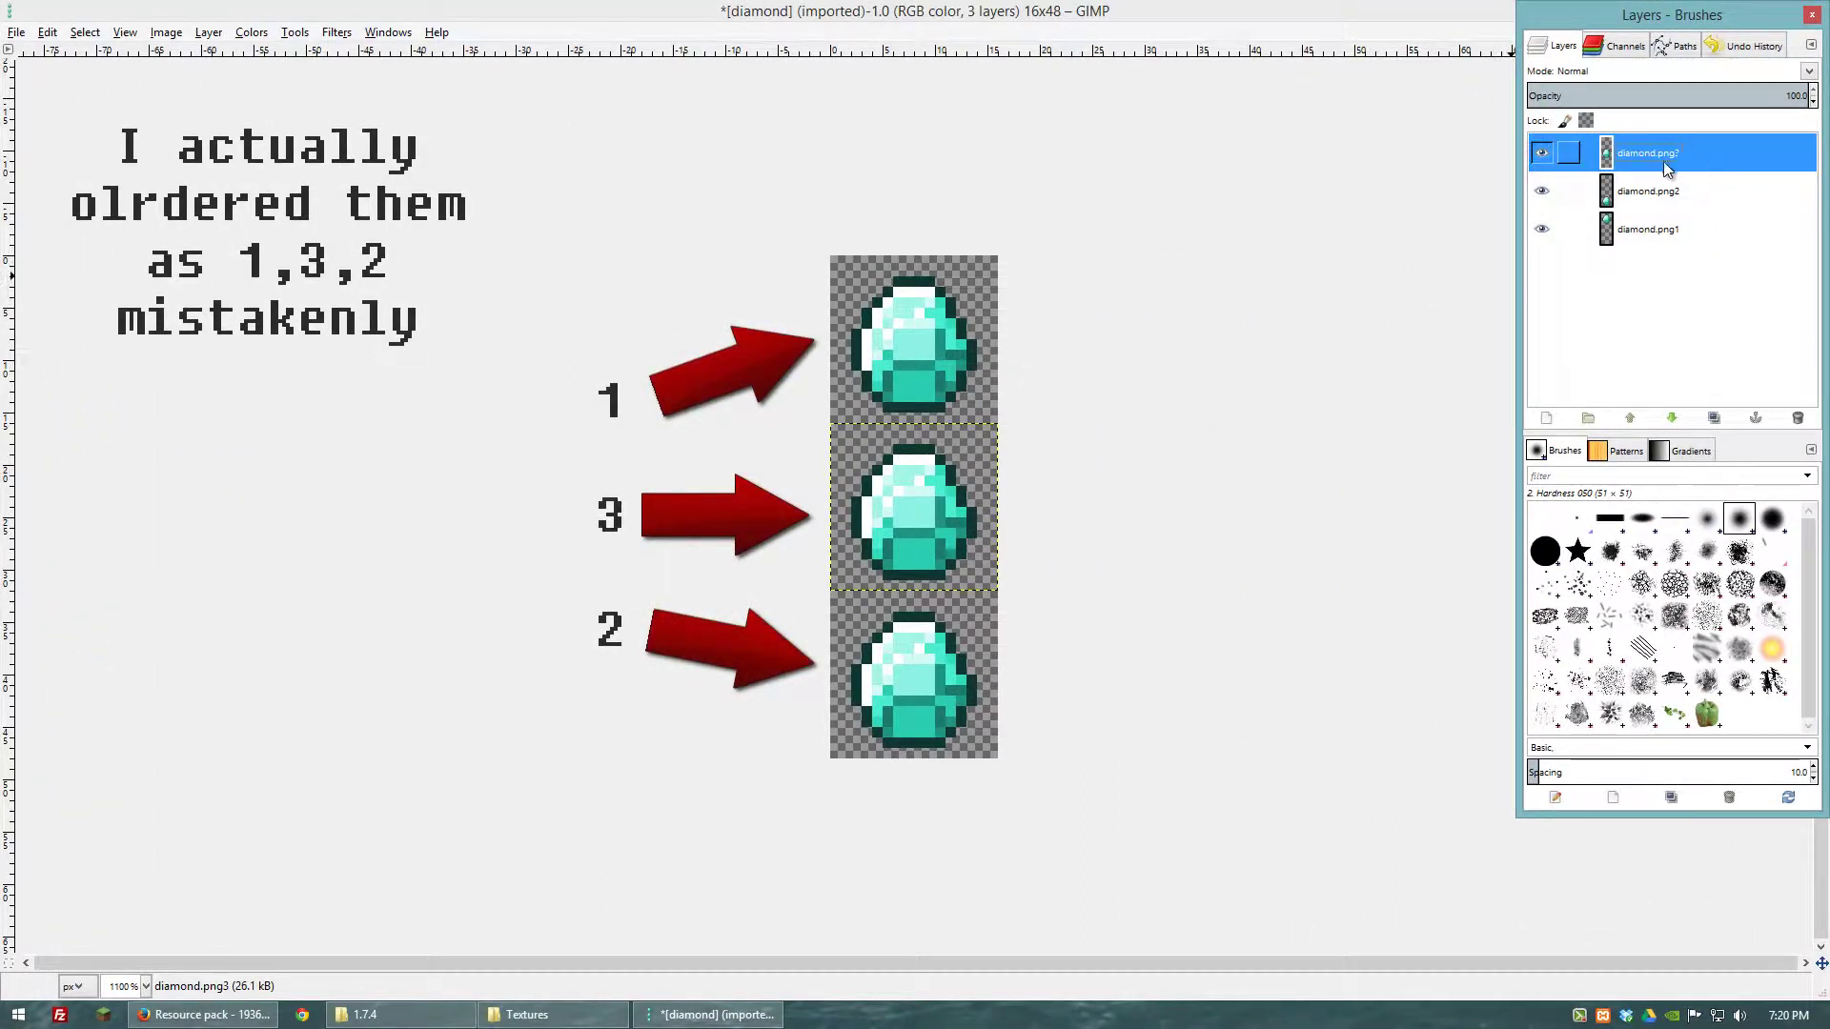
- Apply the Bump Map filter with its default settings to the diamond.png3 layer
left_click(337, 33)
mouse_move(505, 306)
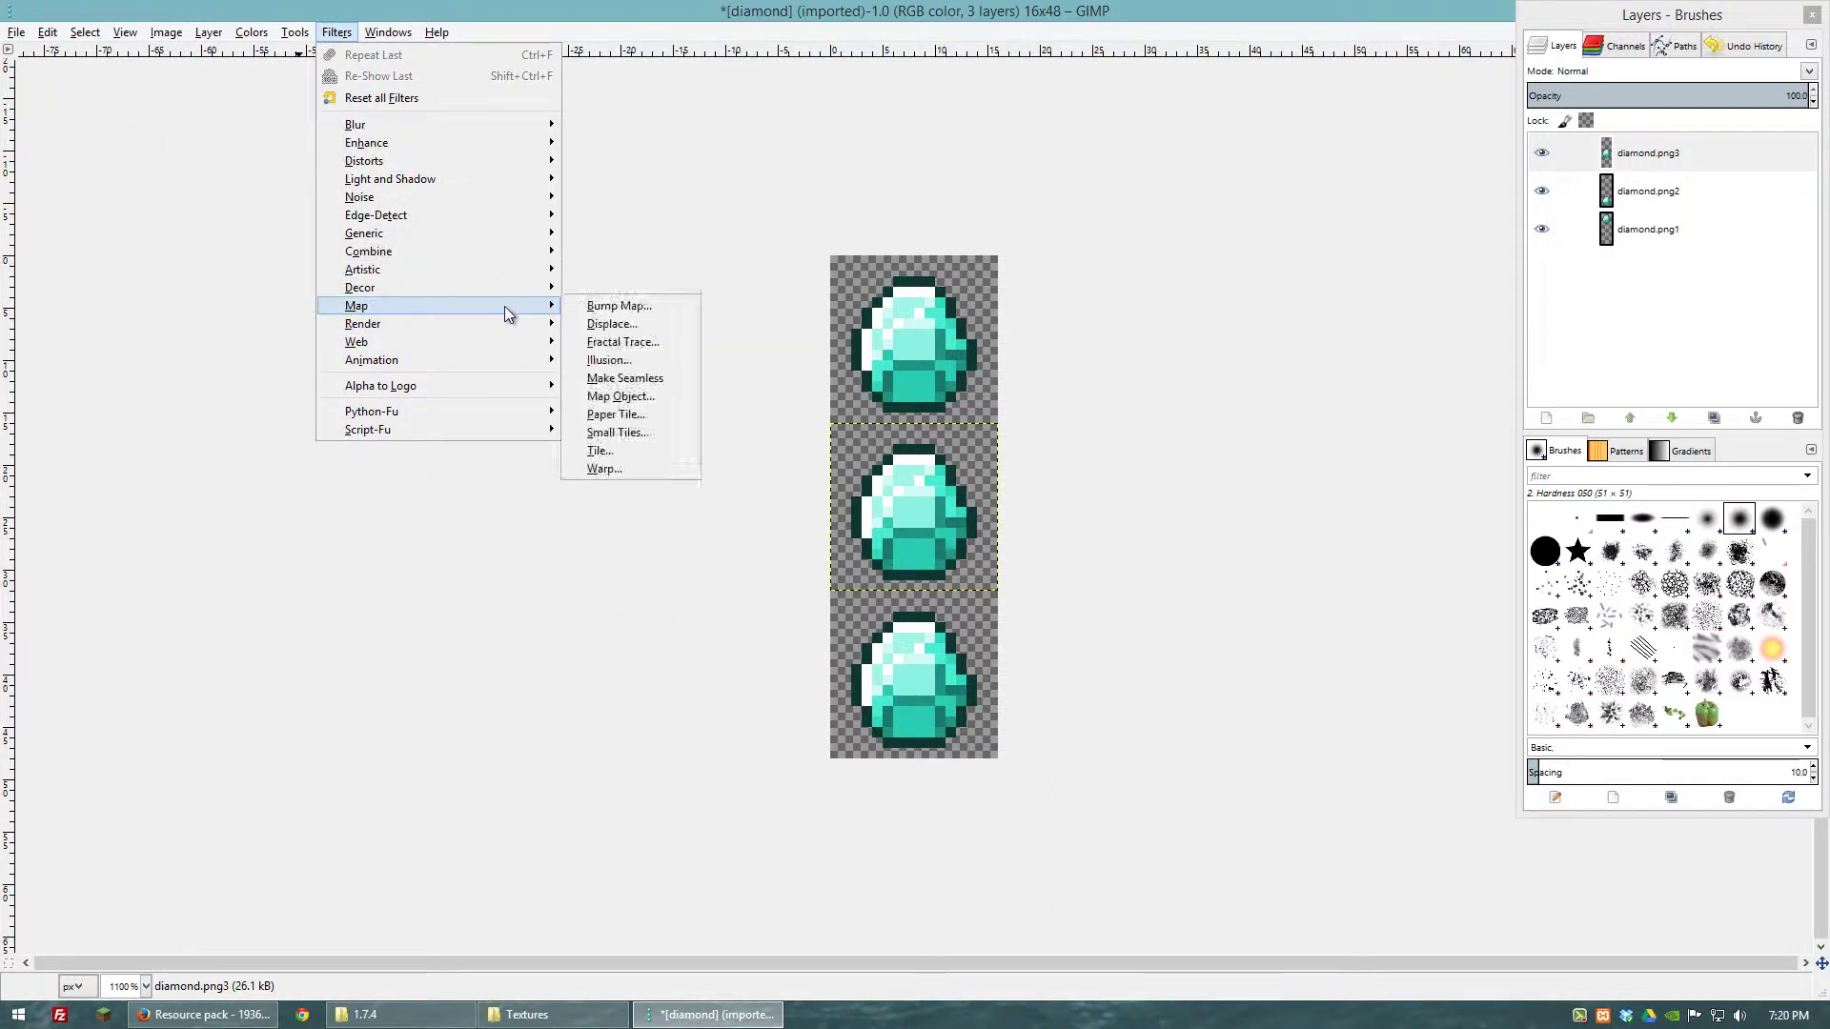
left_click(604, 307)
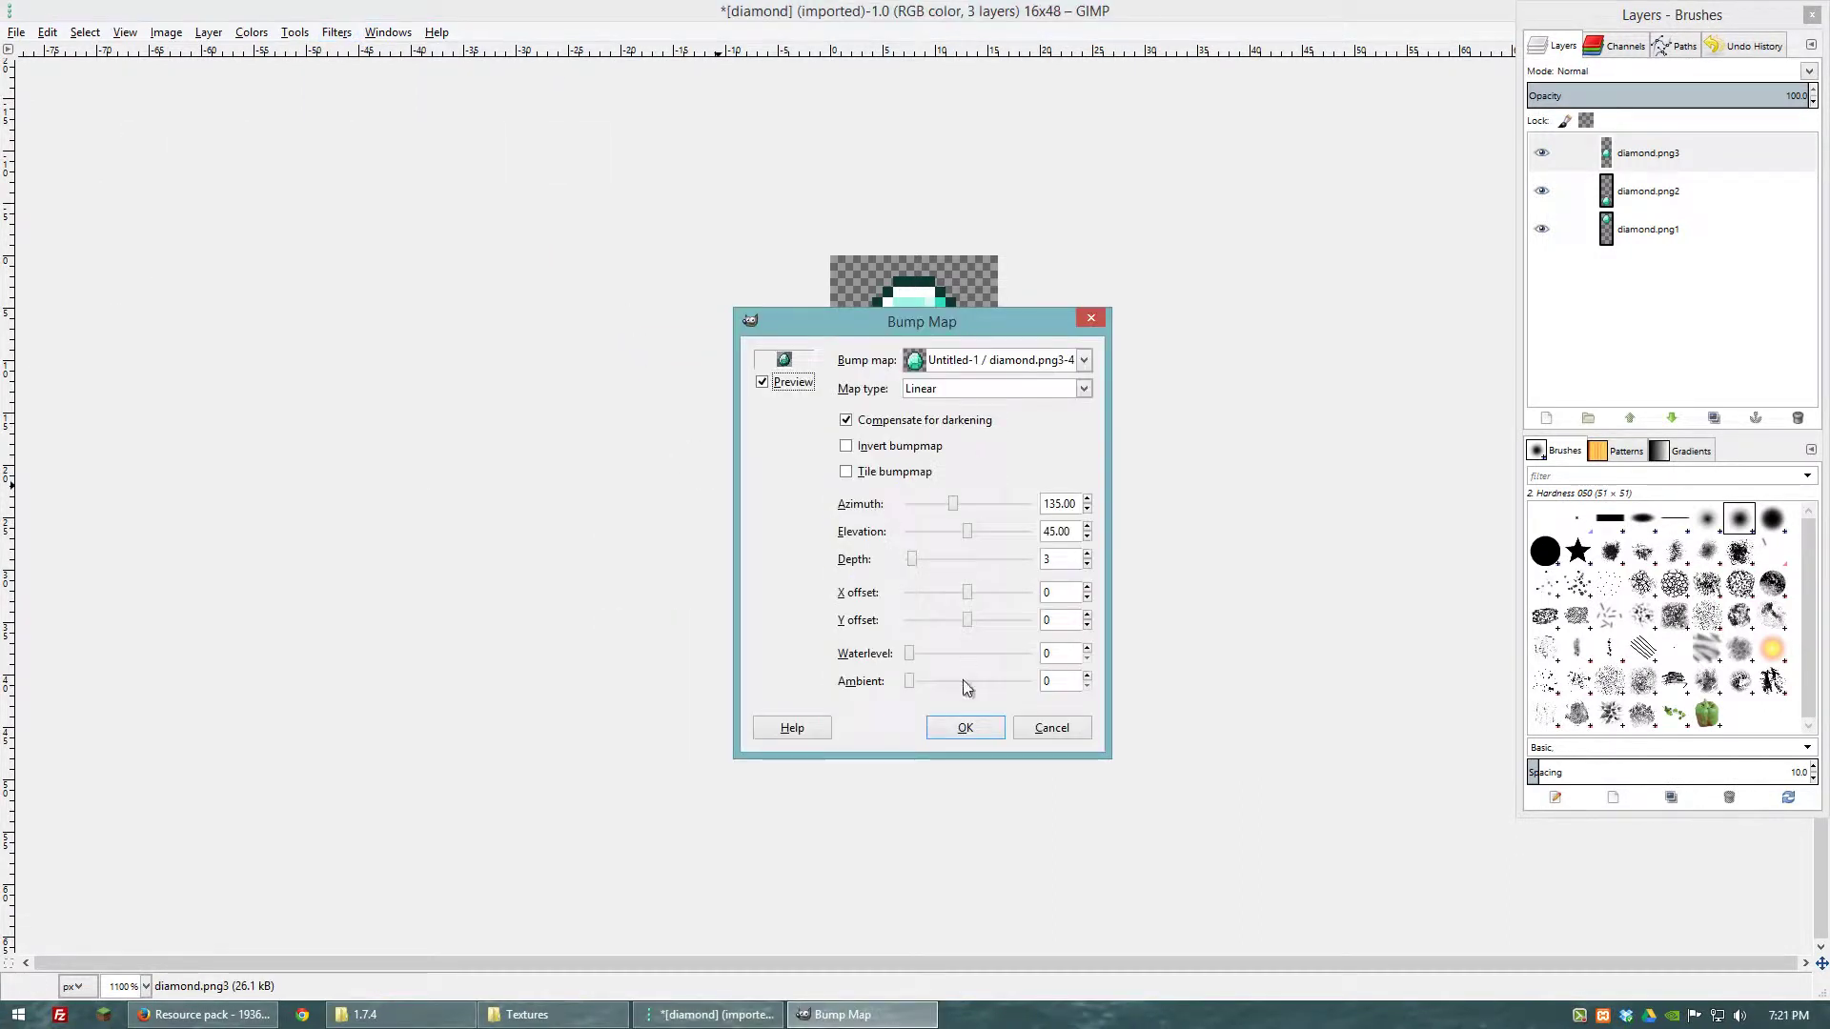
left_click(961, 729)
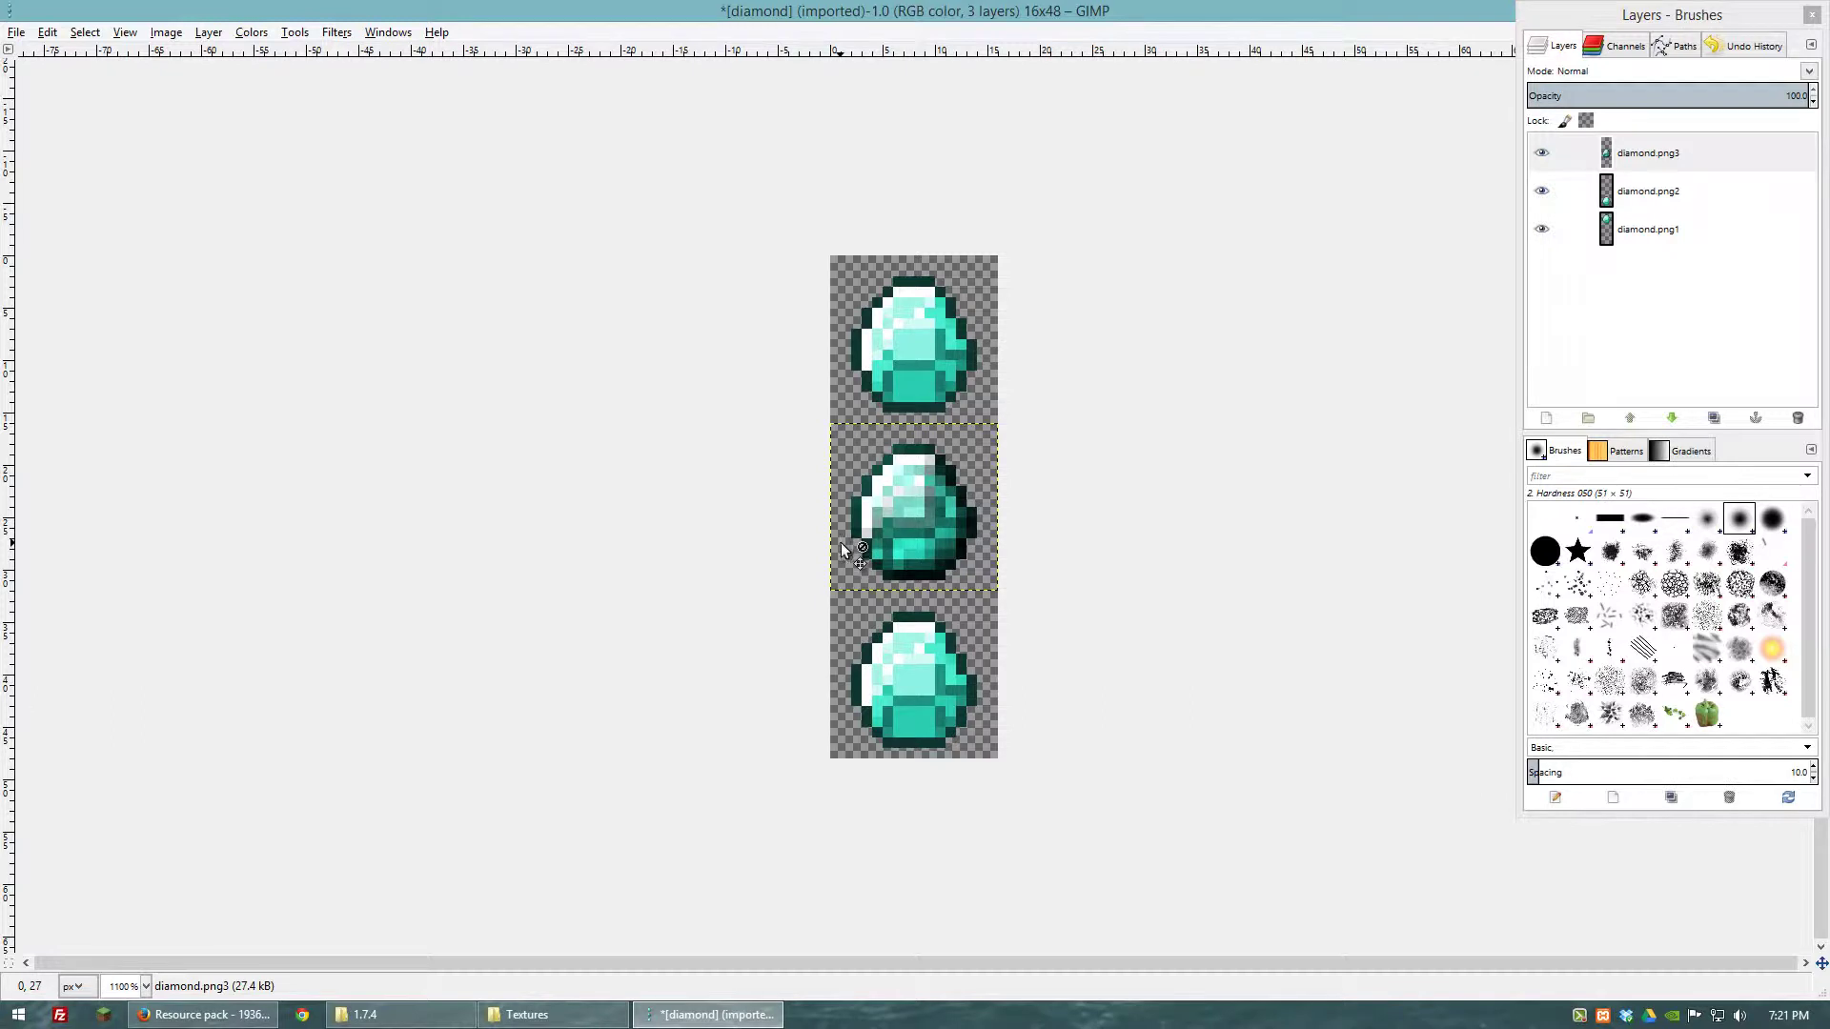
- Paint dark strokes over the bottom diamond on layer diamond.png2 using the Paintbrush with the Bristles 02 brush
left_click(1660, 193)
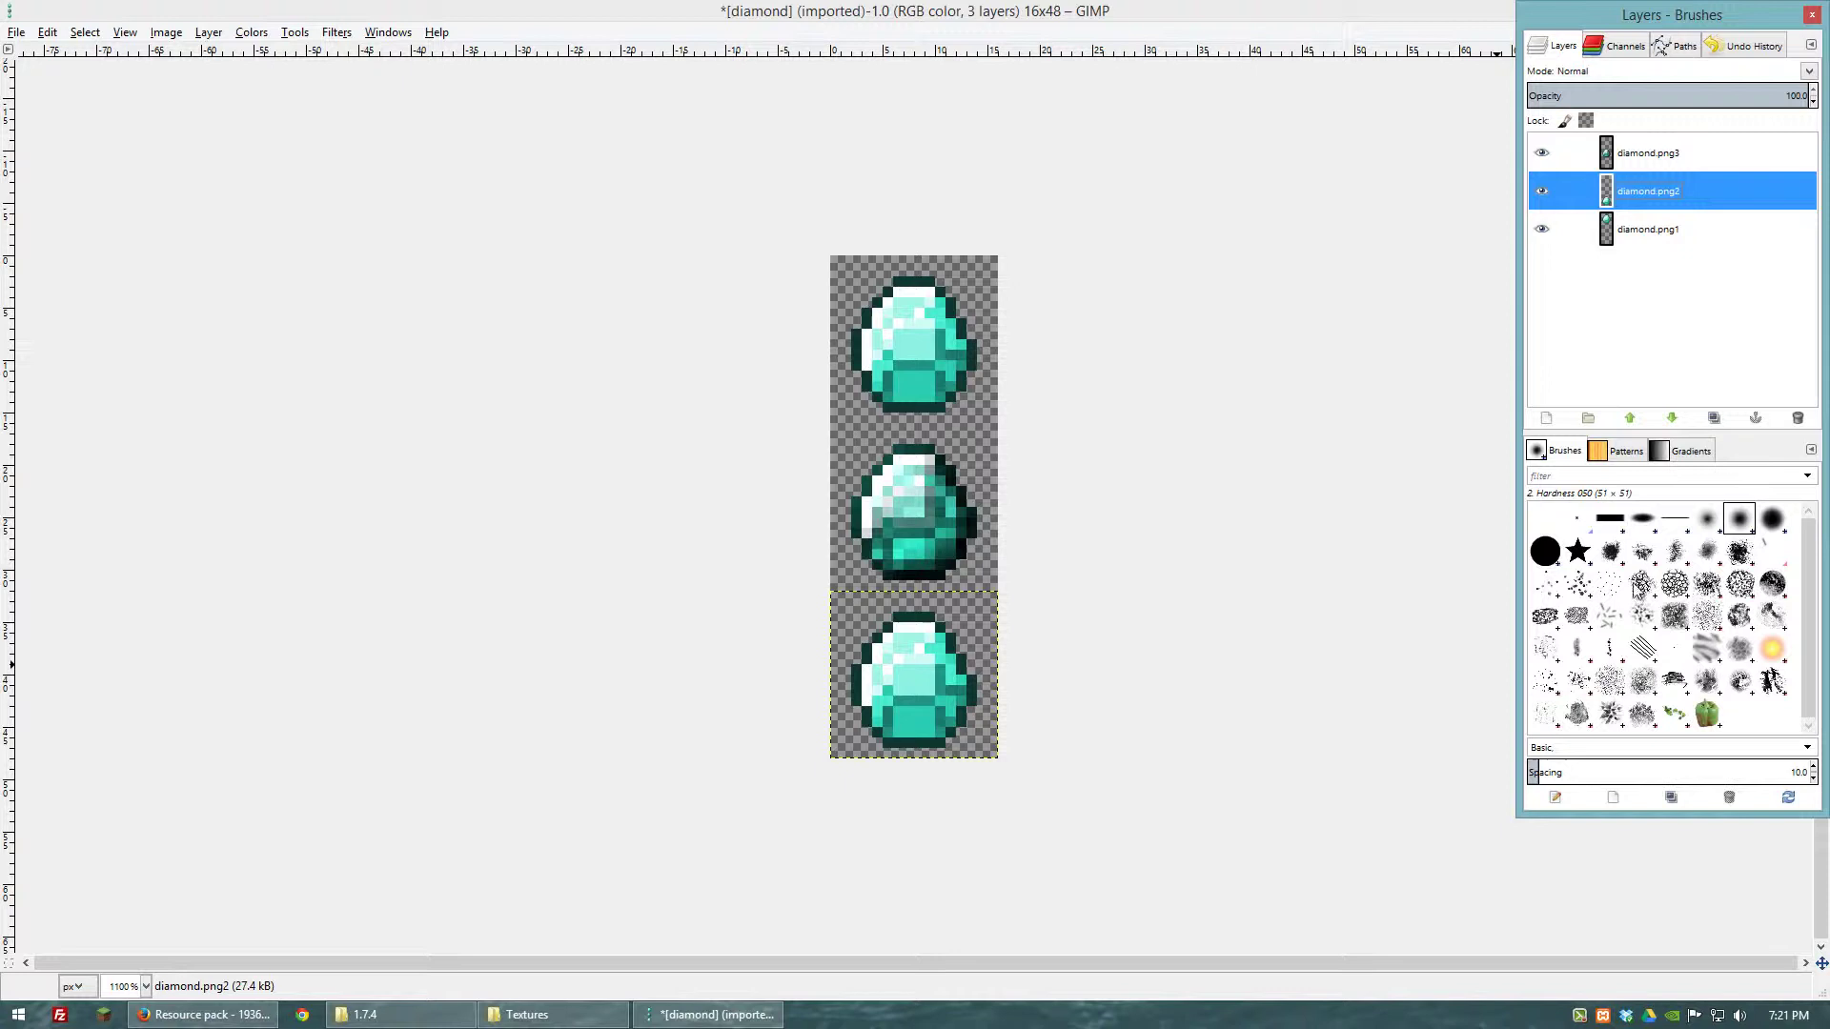
left_click(1584, 588)
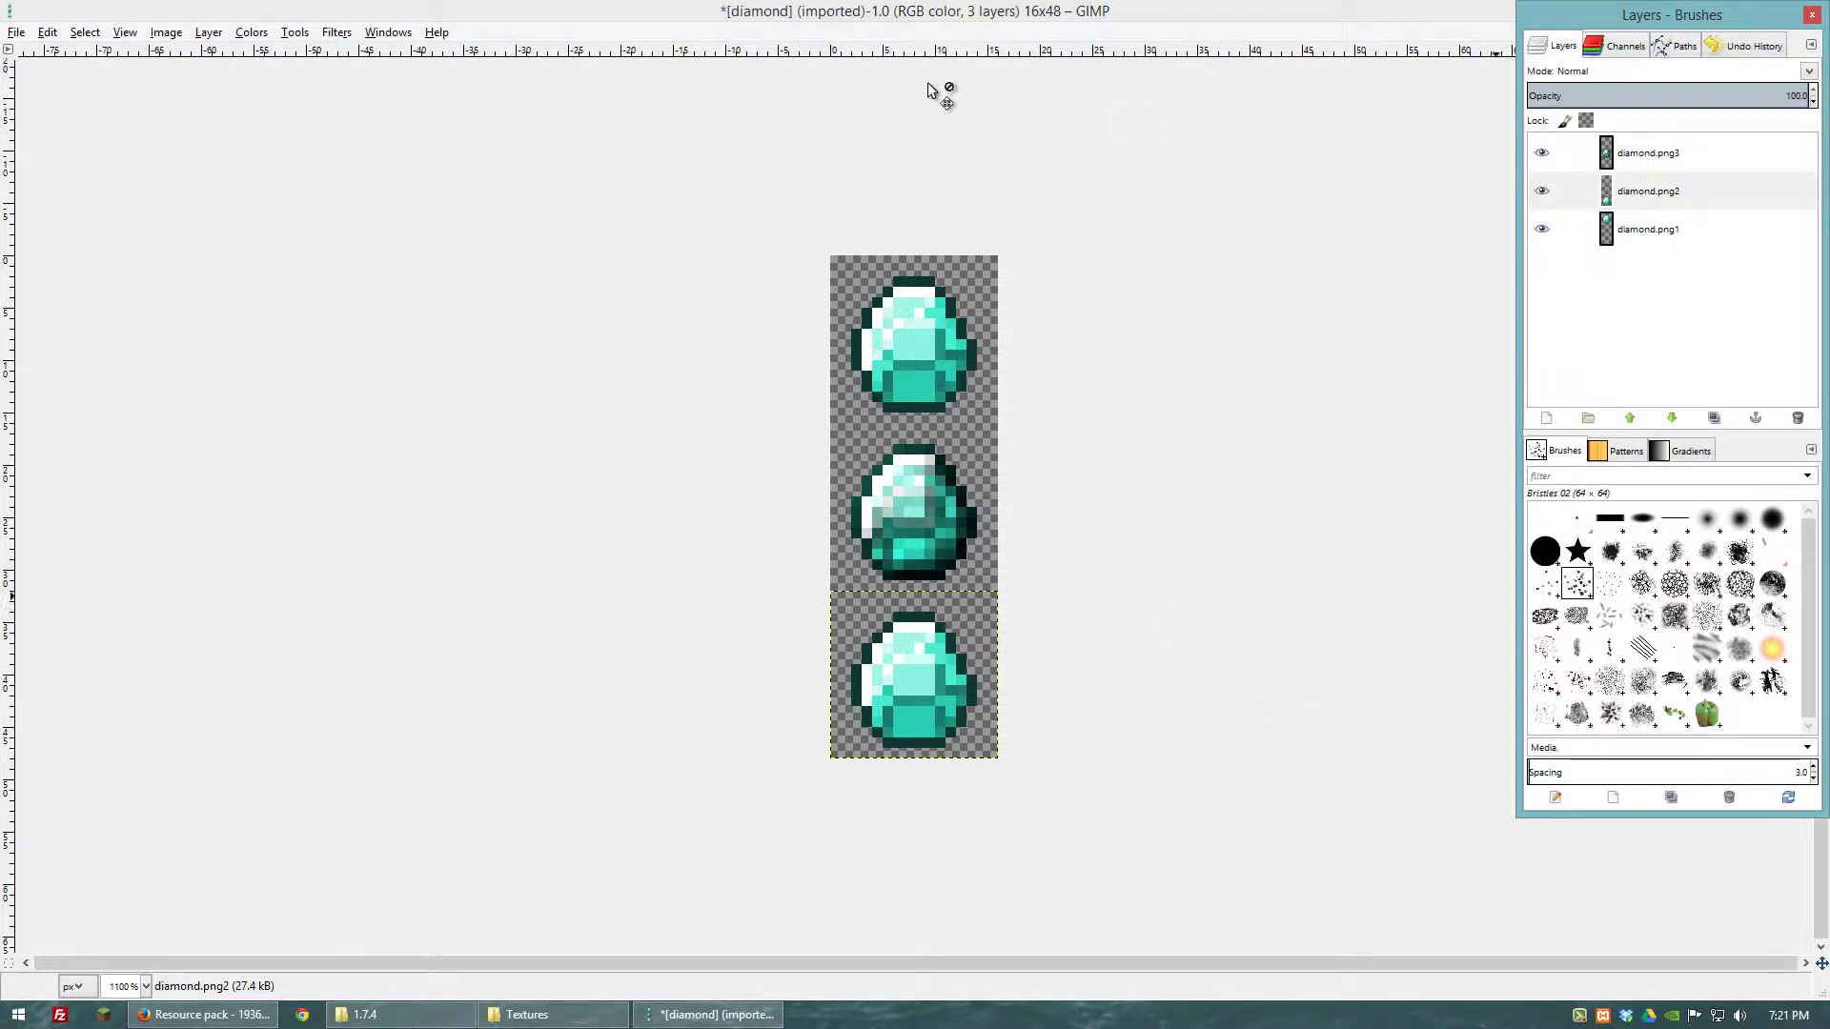
left_click(294, 32)
mouse_move(251, 36)
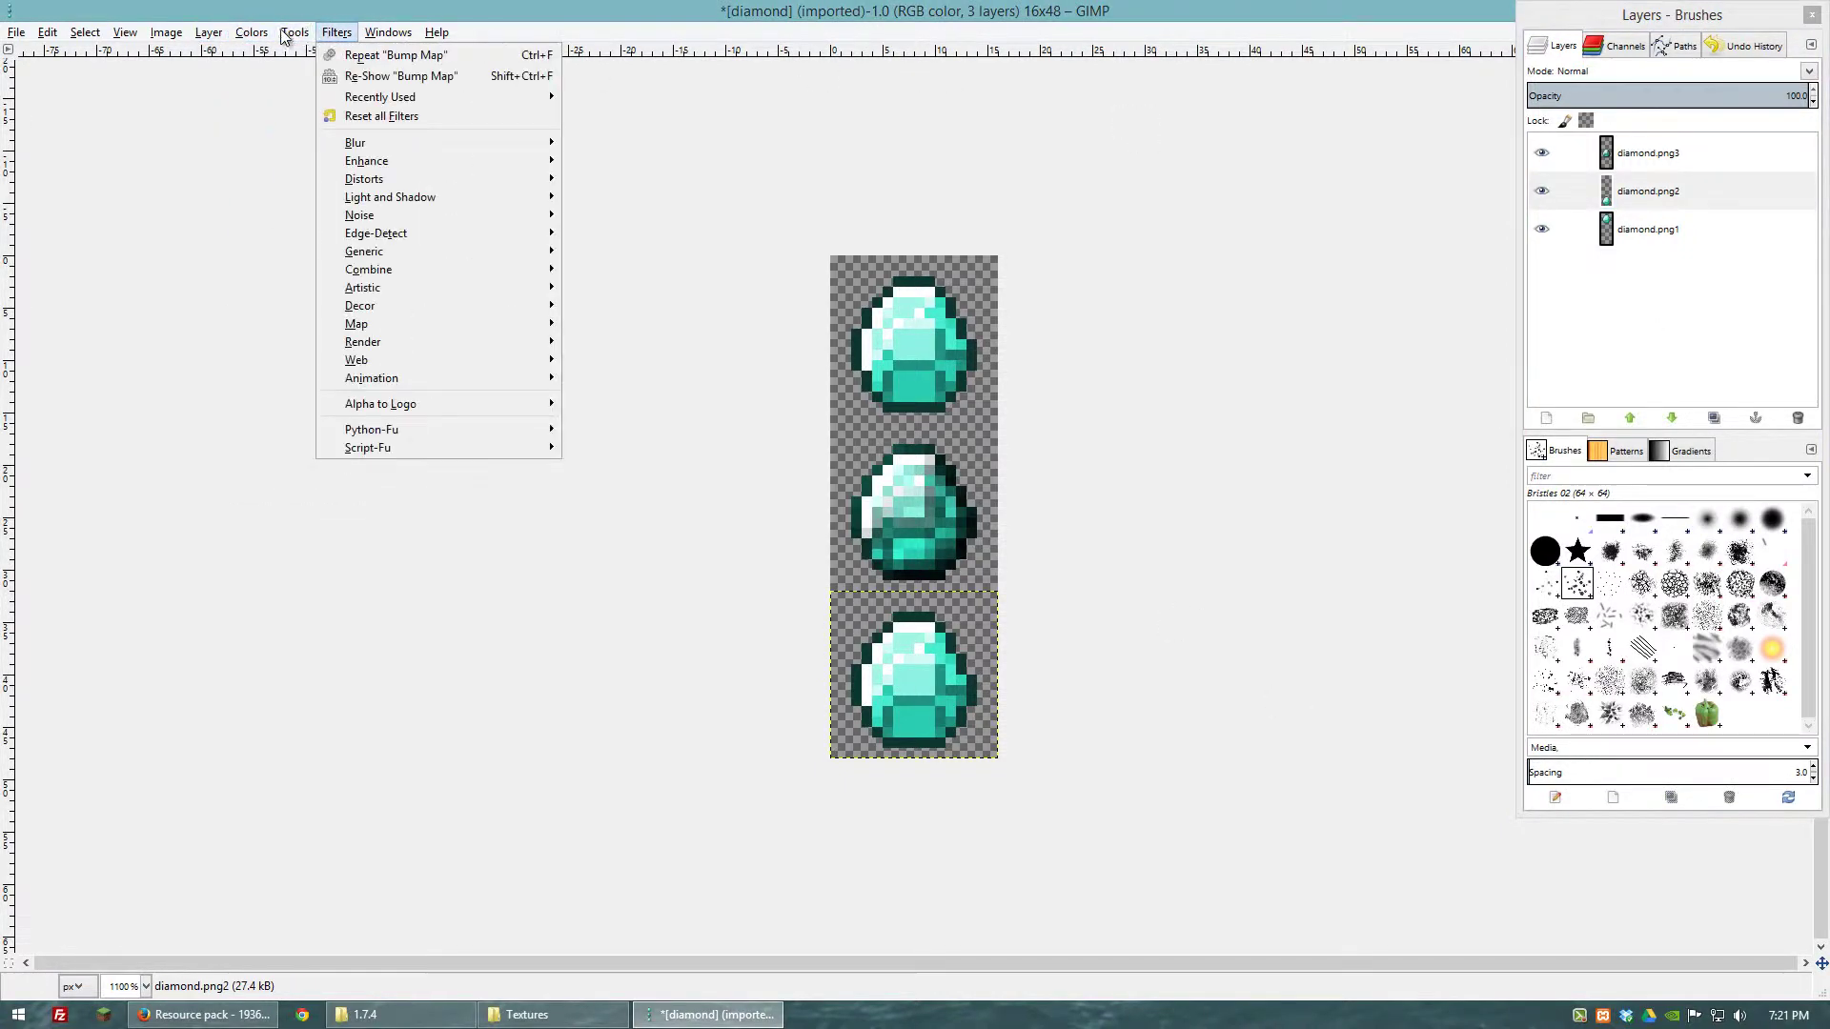
mouse_move(350, 76)
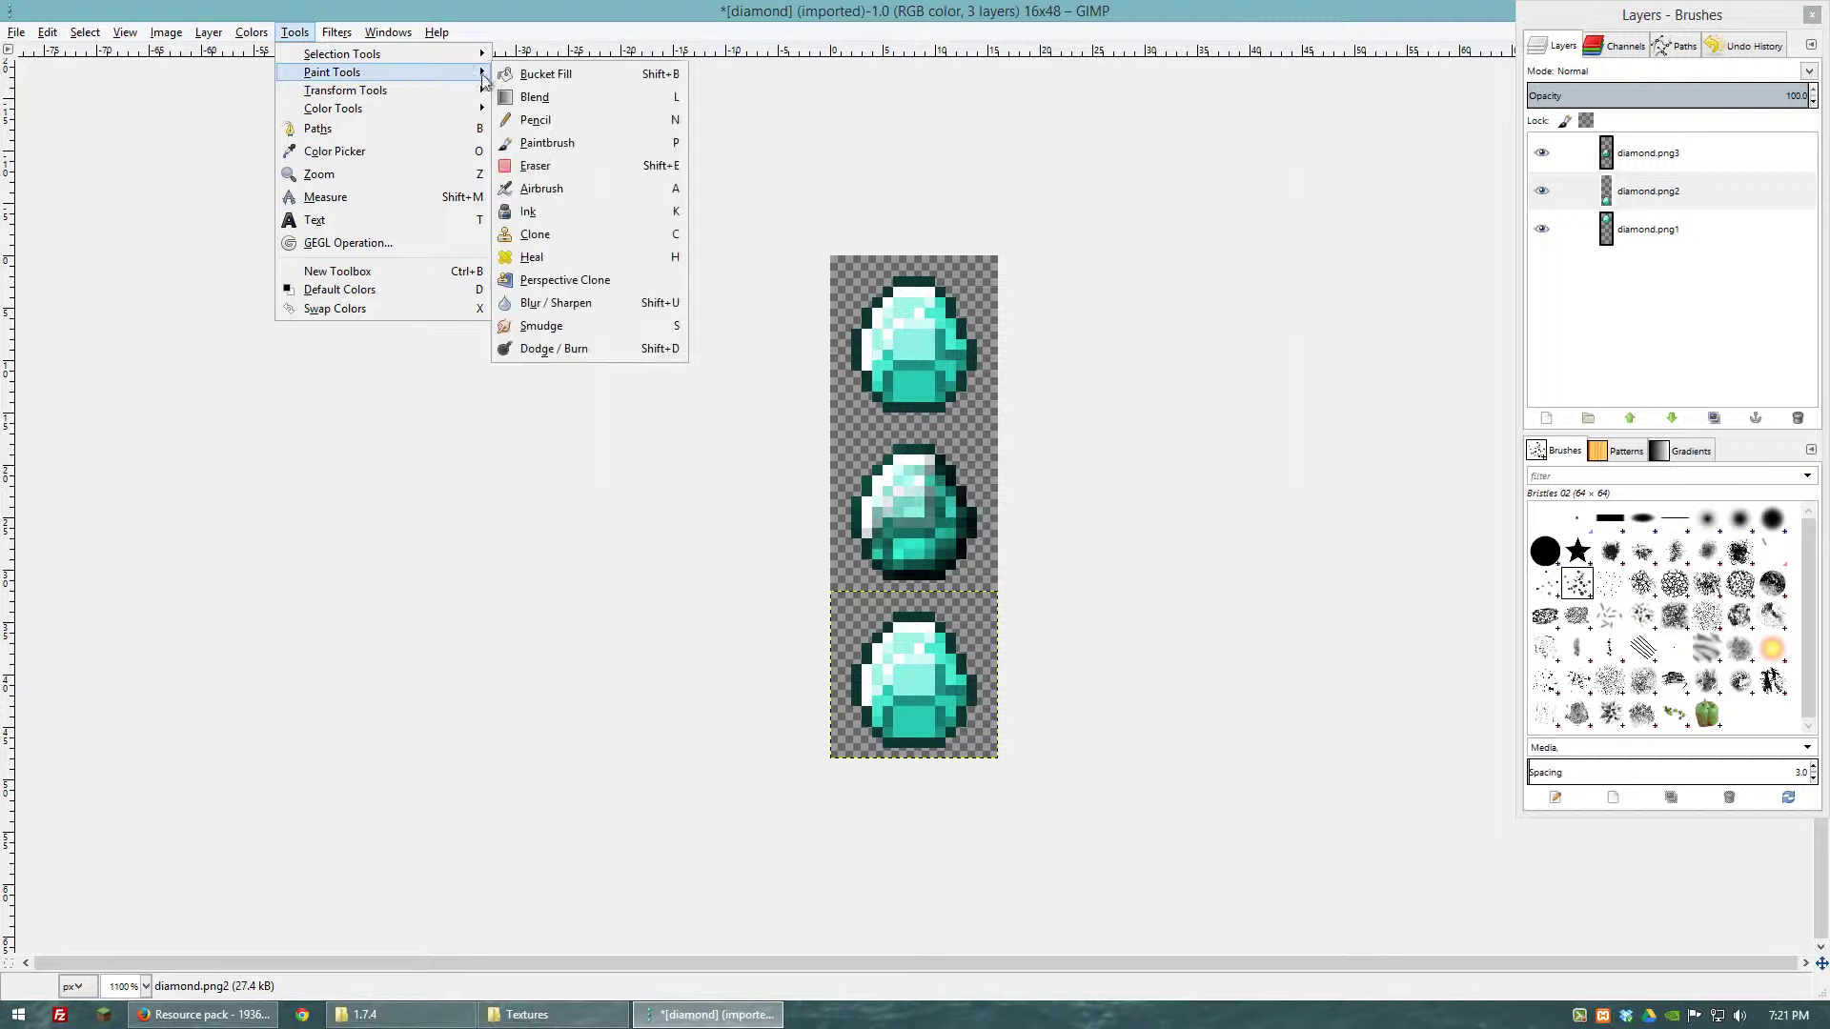
left_click(547, 142)
mouse_move(963, 683)
left_mouse_down()
mouse_move(898, 688)
mouse_move(877, 710)
mouse_move(943, 713)
mouse_move(1145, 608)
left_mouse_up()
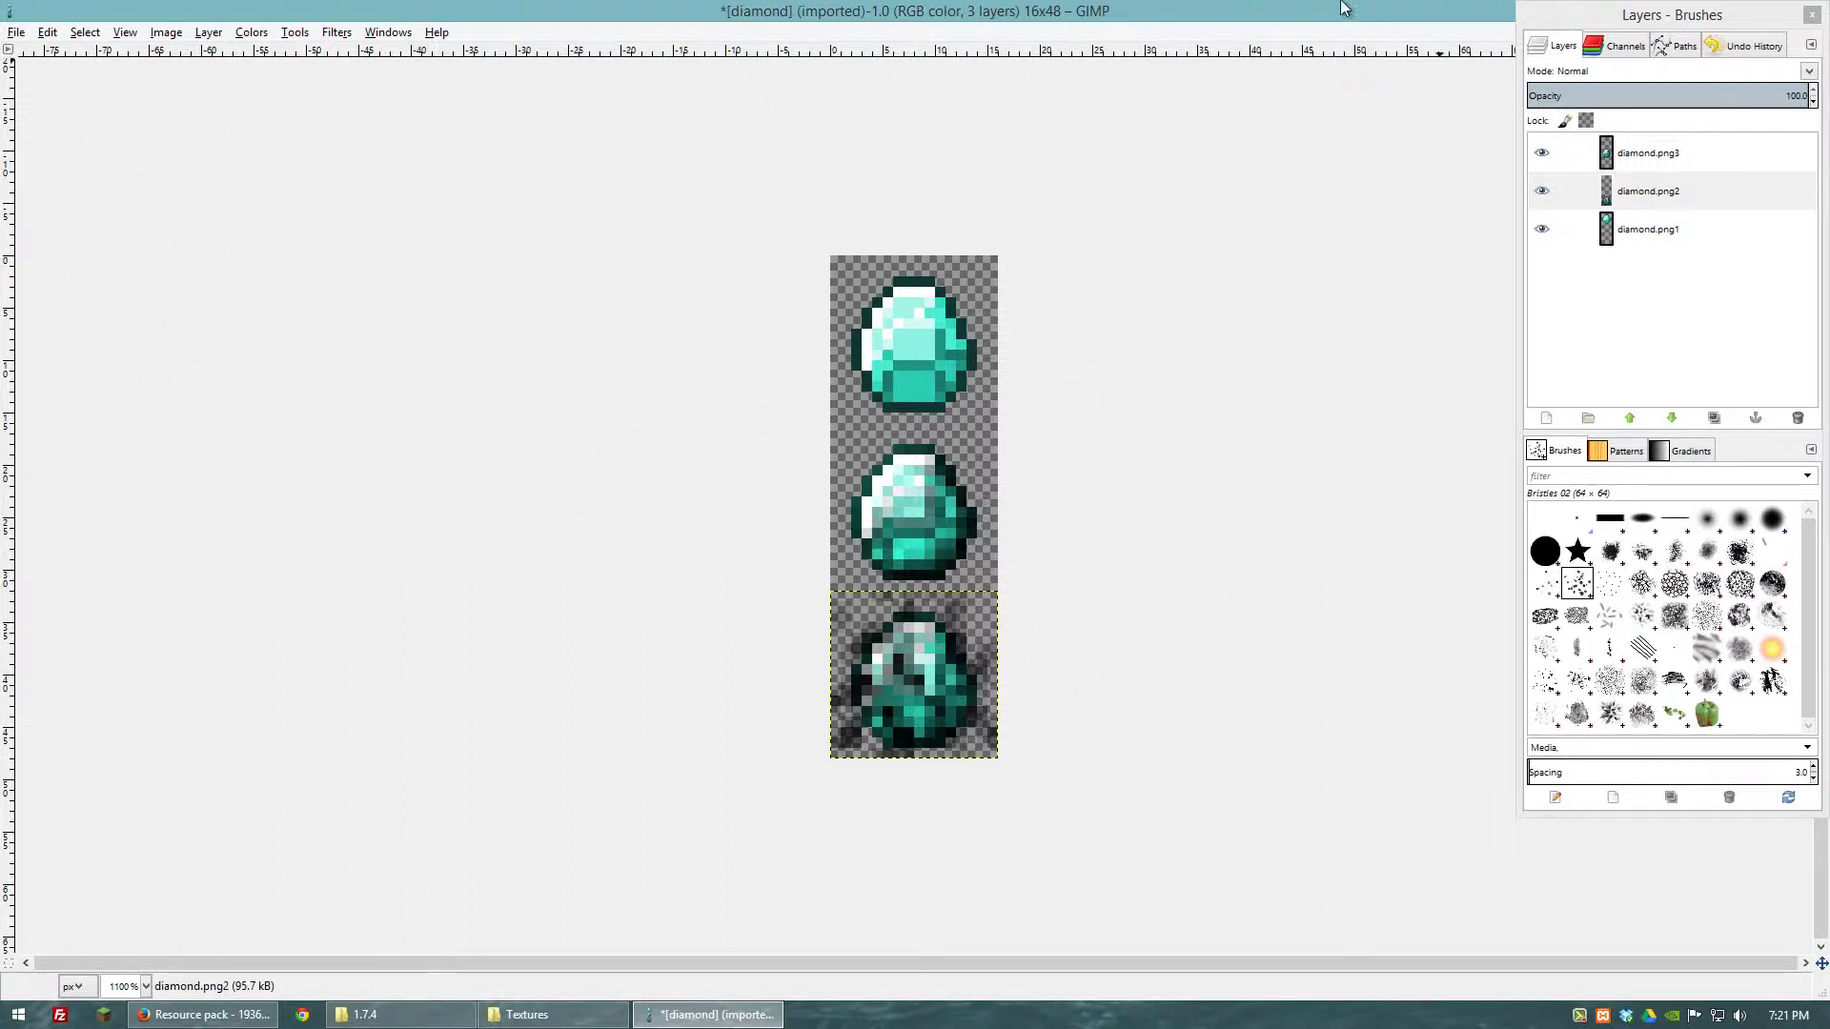
- Export the three-frame image as a PNG named diamond.png in the Textures folder, replacing the existing file and keeping the default PNG options
left_click(16, 37)
left_click(15, 37)
left_click(15, 39)
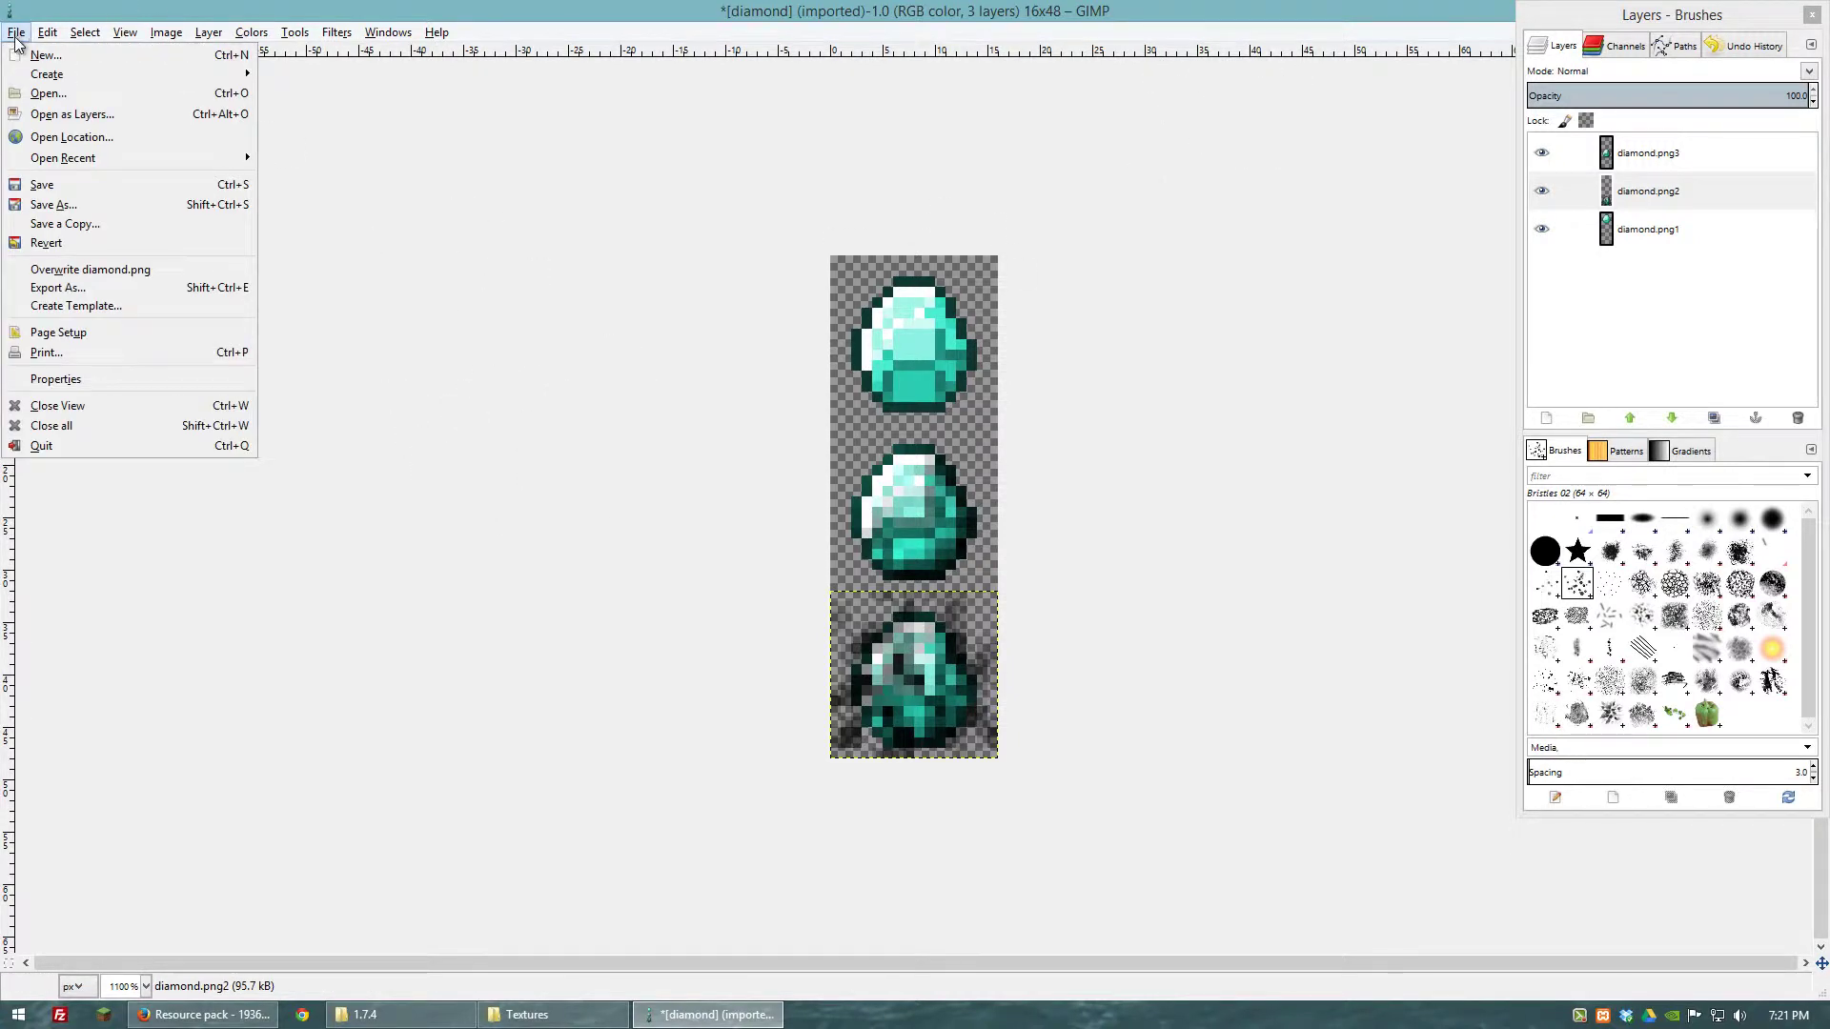
left_click(40, 288)
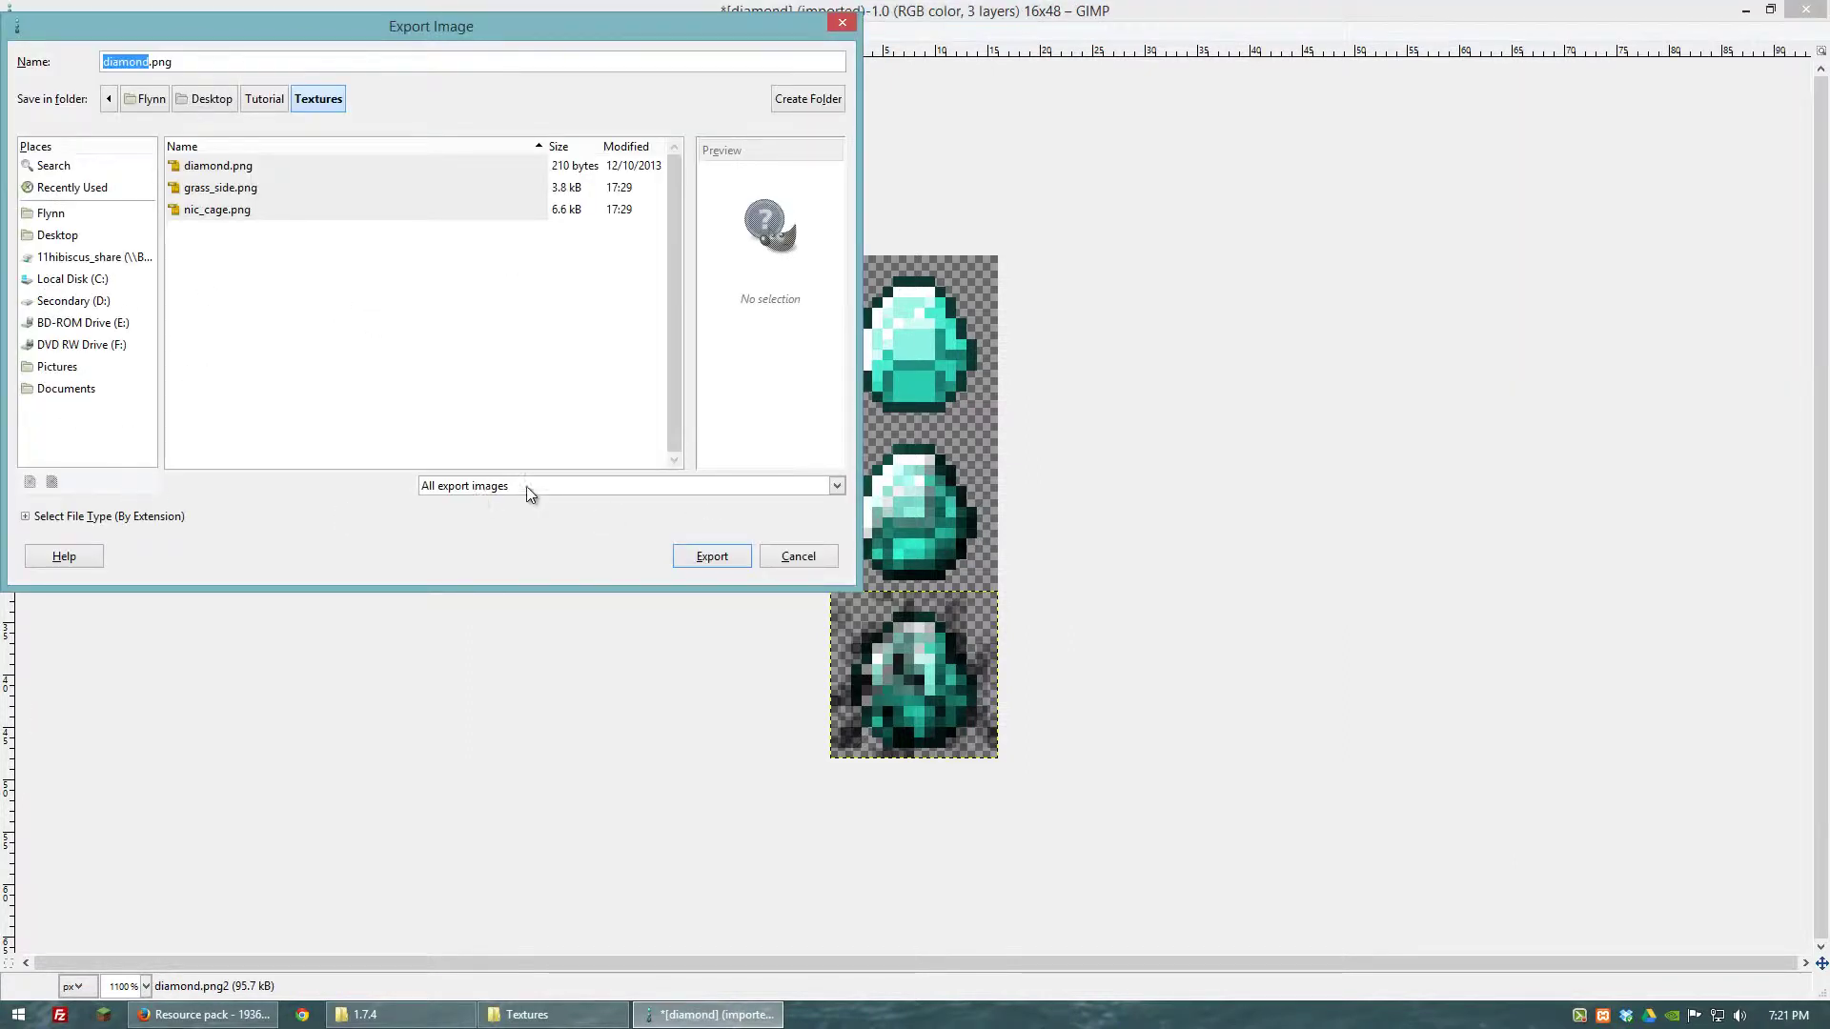
left_click(488, 485)
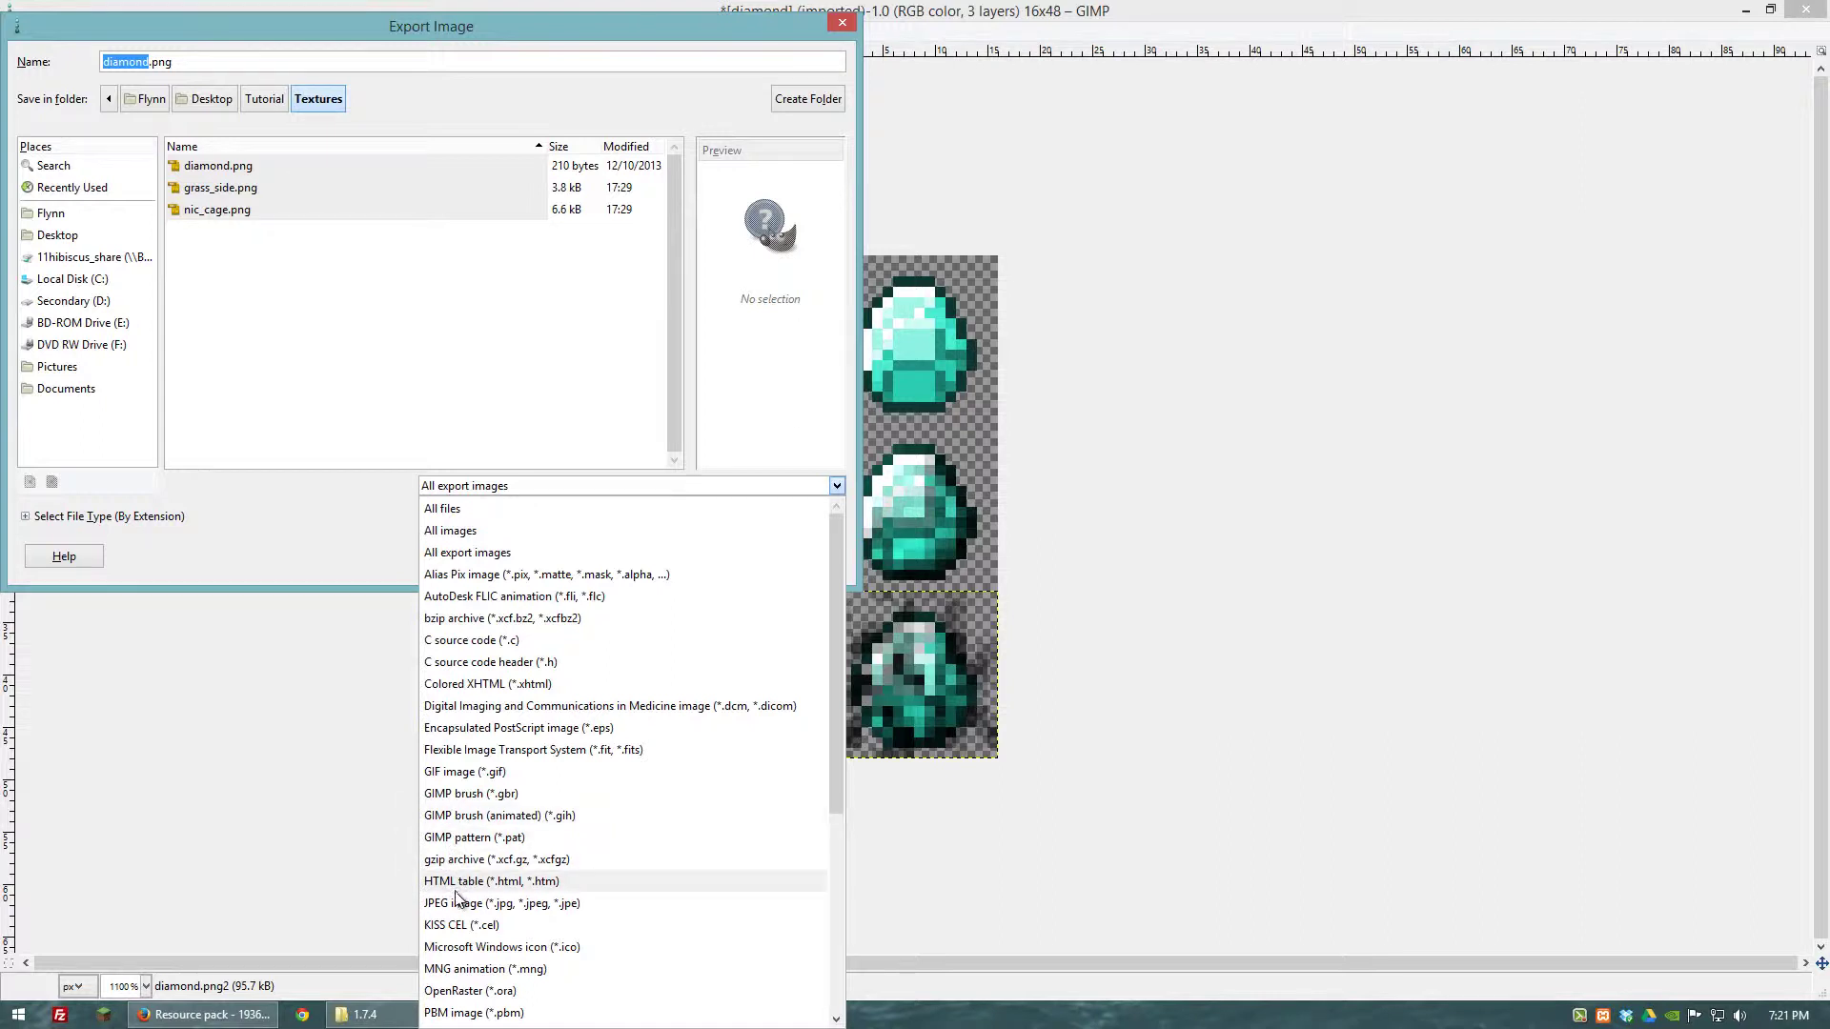
scroll(457, 898, "down", 5)
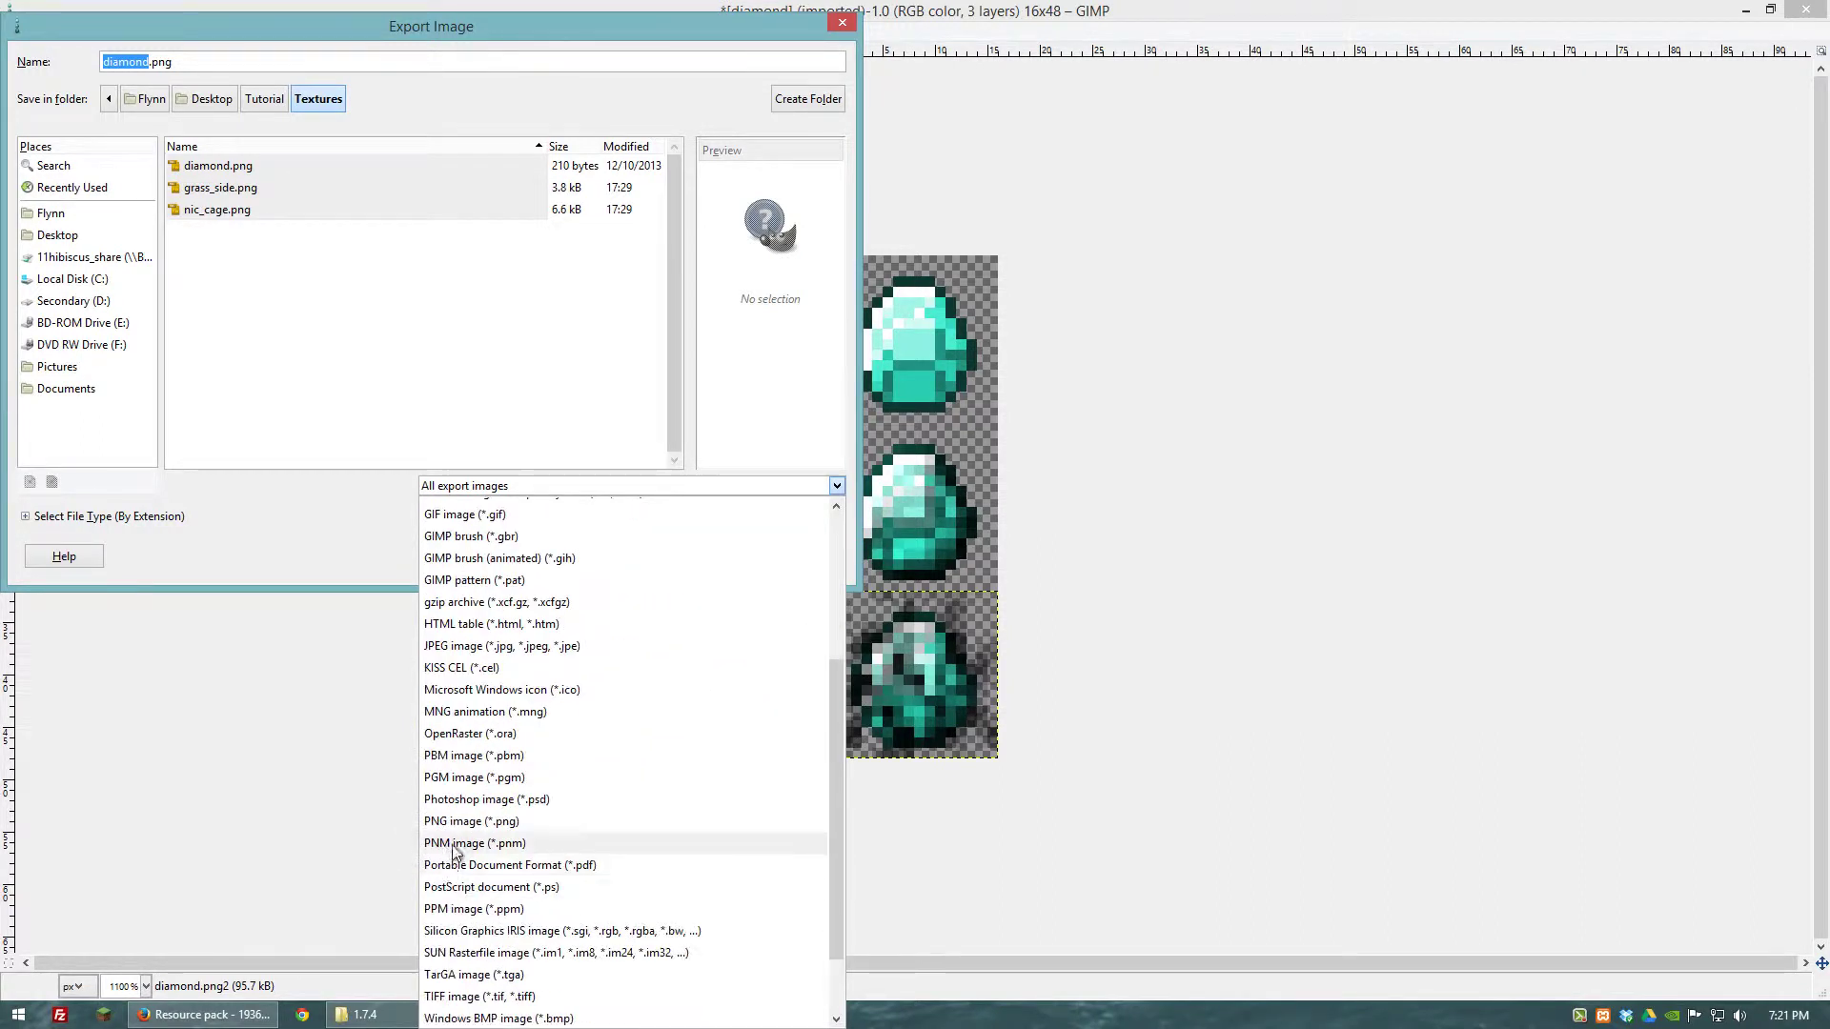
left_click(452, 821)
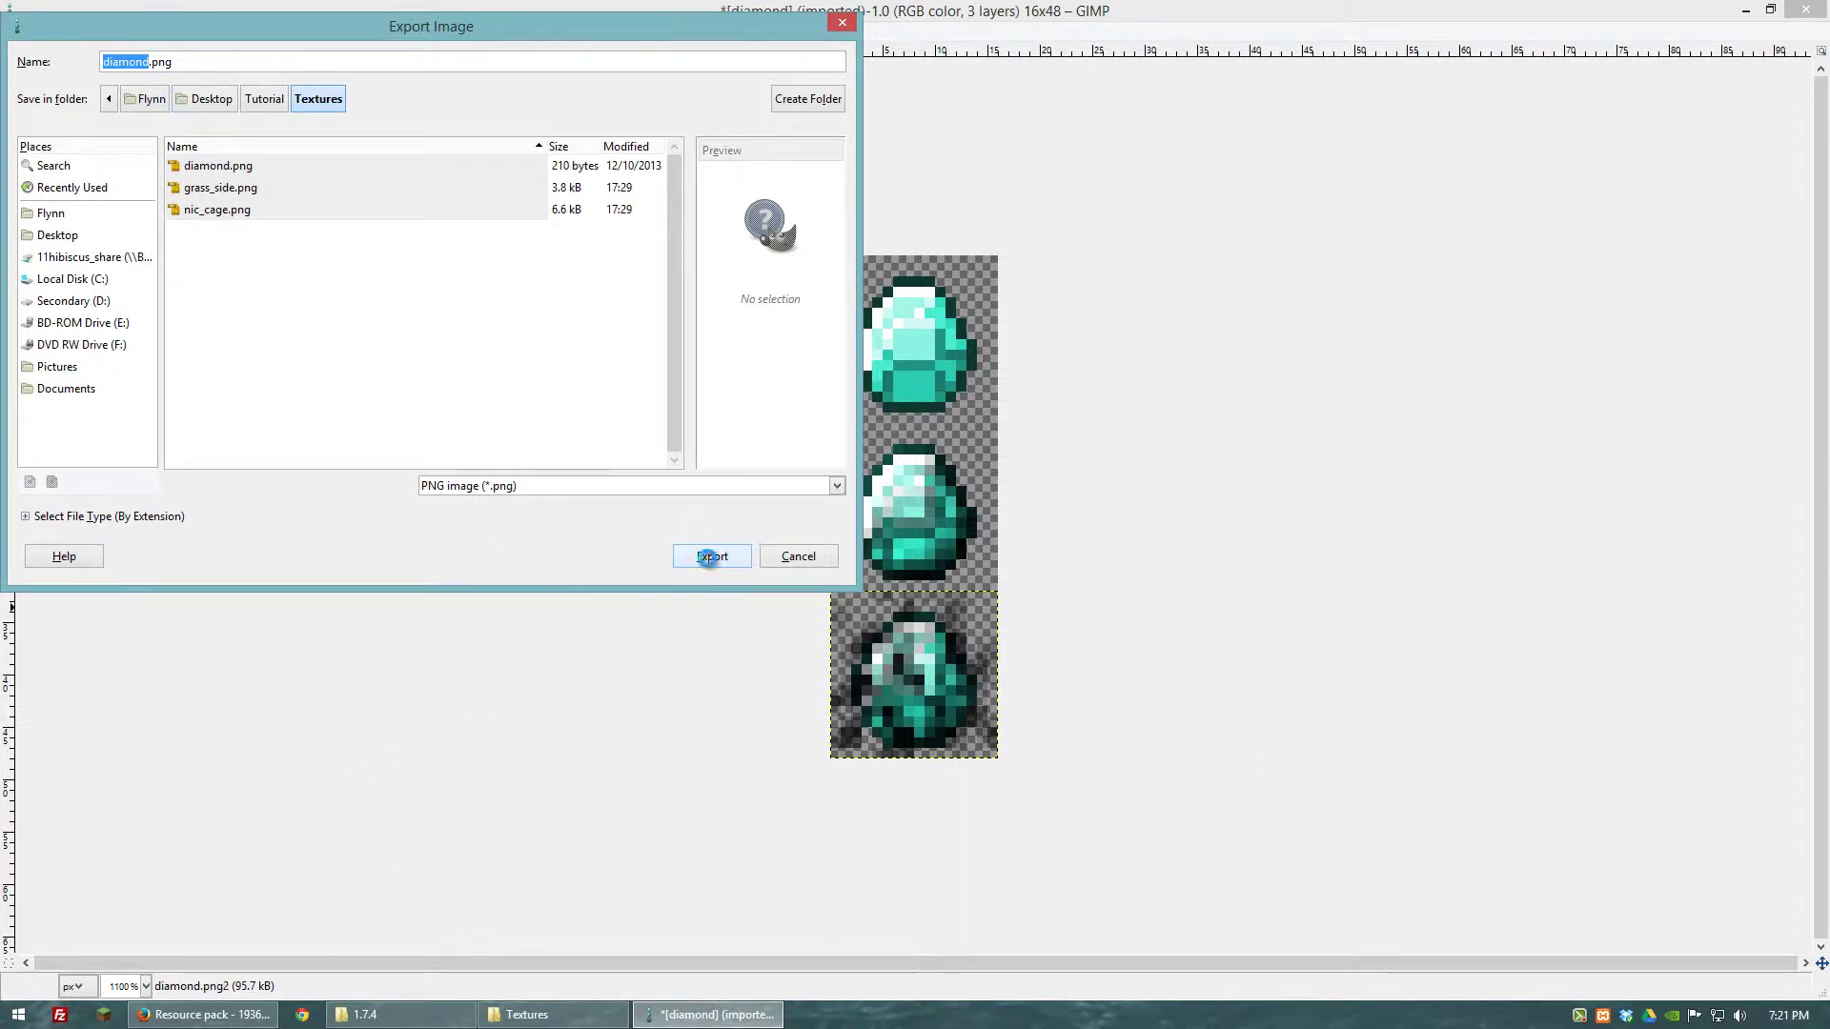
left_click(709, 559)
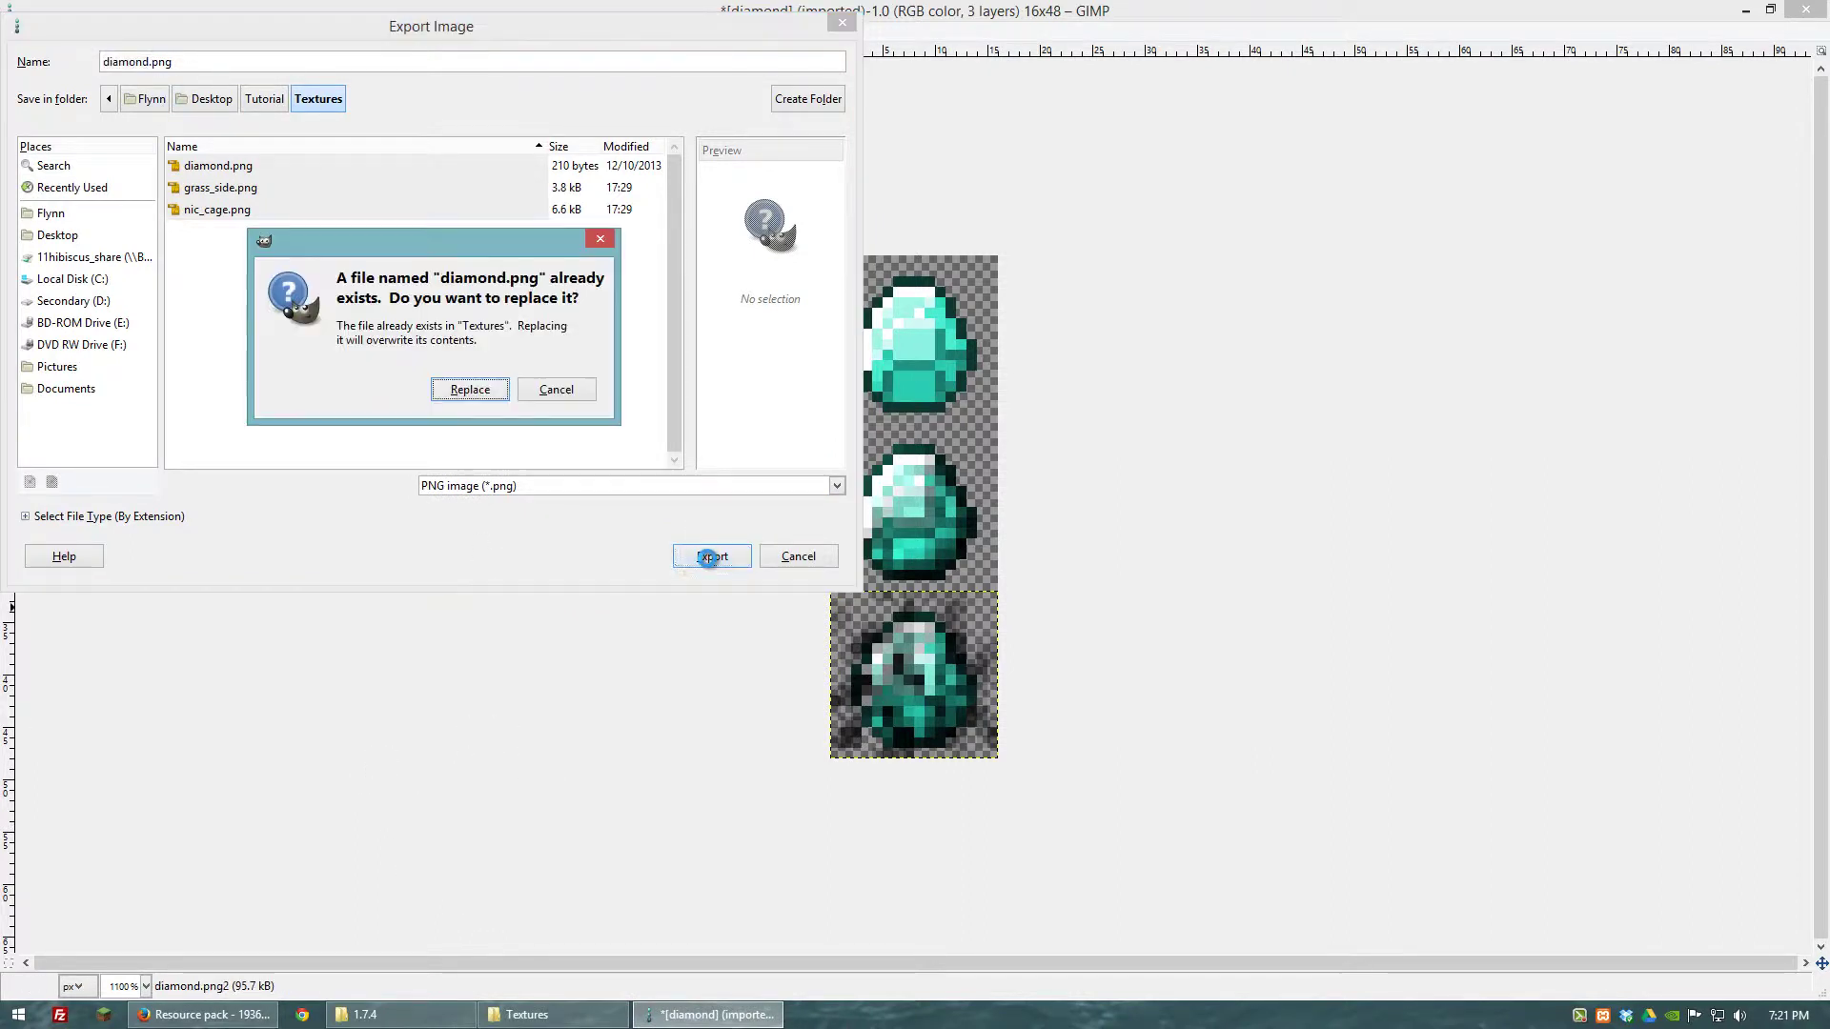
left_click(469, 390)
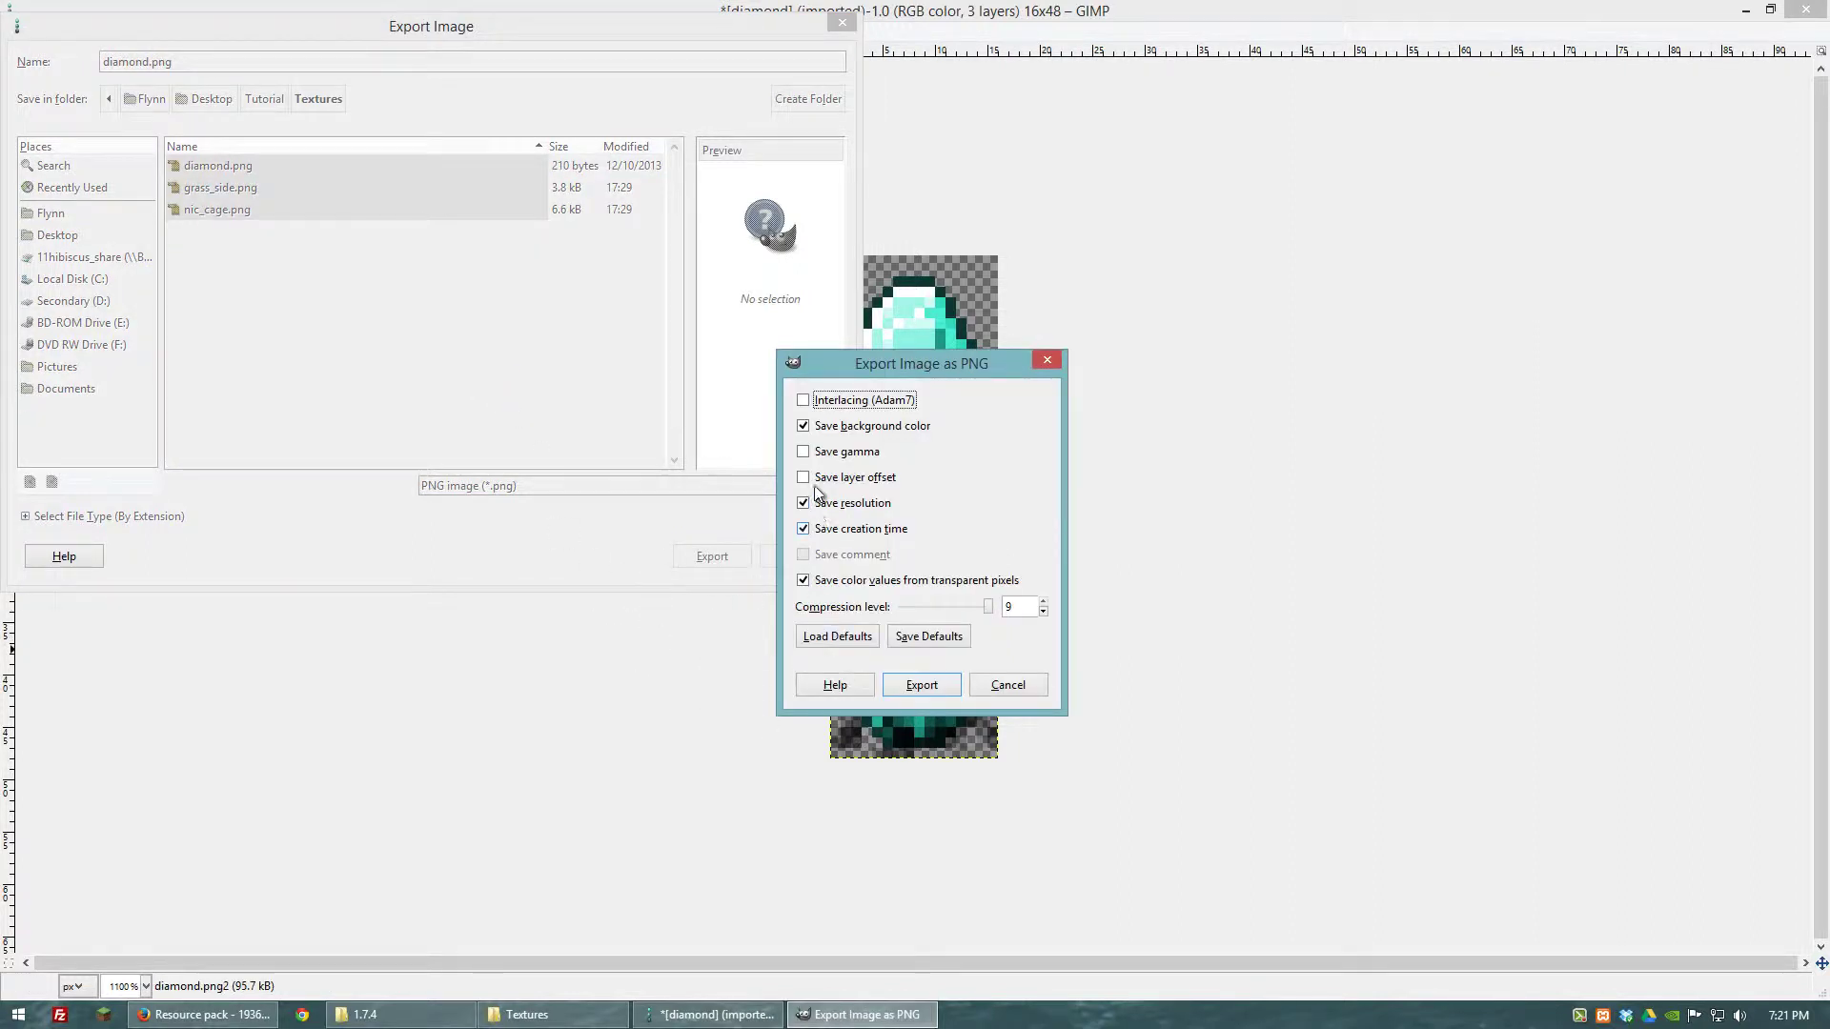
left_click(921, 684)
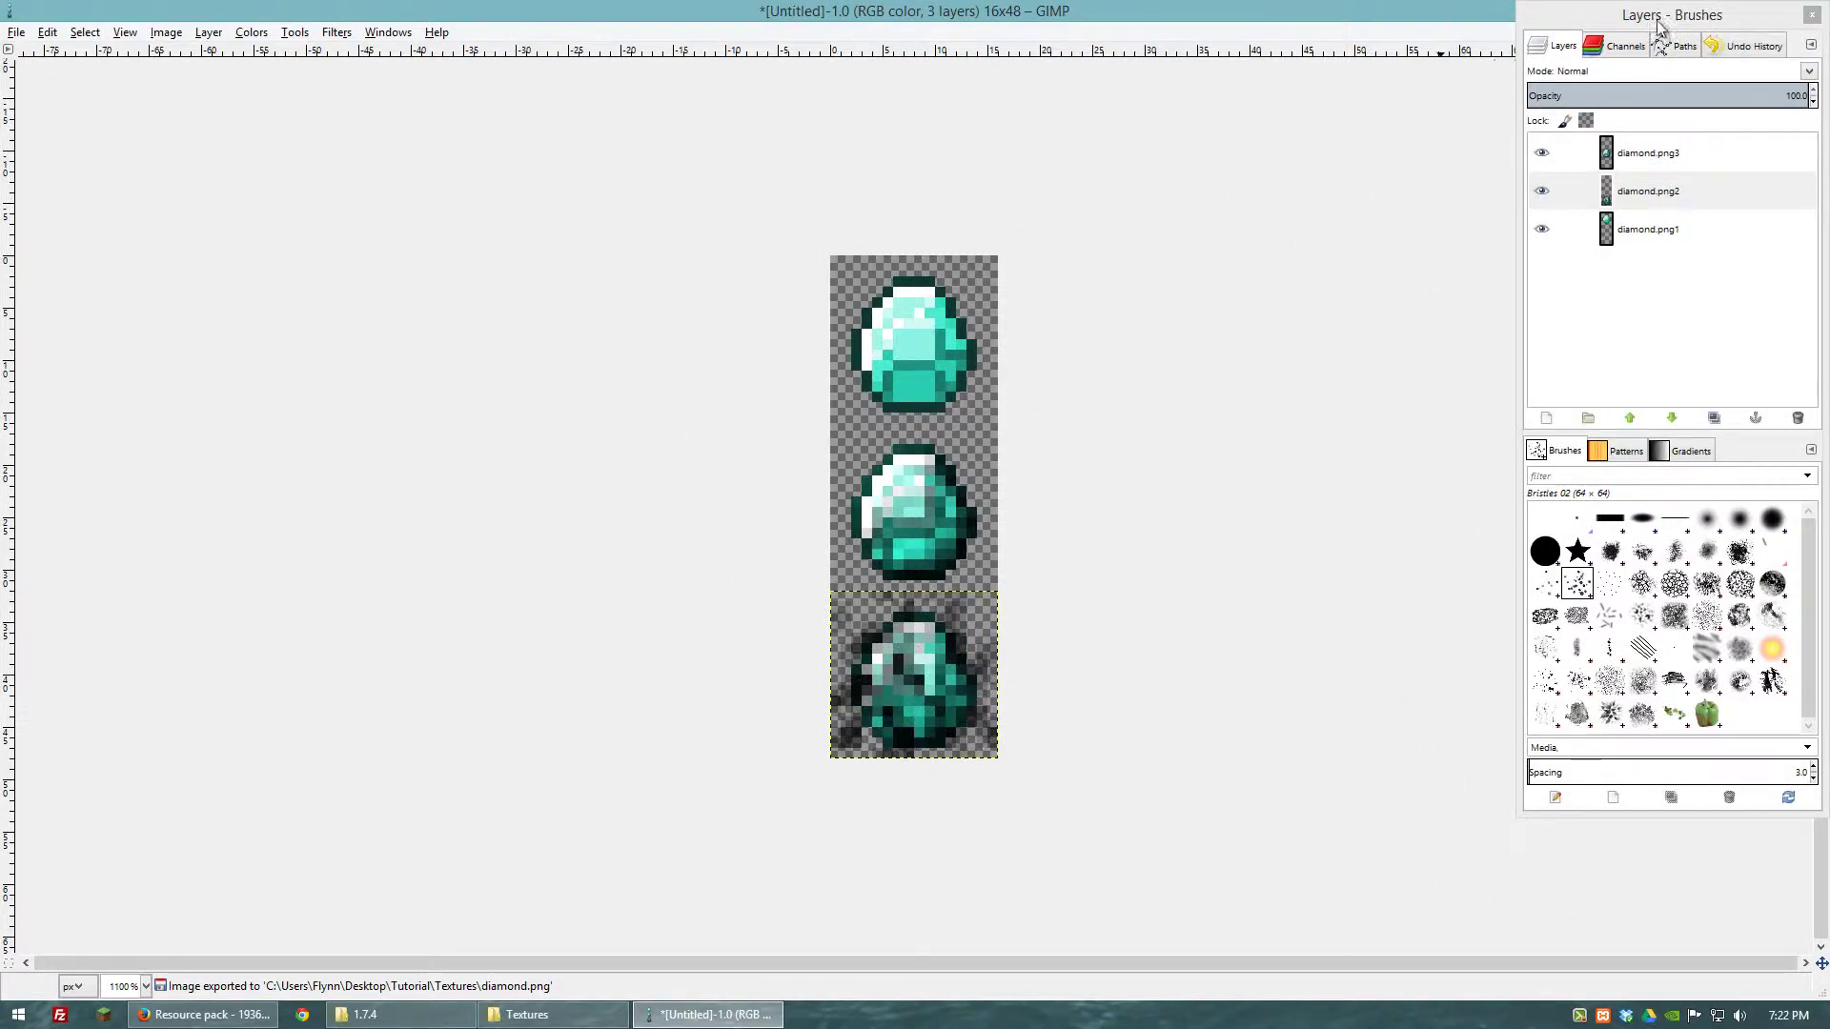
- Close the image without saving its changes and quit GIMP
left_click(1811, 14)
left_click(1810, 12)
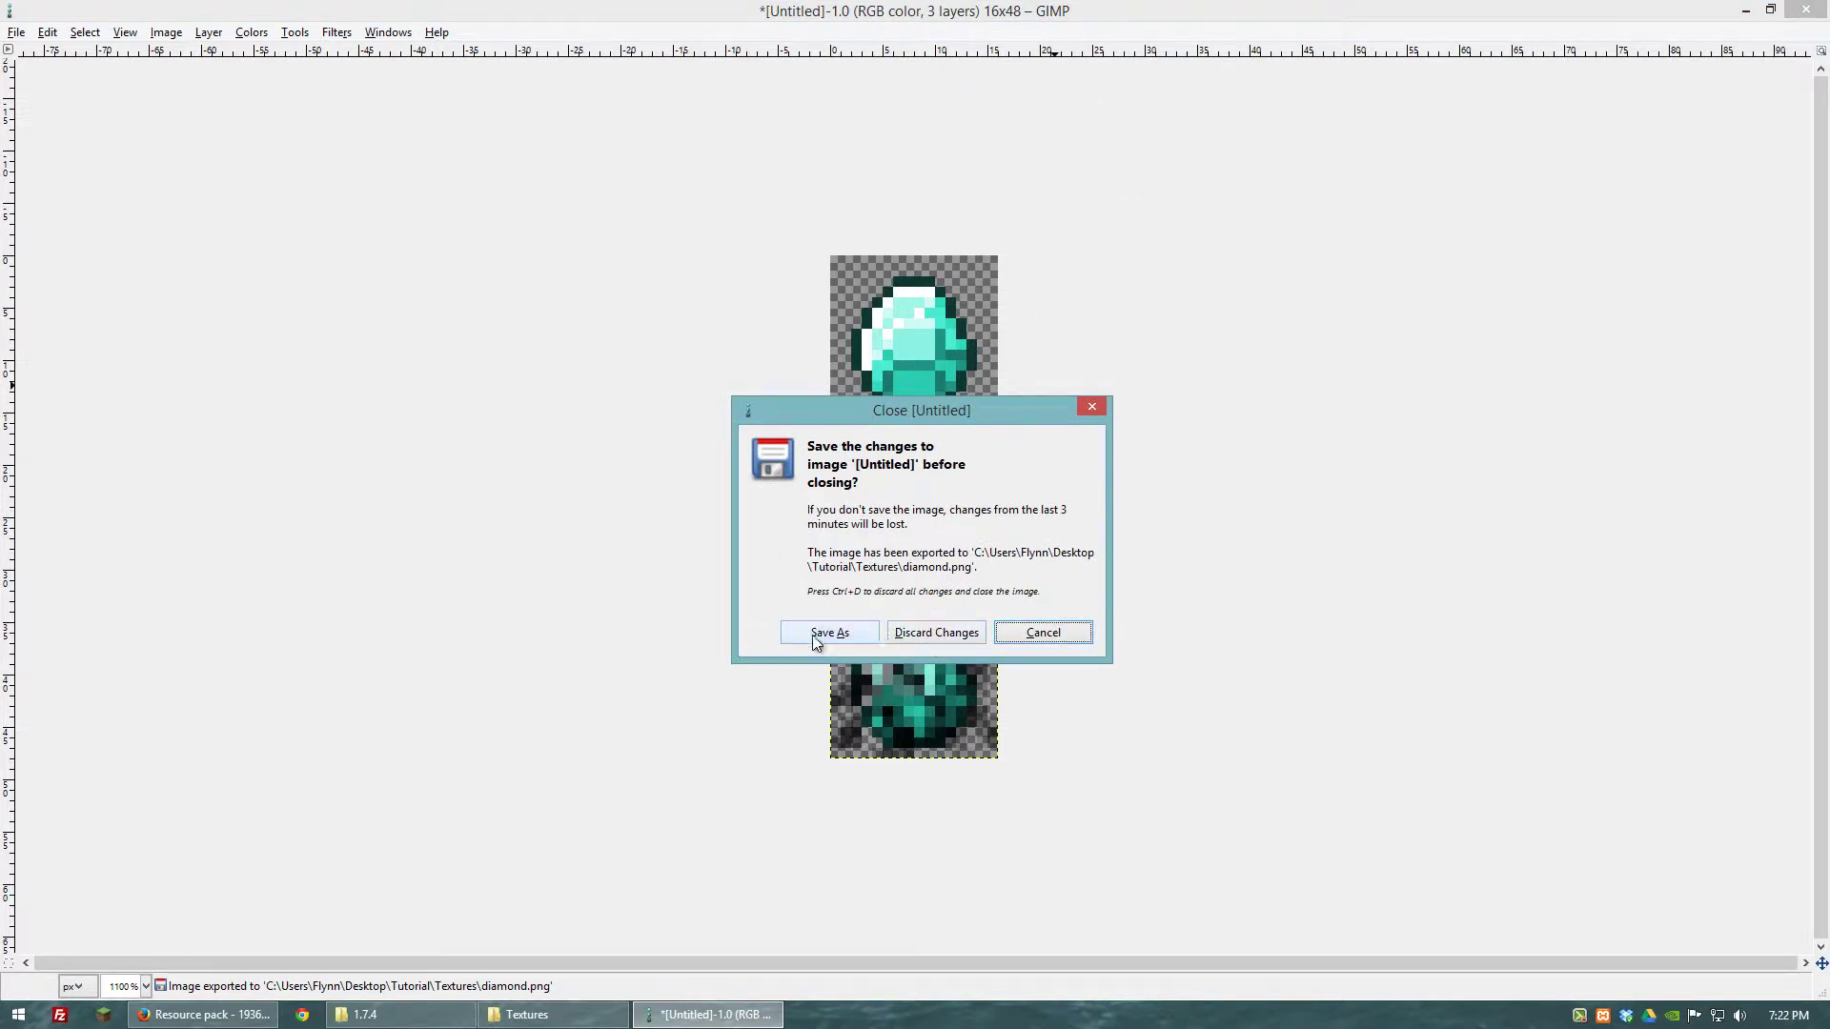
left_click(932, 635)
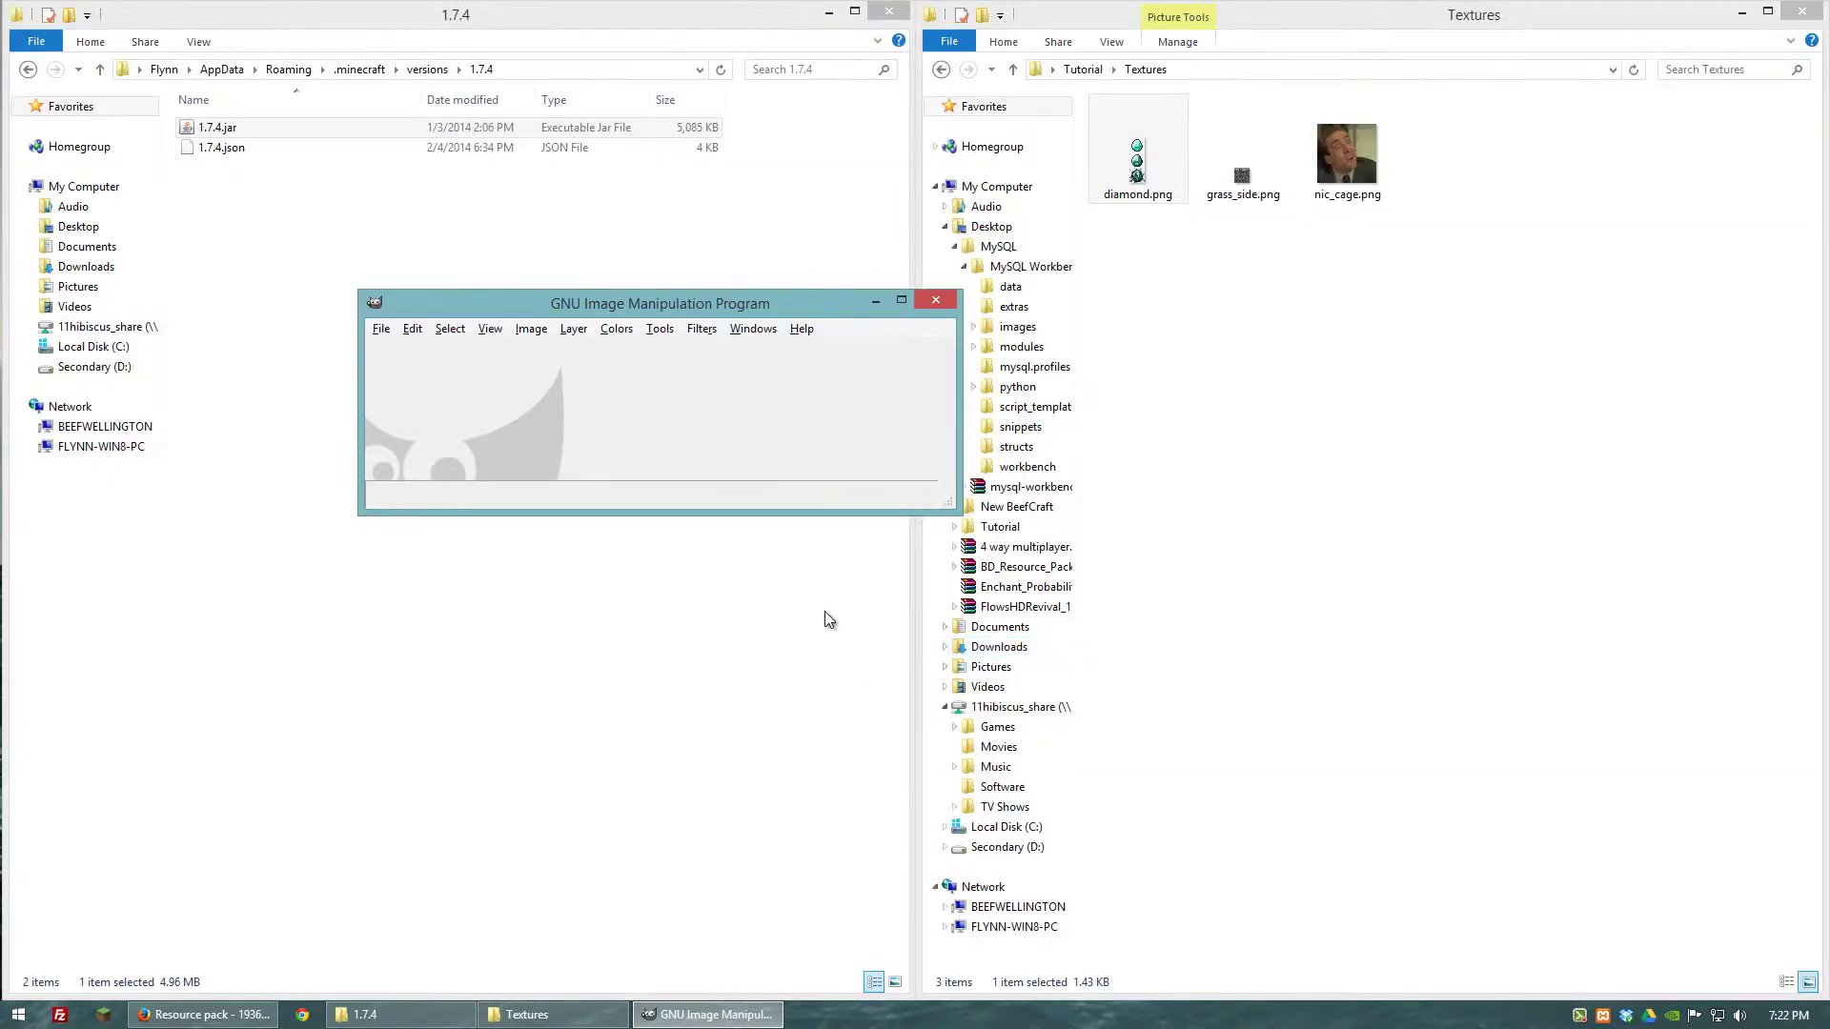
left_click(935, 300)
- Check the exported diamond.png in Windows Photo Viewer and close the viewer
left_click(1140, 168)
double_click(1137, 170)
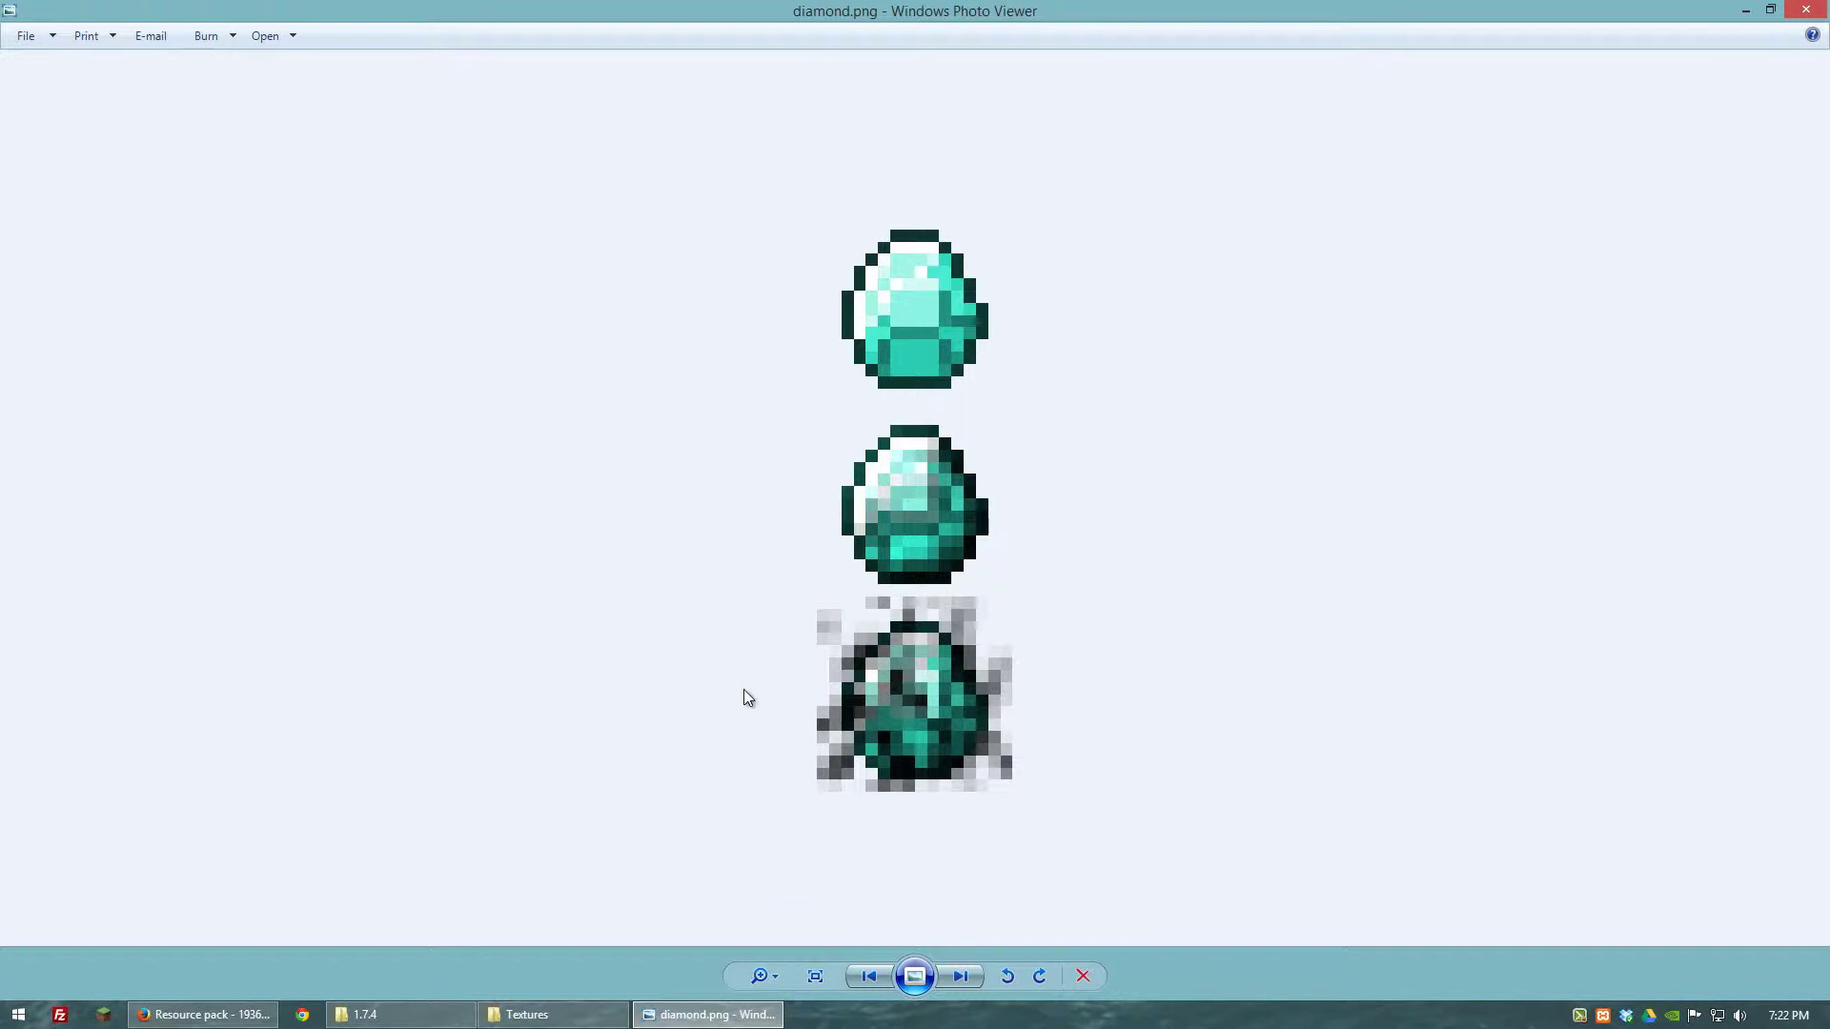
left_click(1806, 9)
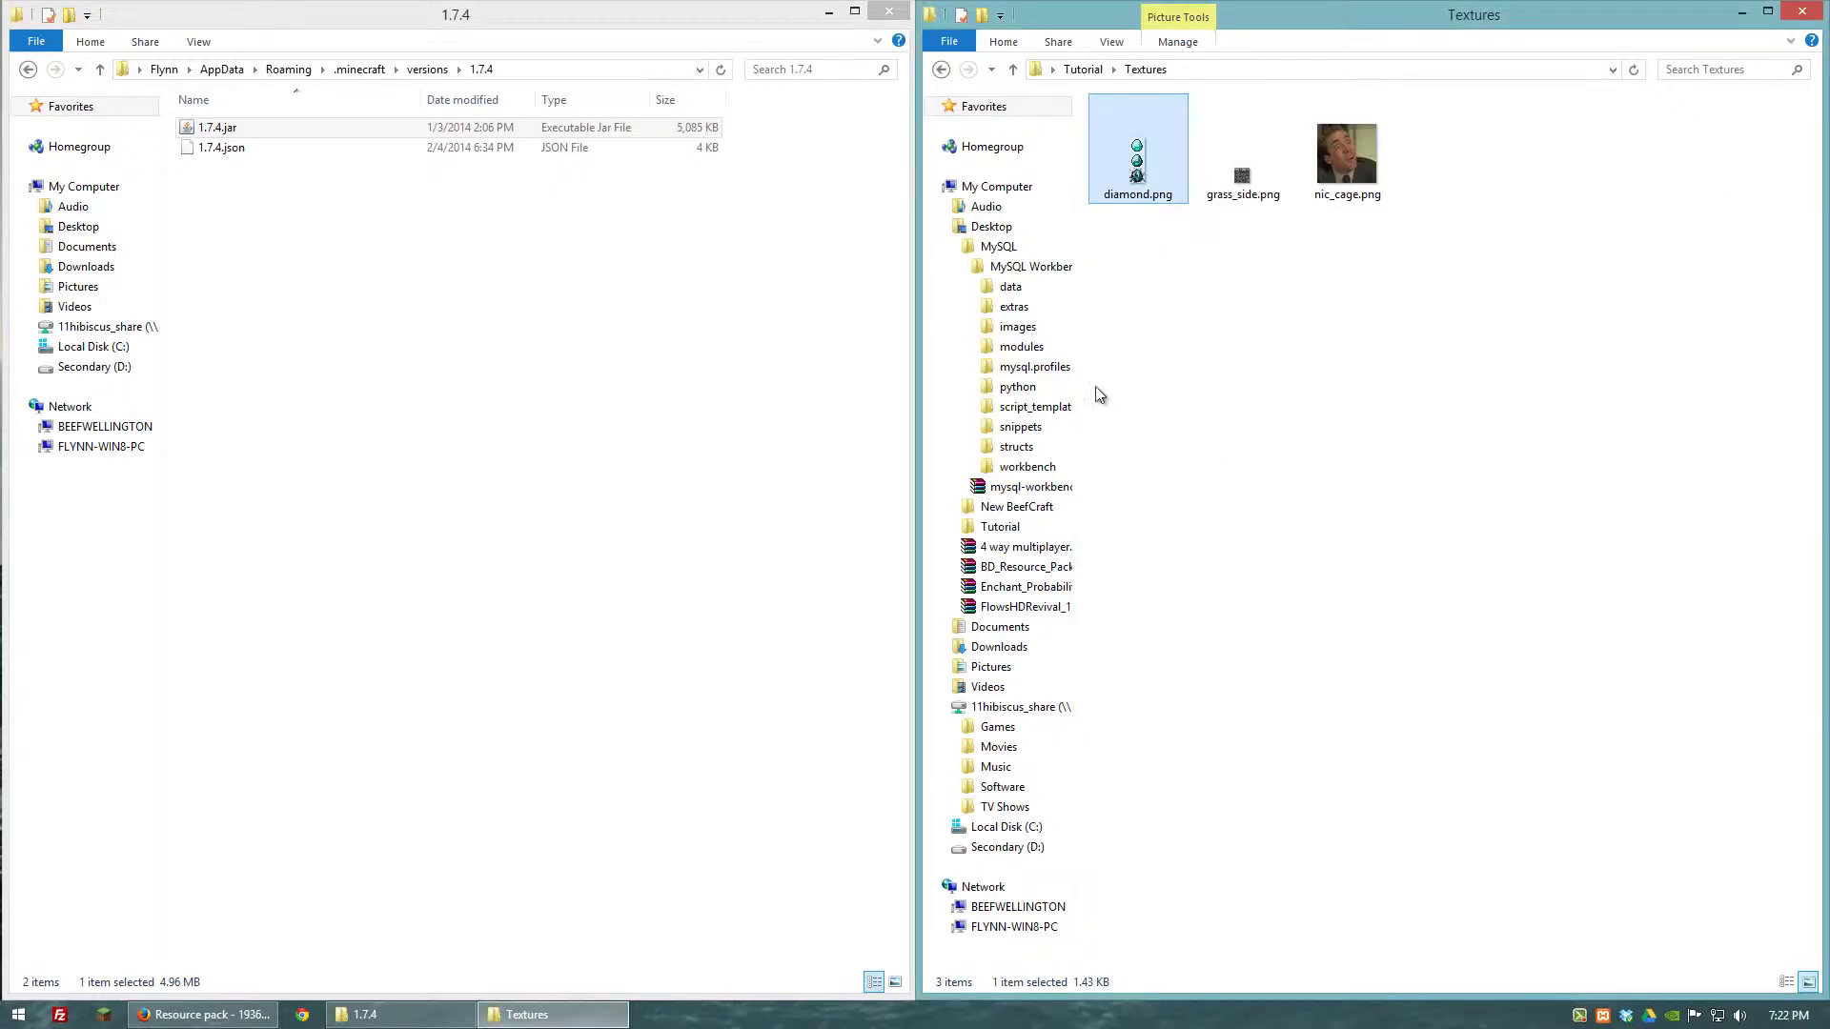
- Copy diamond.png from the Textures folder and go to Tutorial\Resource_Pack\assets\minecraft\textures\items
right_click(1137, 158)
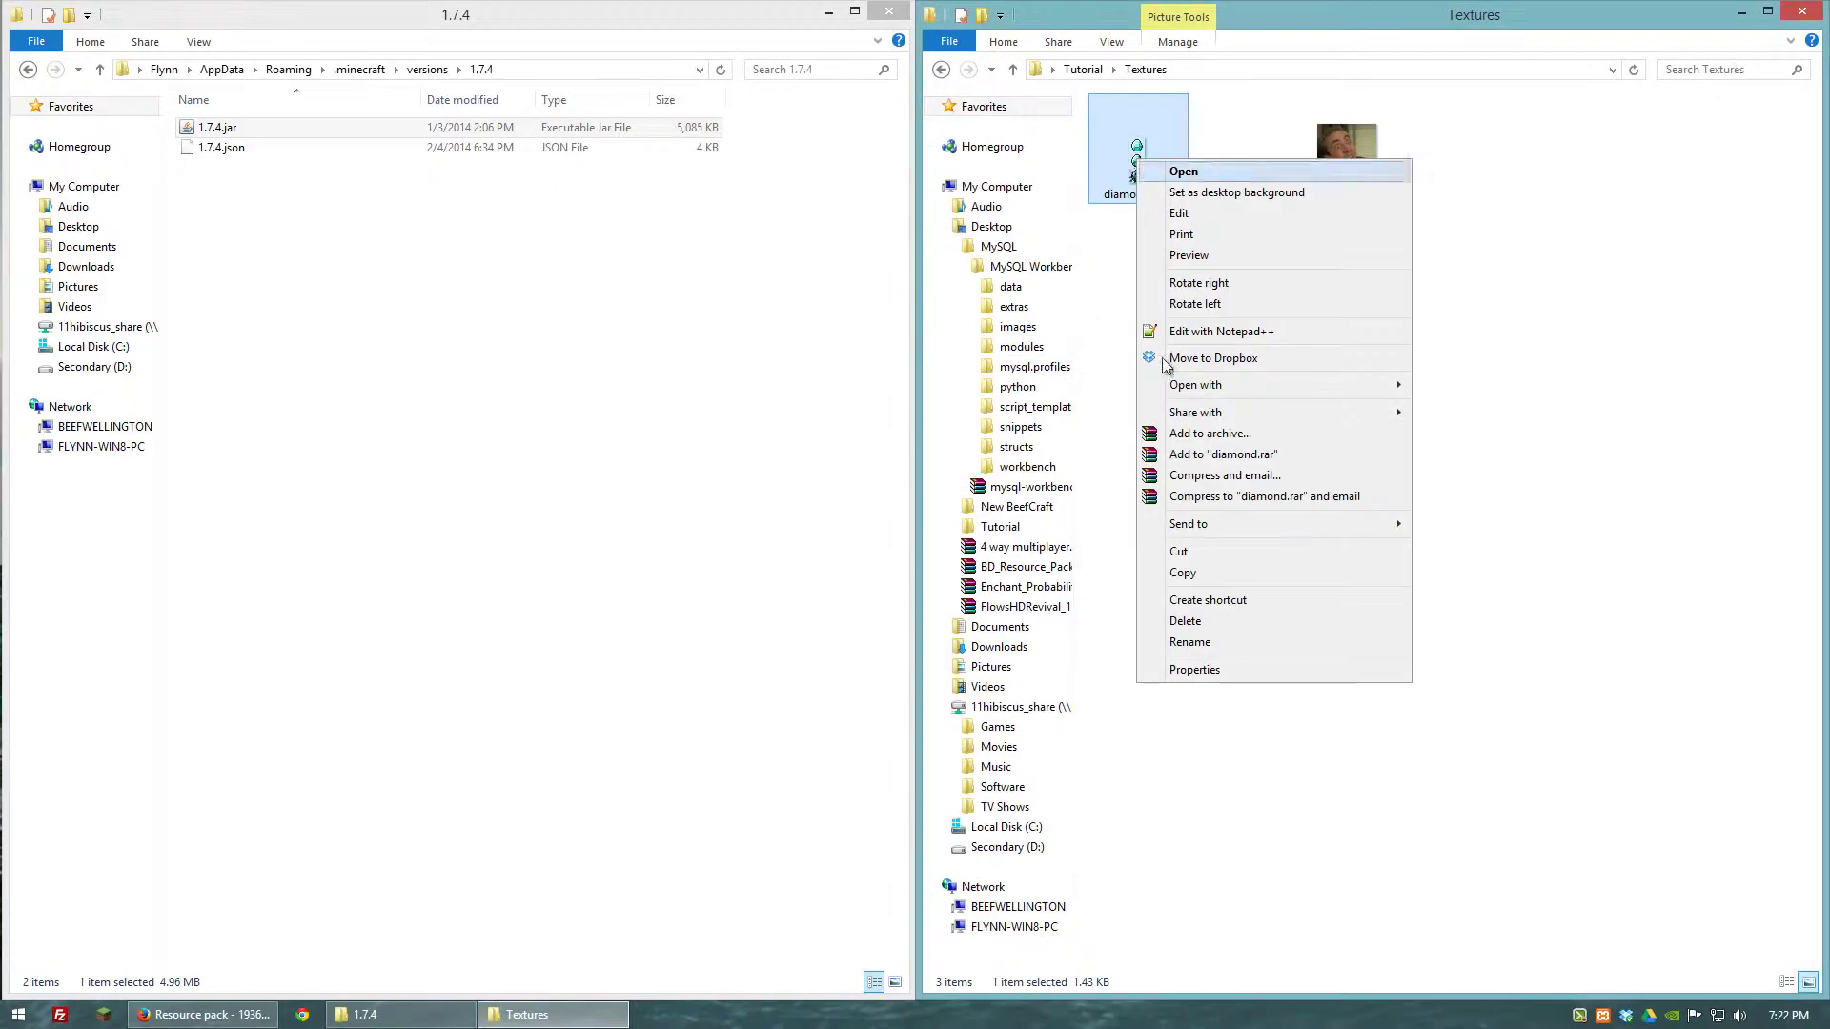
left_click(1177, 574)
left_click(1082, 68)
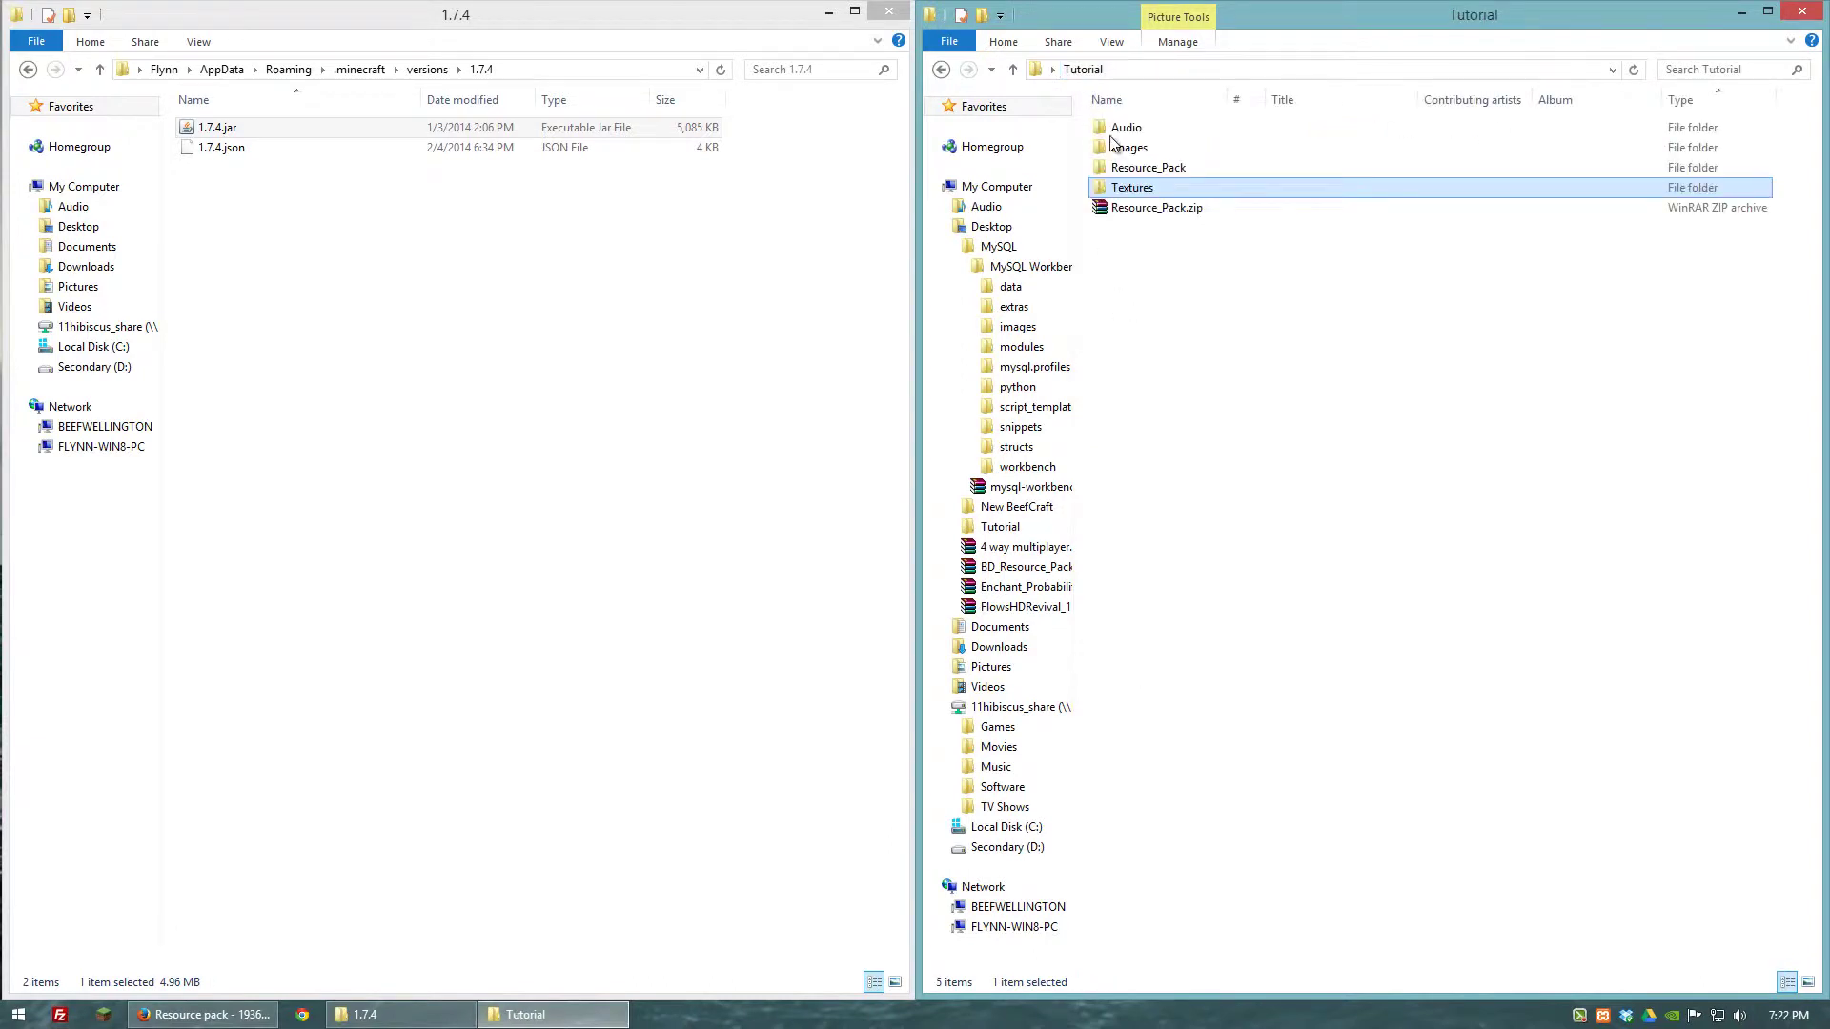
double_click(1134, 168)
double_click(1125, 128)
double_click(1124, 130)
double_click(1125, 129)
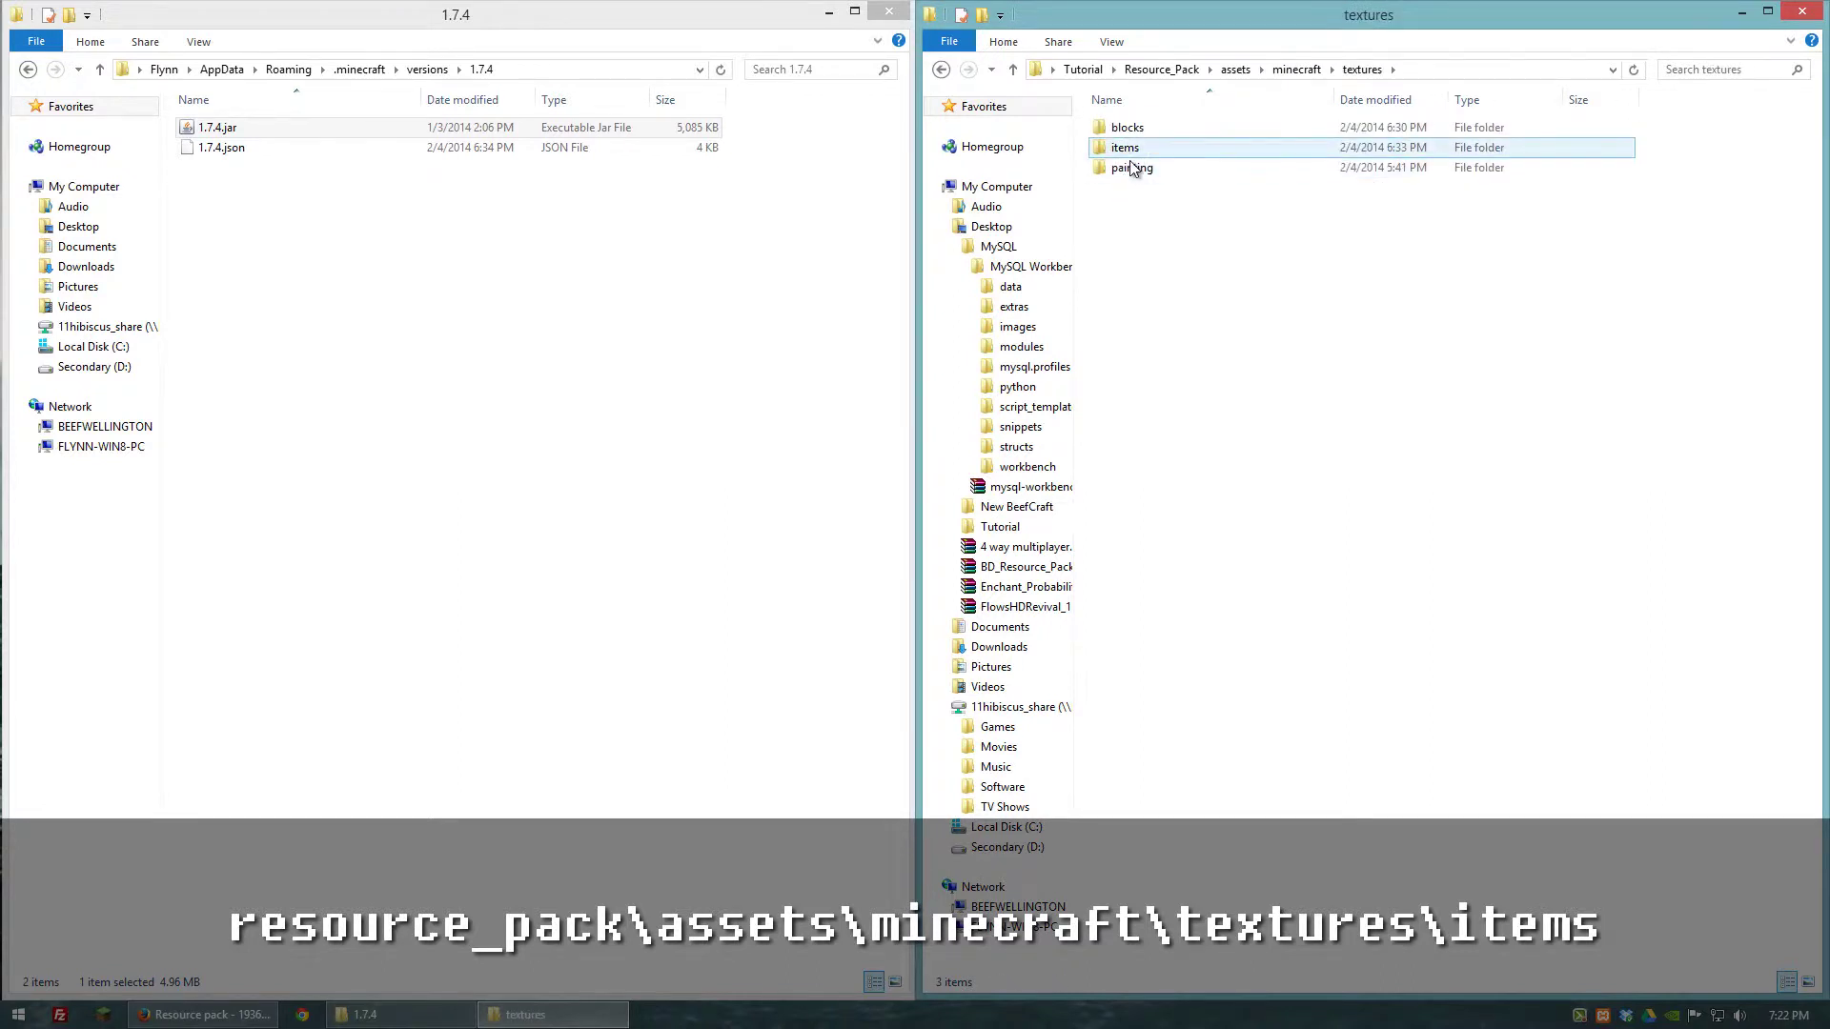
double_click(1125, 150)
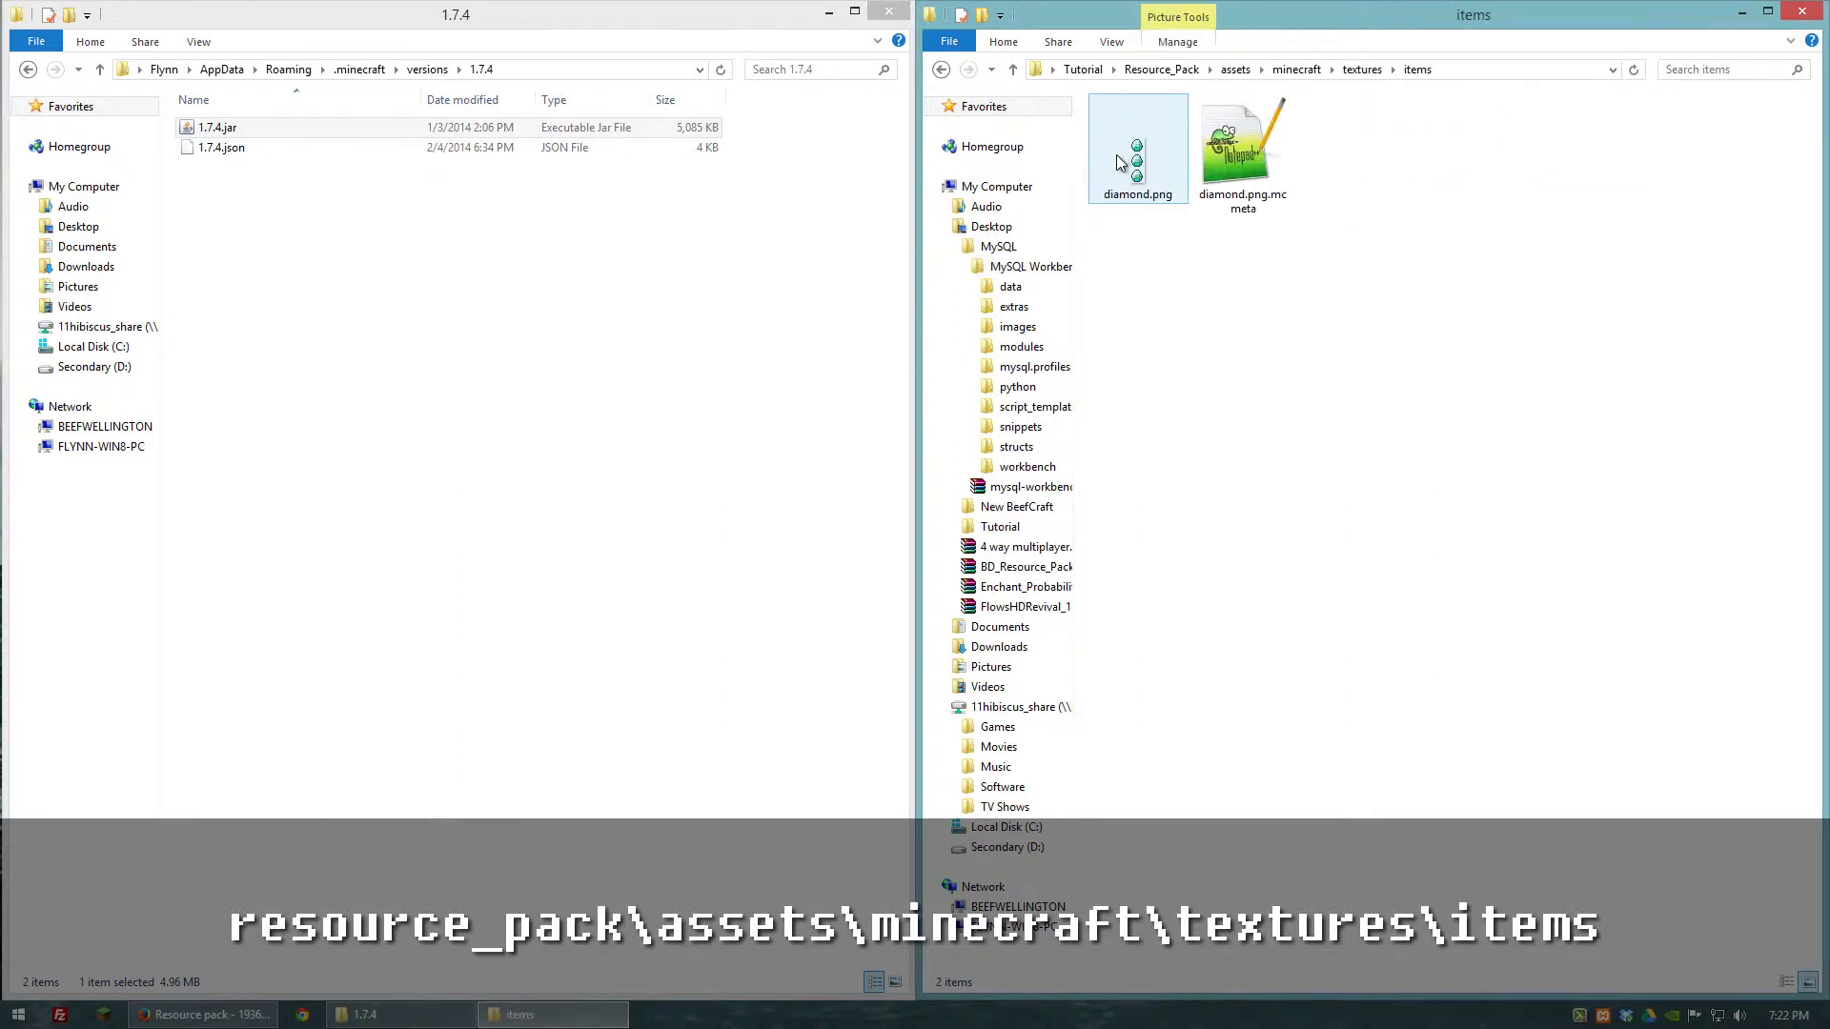
- Replace the old diamond.png in the items folder by deleting it and pasting the copied texture
left_click(1134, 194)
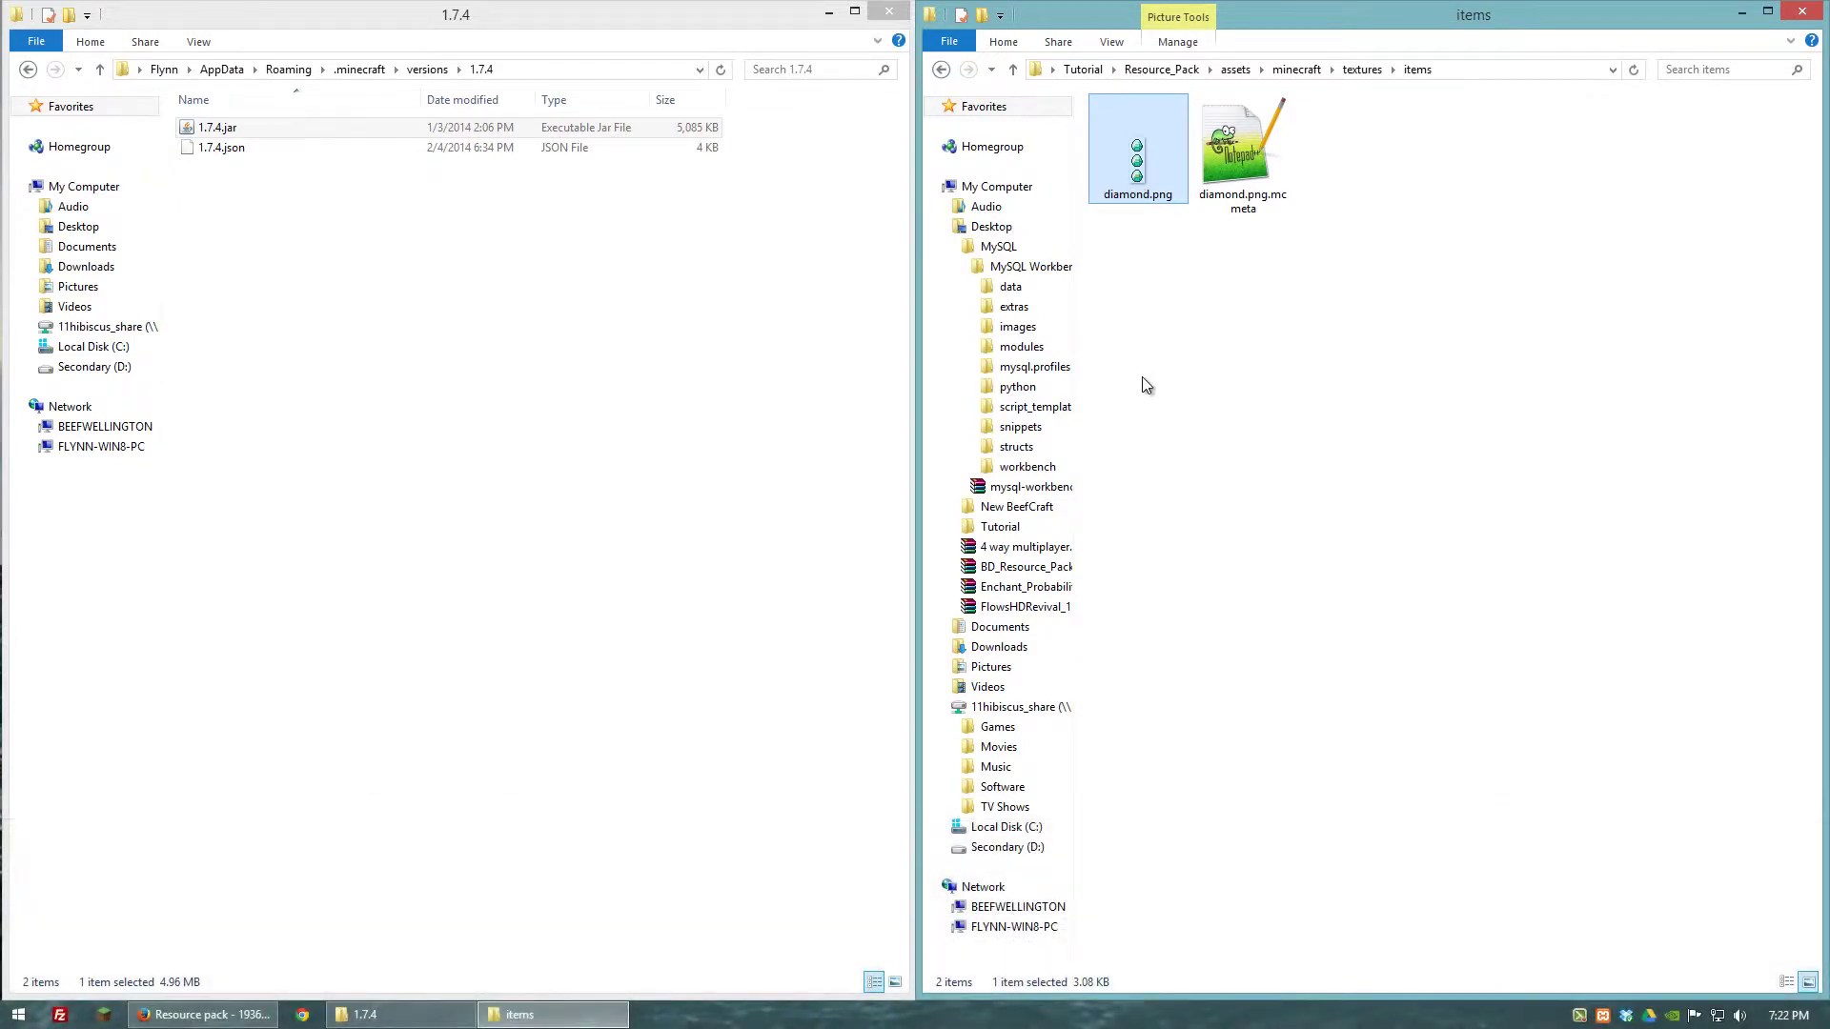
key("Delete")
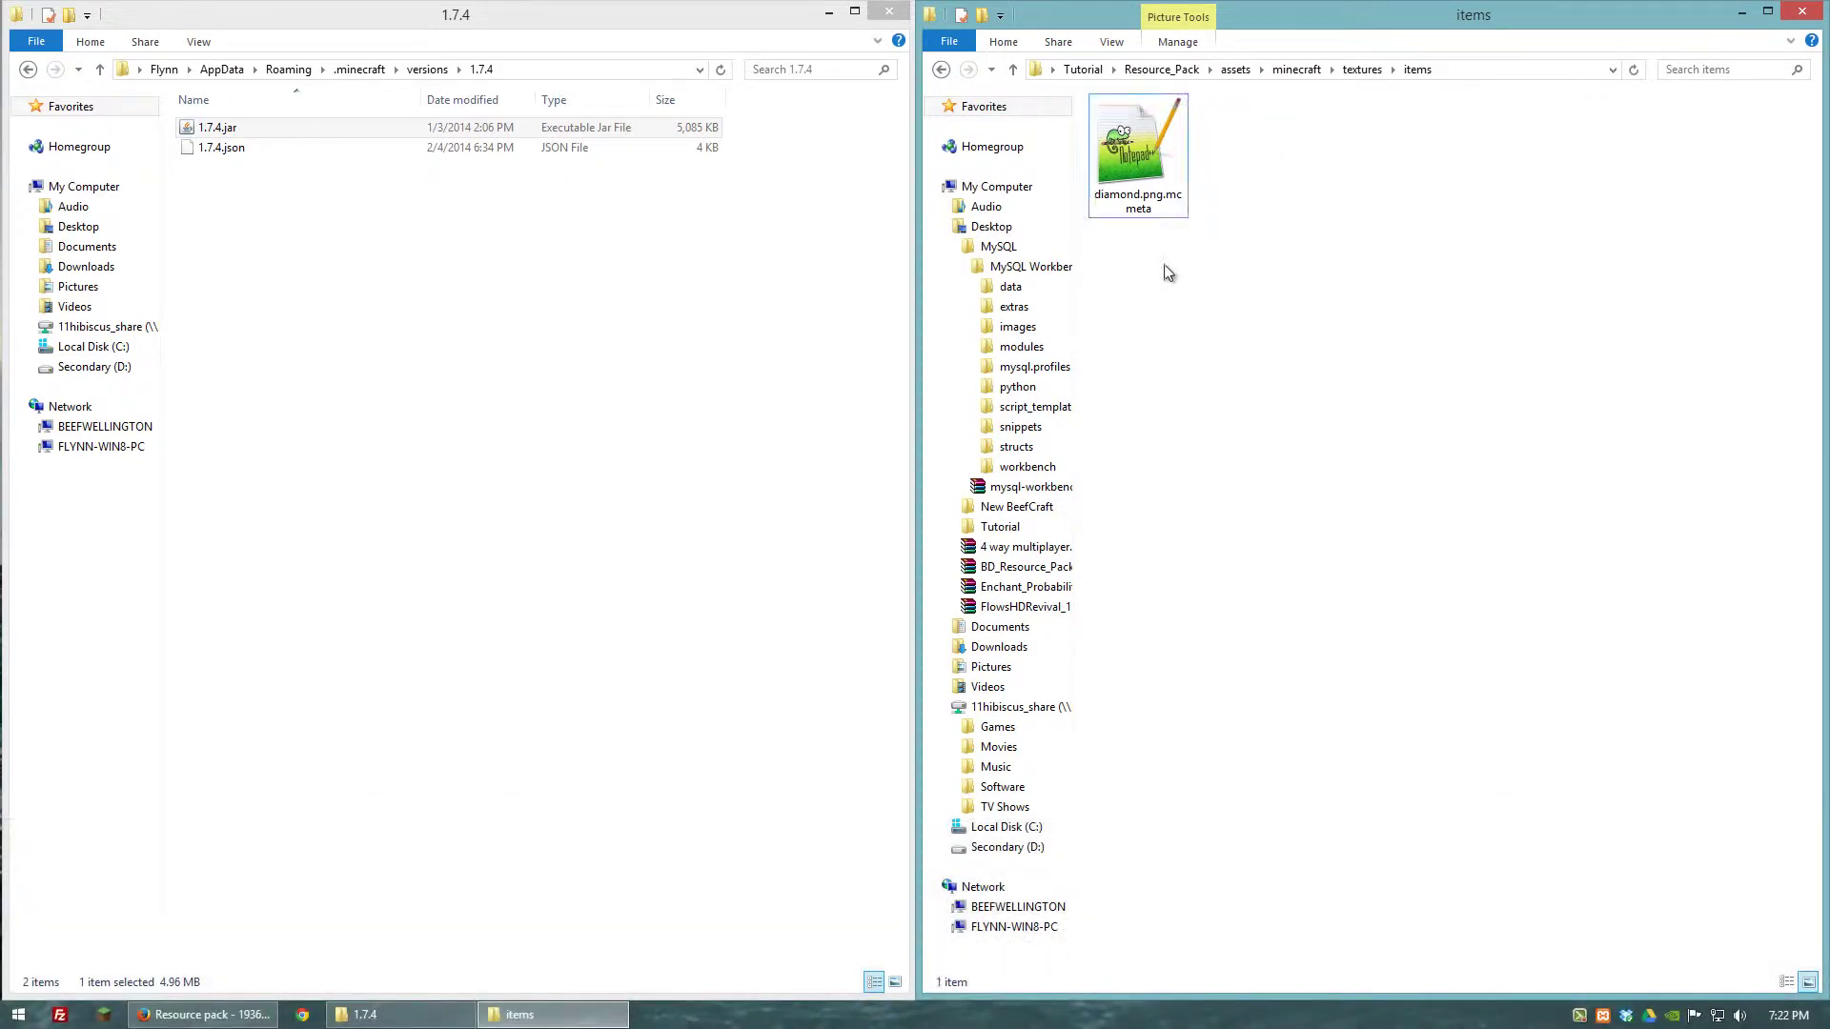
right_click(1179, 294)
left_click(1224, 412)
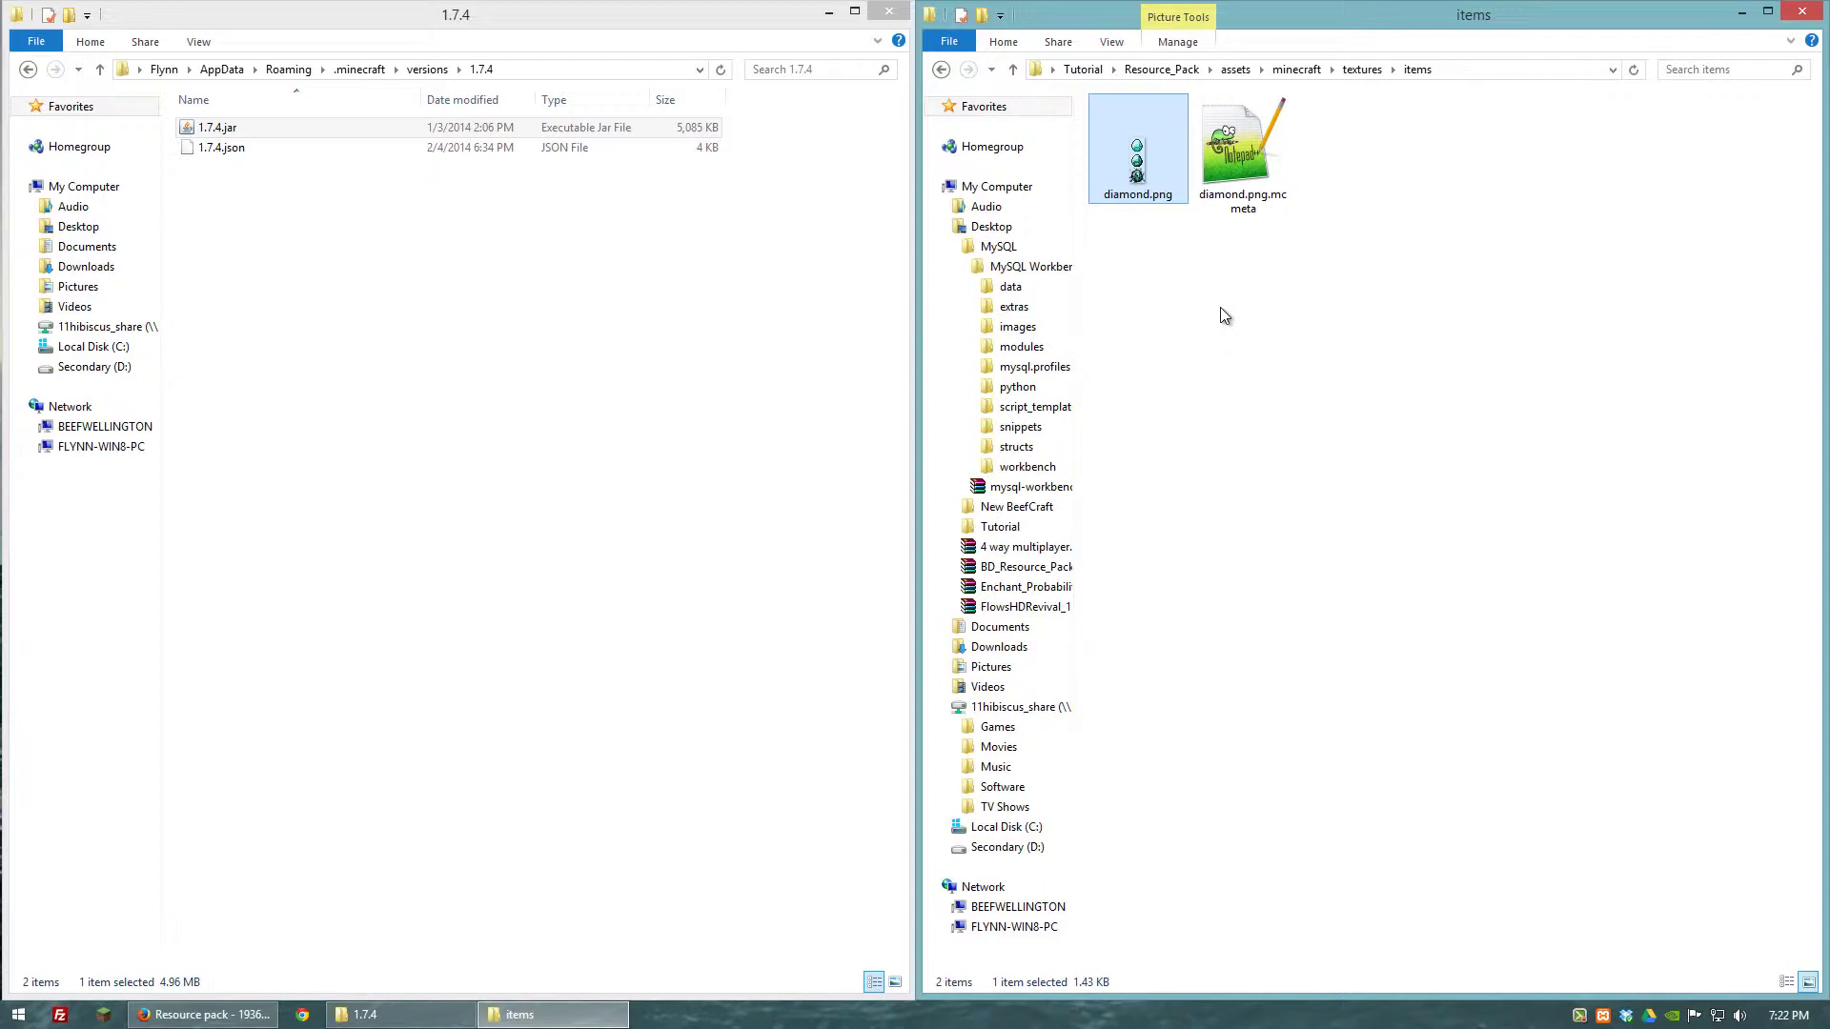
- Create a new text document in the items folder and delete it again
left_click(1244, 143)
right_click(1335, 236)
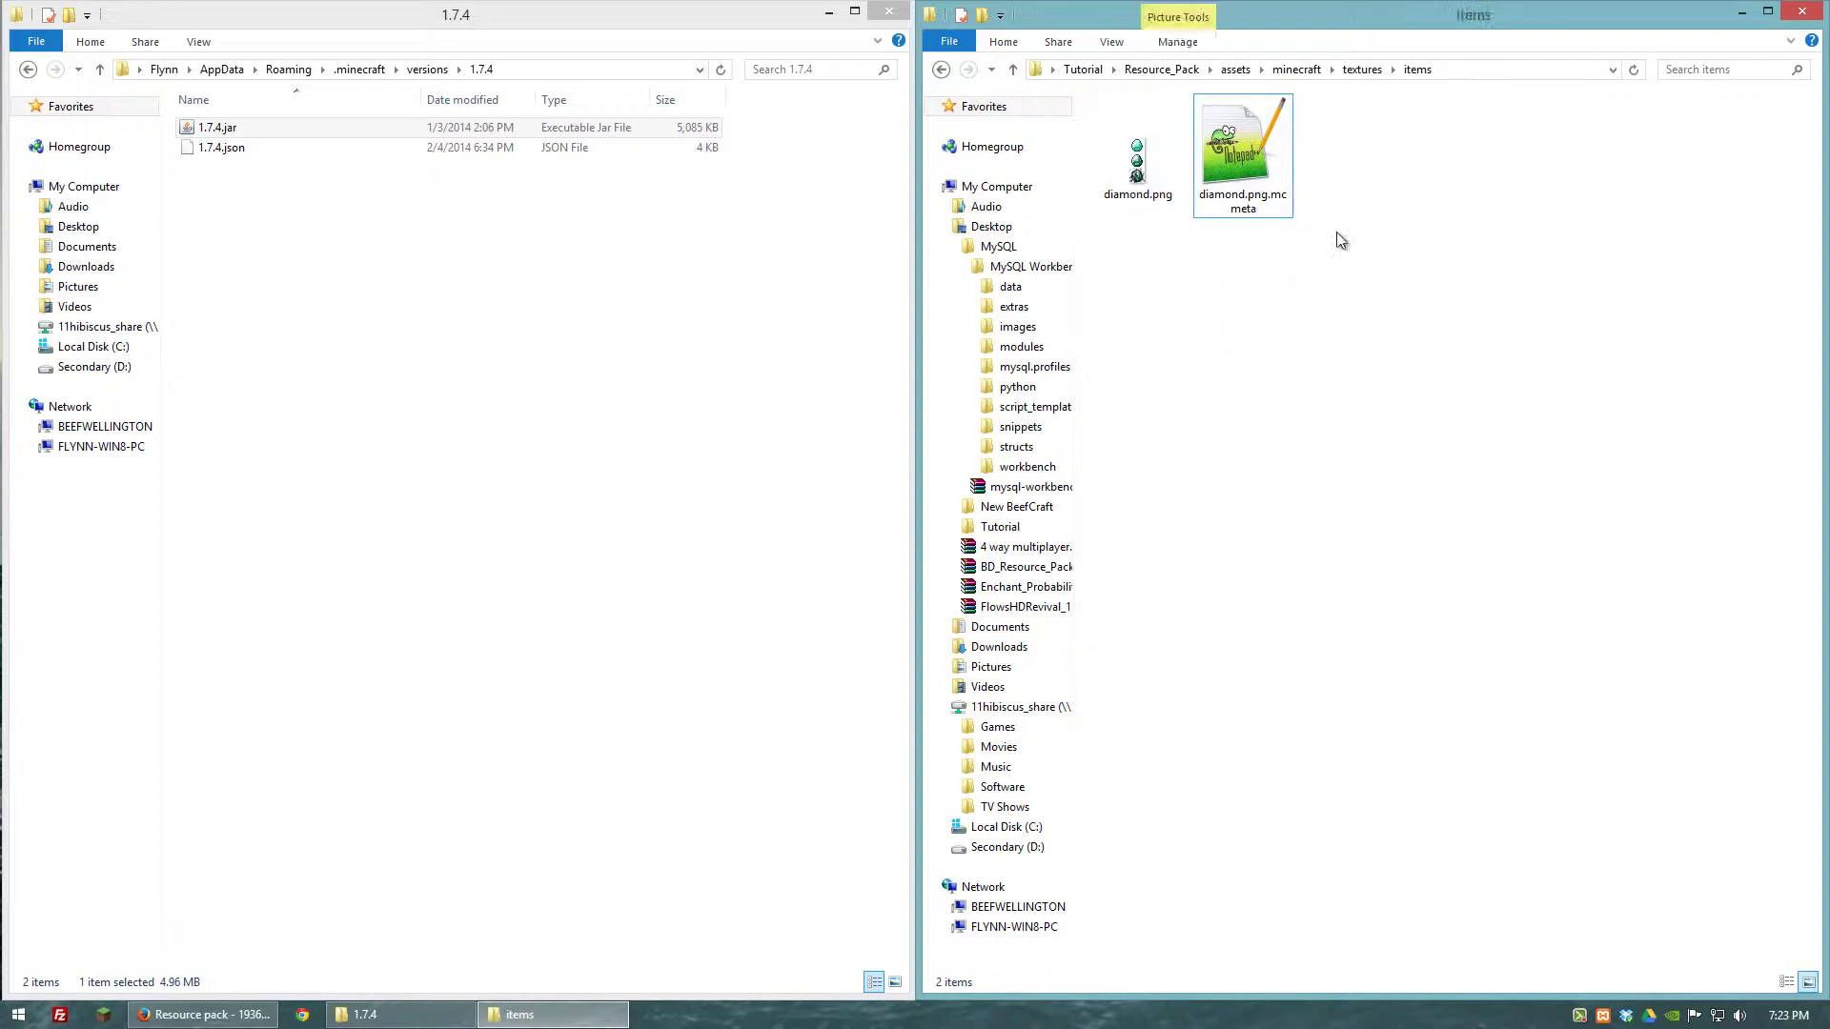
mouse_move(1443, 494)
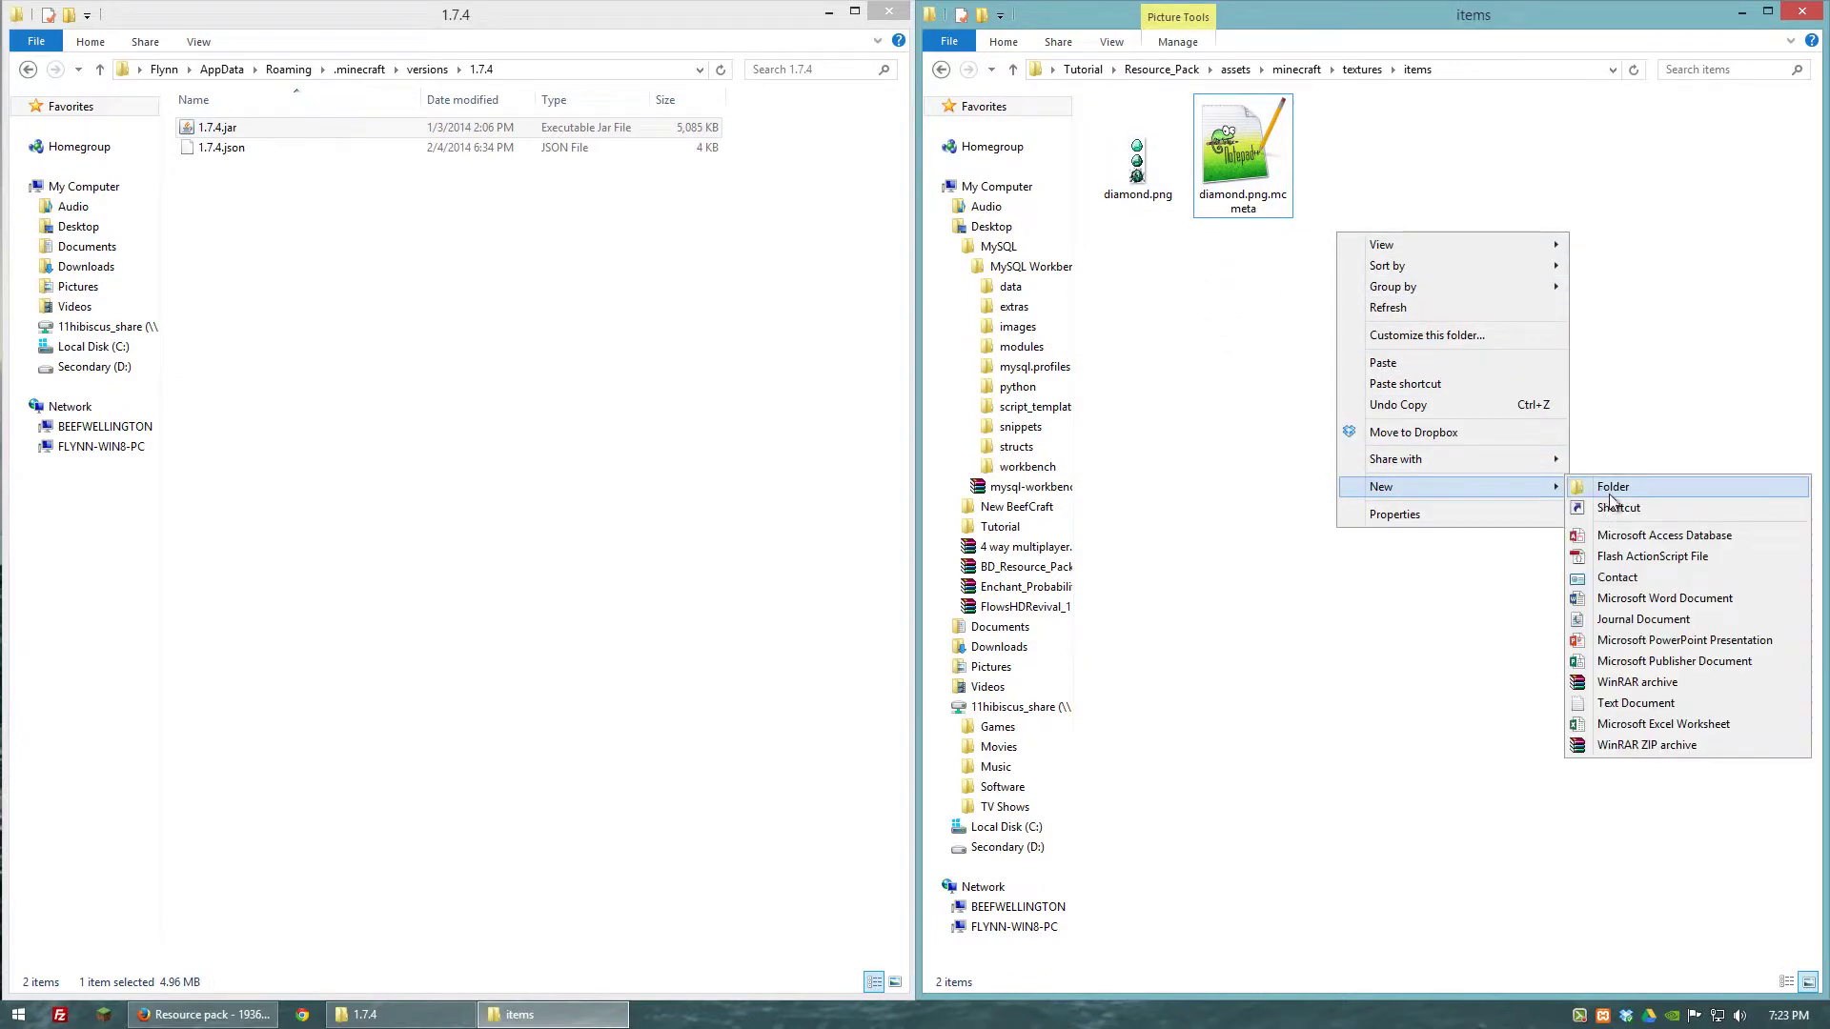
left_click(1610, 703)
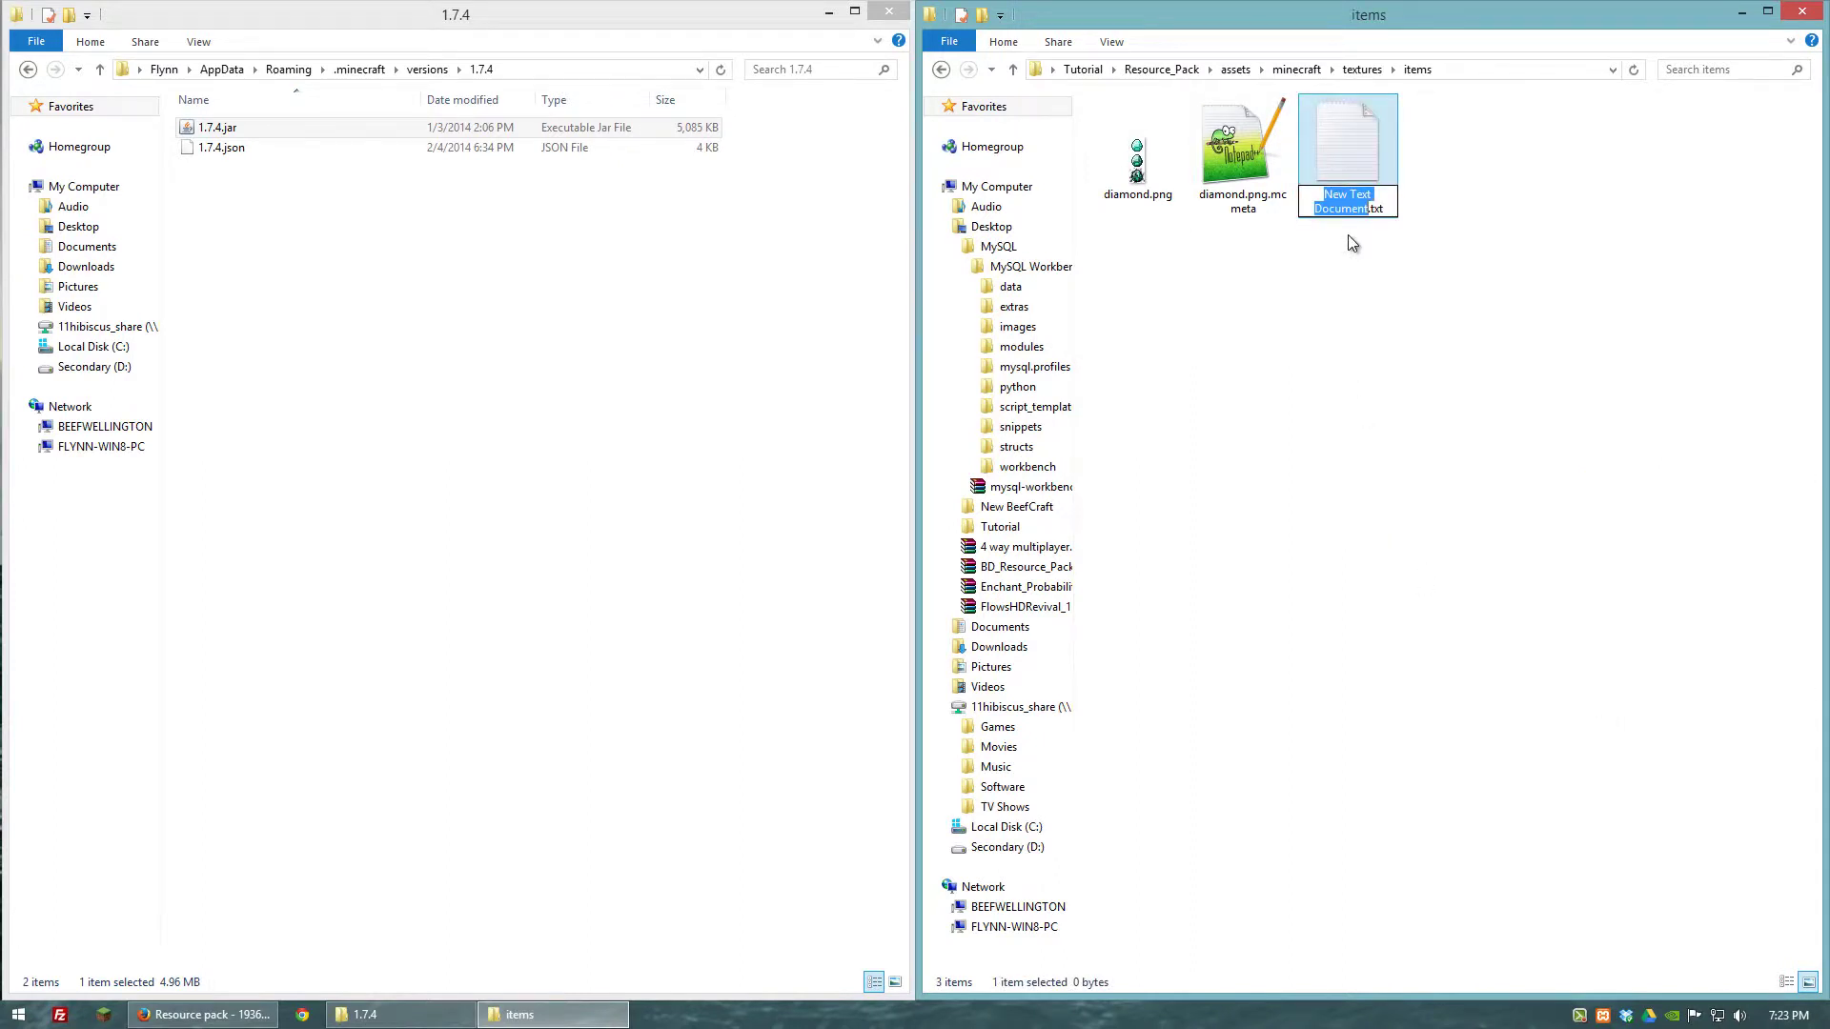
left_click(1338, 158)
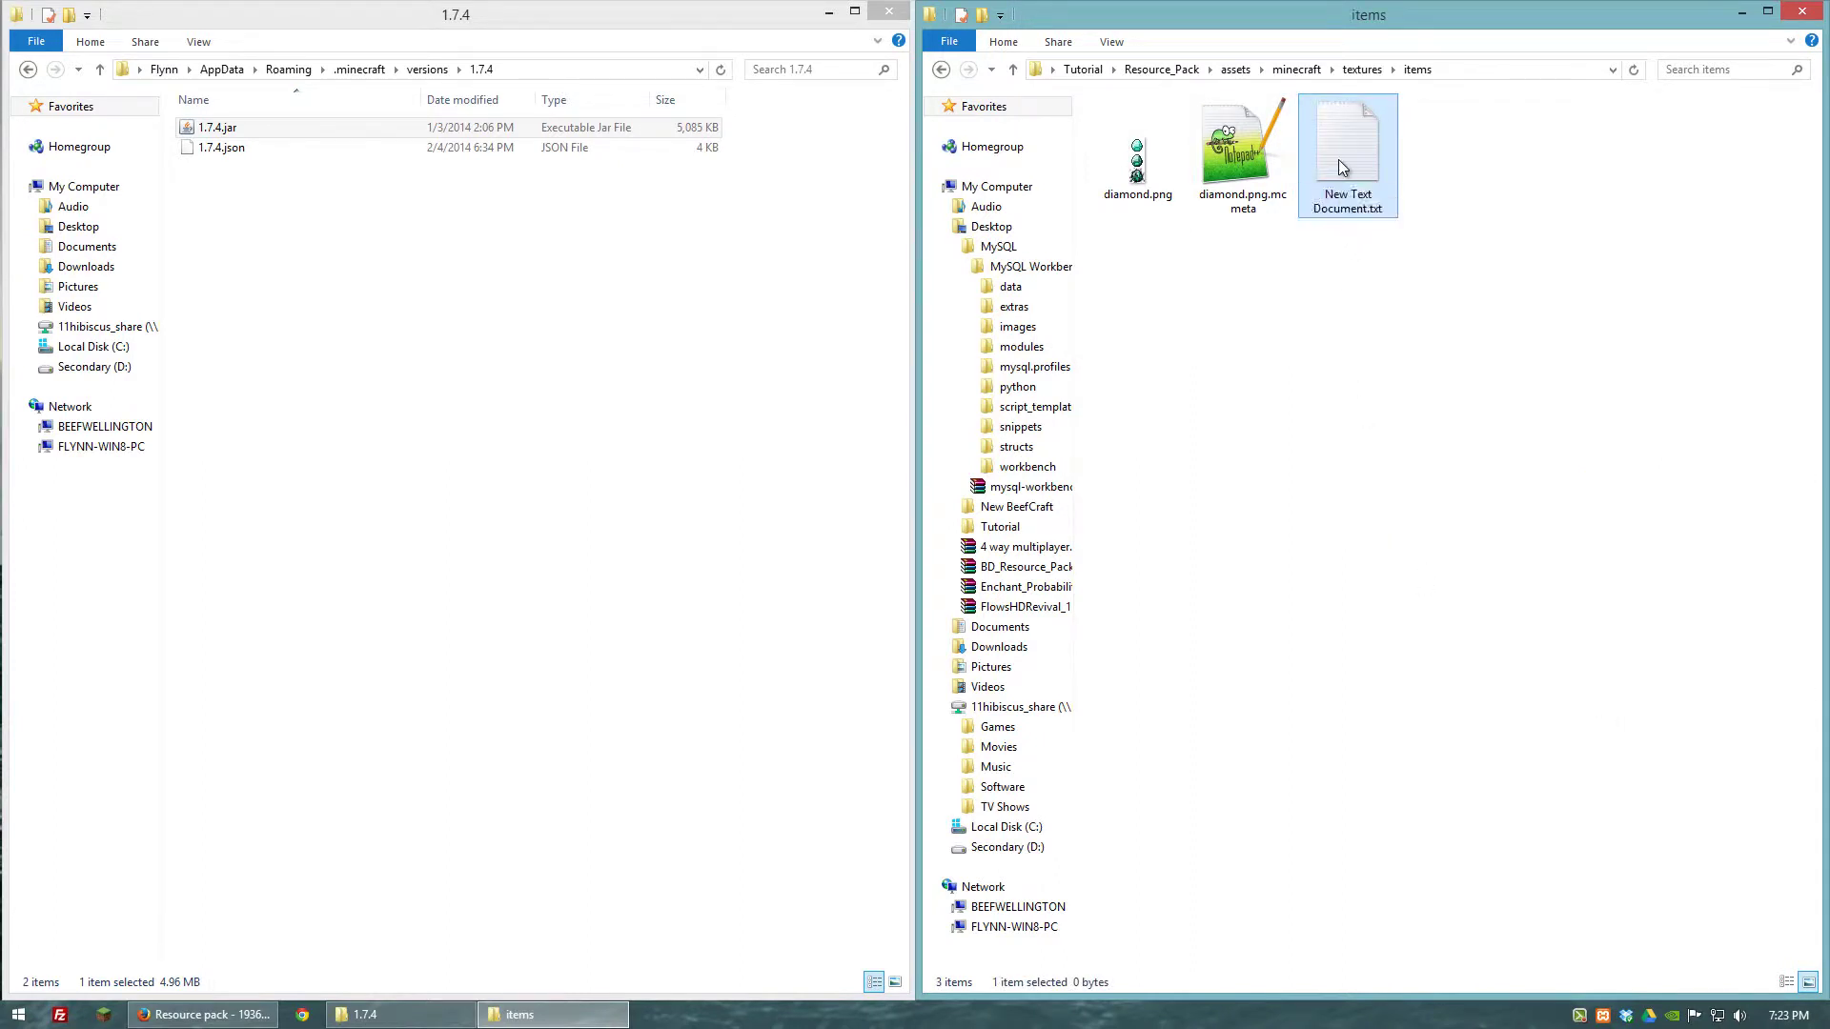
key("Delete")
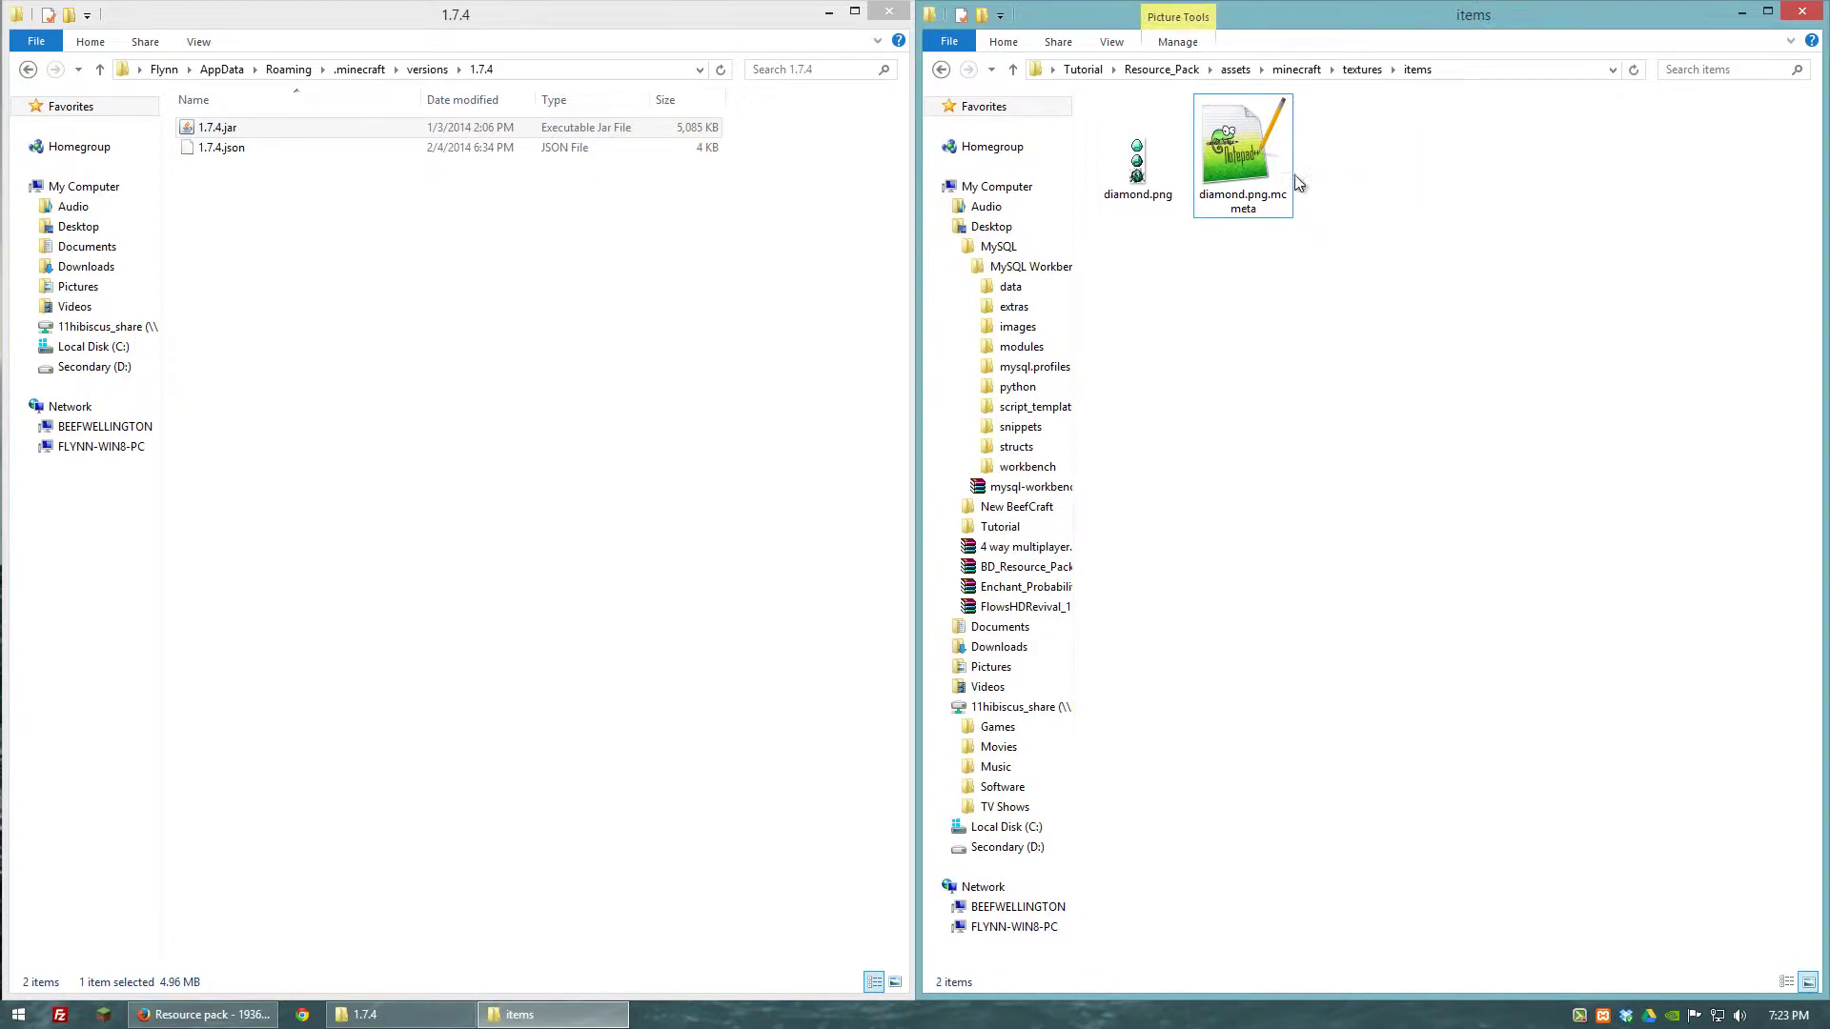
- Write {"animation": { "framerate":20}} in diamond.png.mcmeta using Notepad++, save the file and close the editor
left_click(1251, 210)
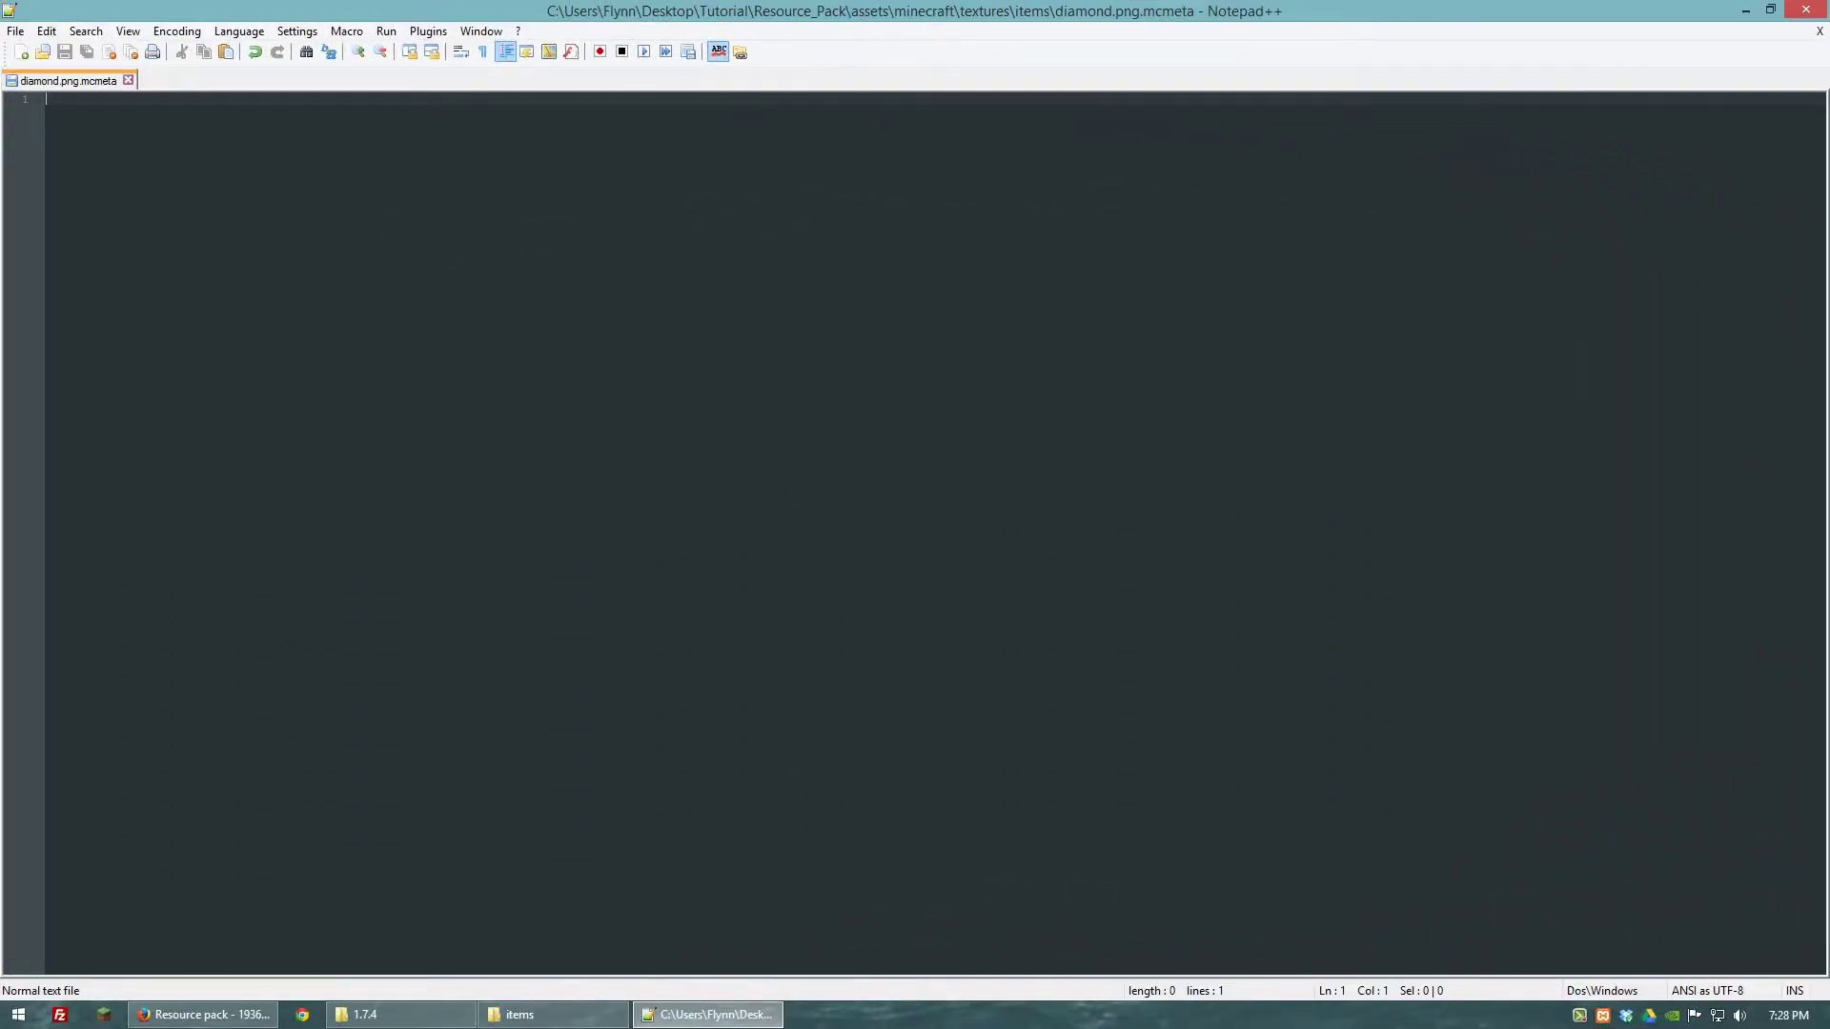
type("{\"animation\": {}}")
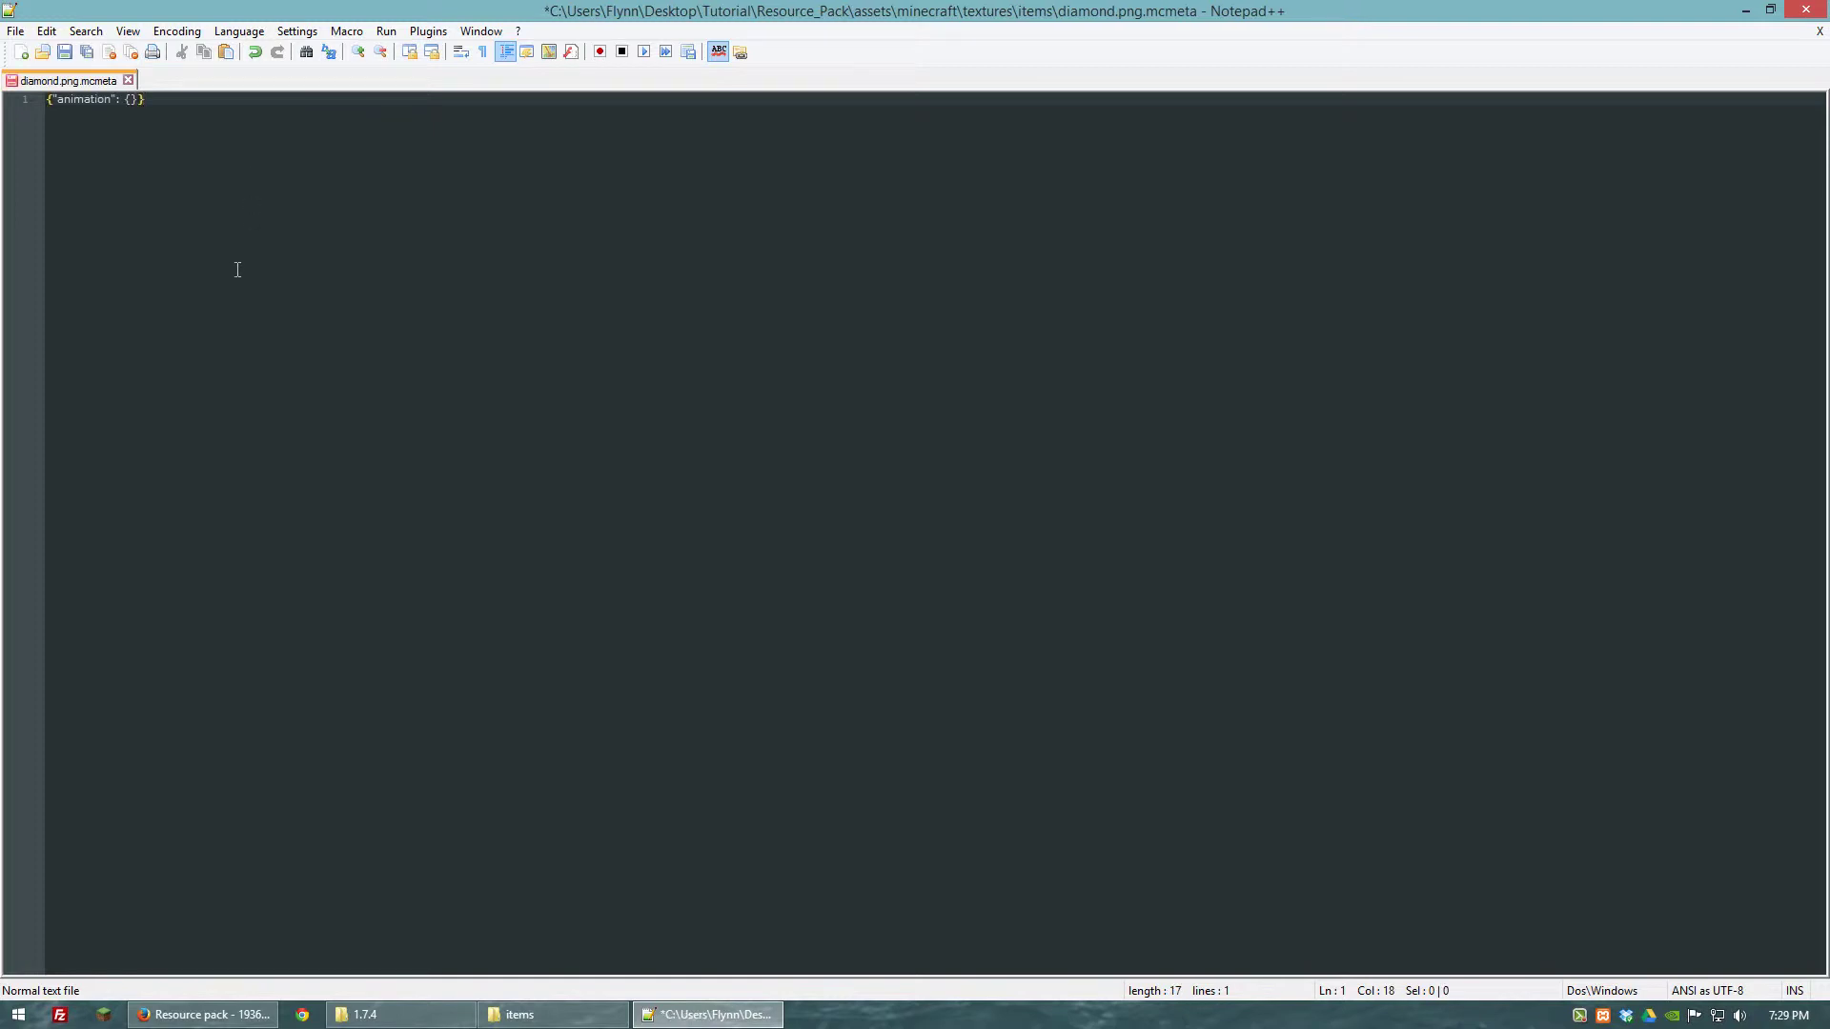
left_click(130, 100)
type("\"framerate\":20")
key("ctrl+s")
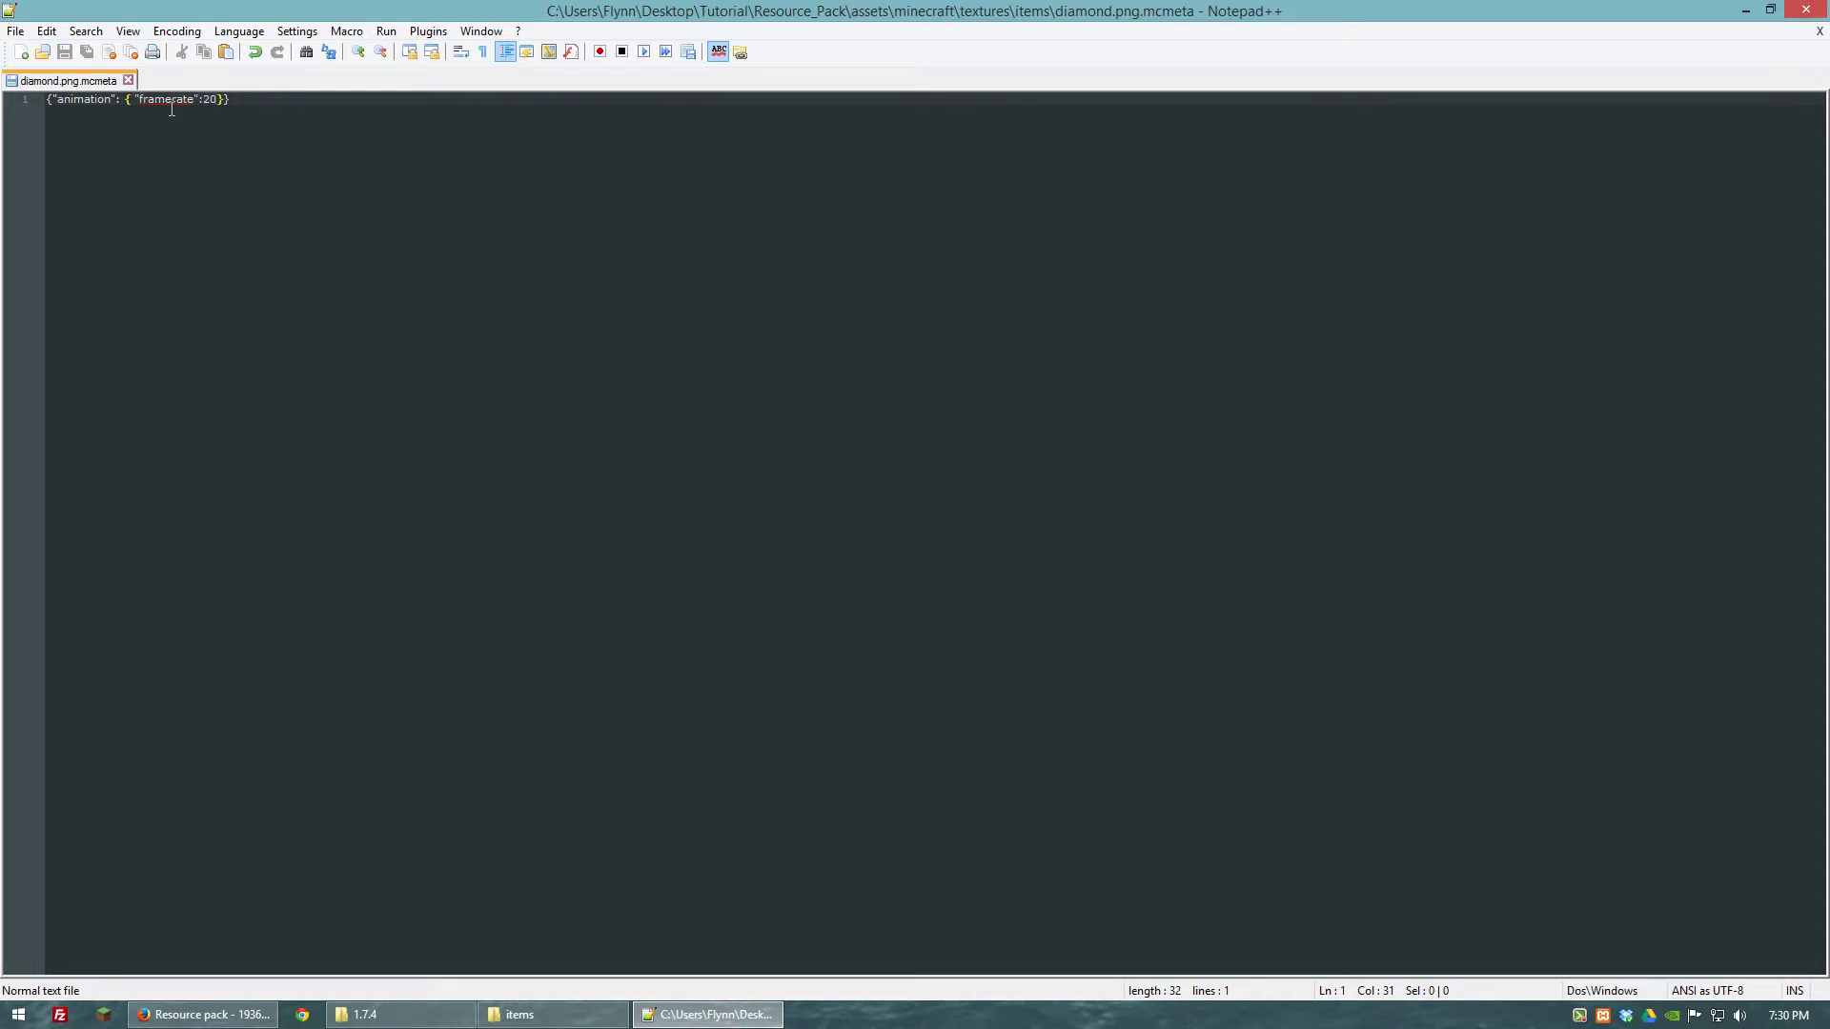
left_click(1806, 10)
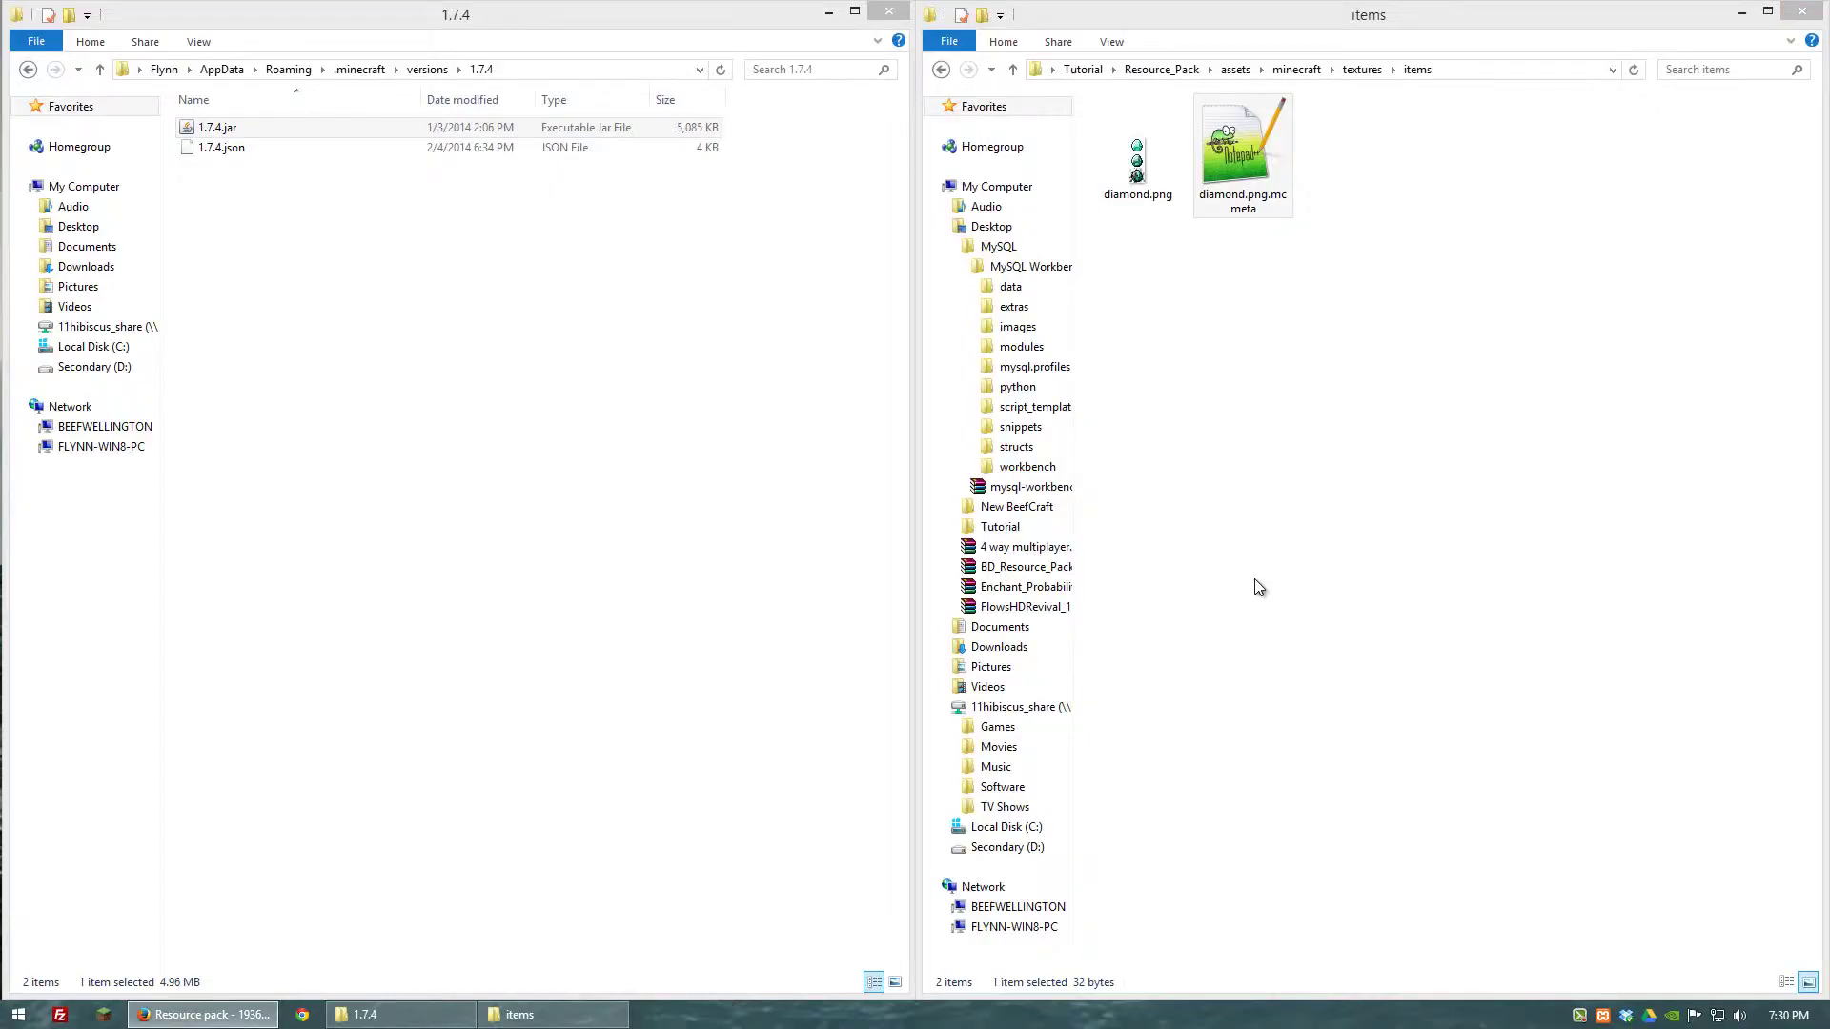
- Return from the items folder to the Tutorial folder and open Resource_Pack.zip in WinRAR
left_click_drag(1285, 274, 1132, 151)
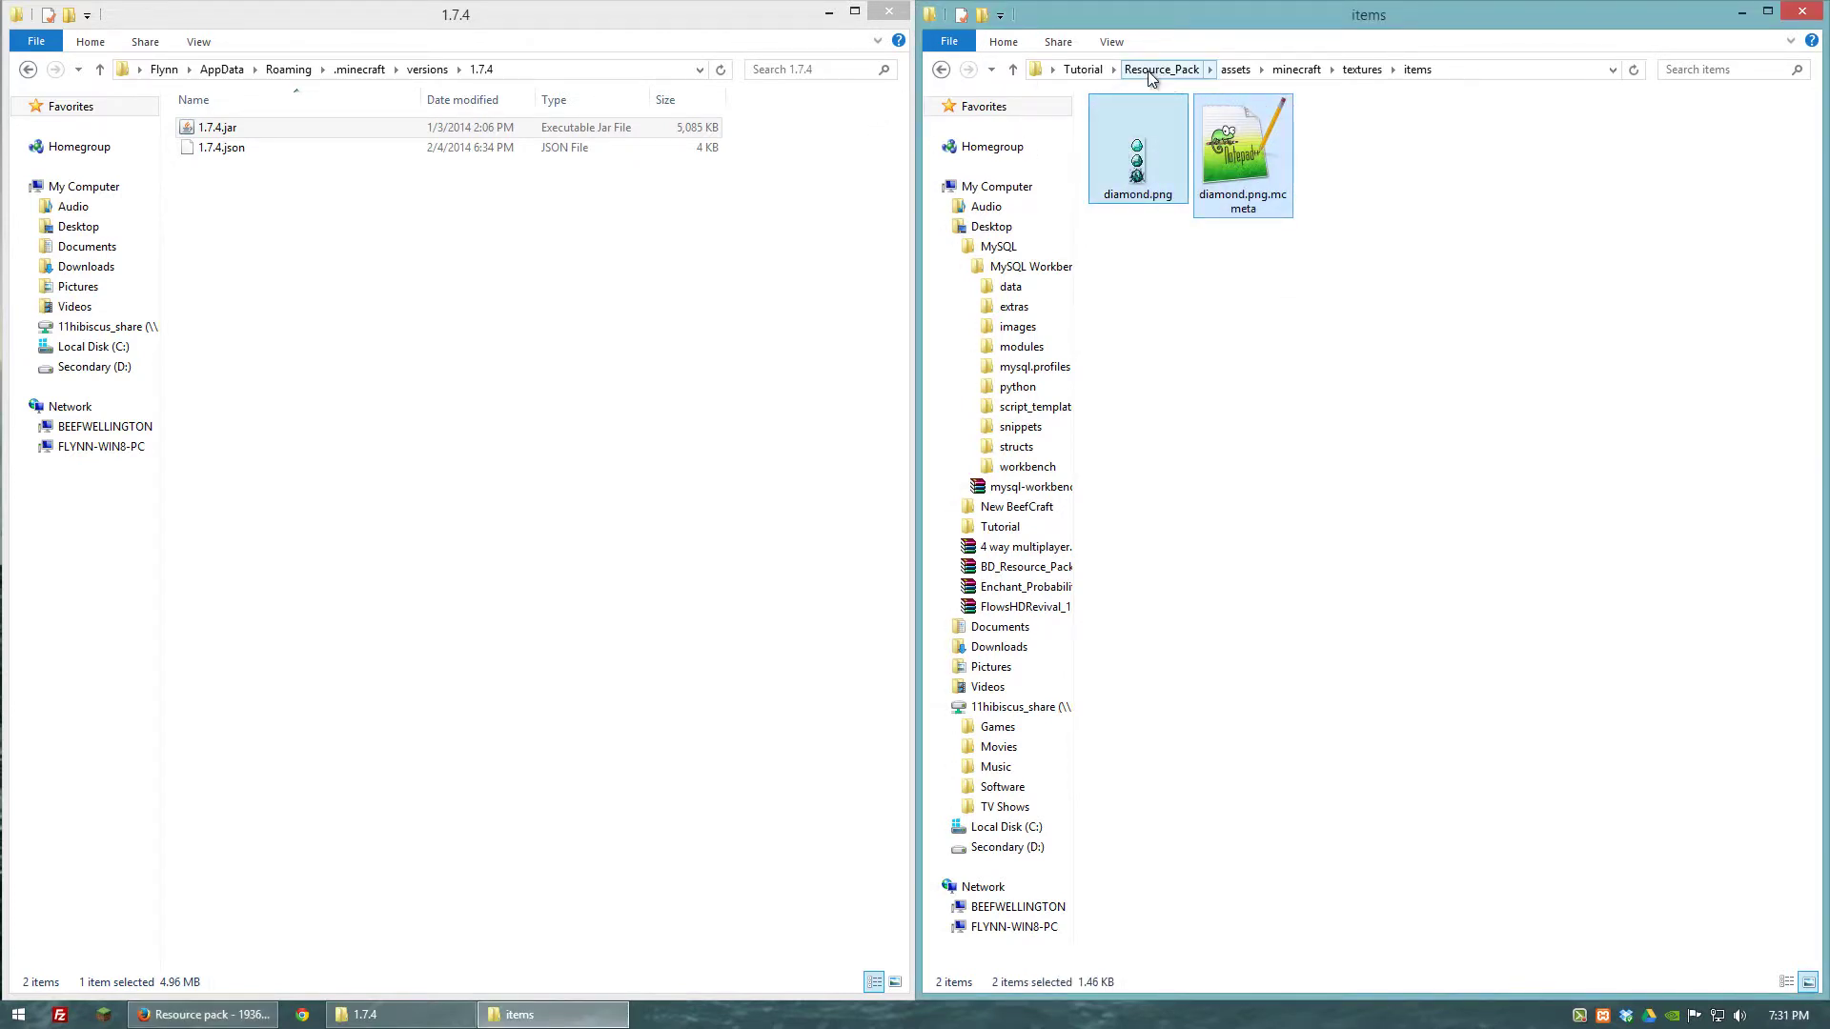
left_click(1151, 70)
left_click(1084, 70)
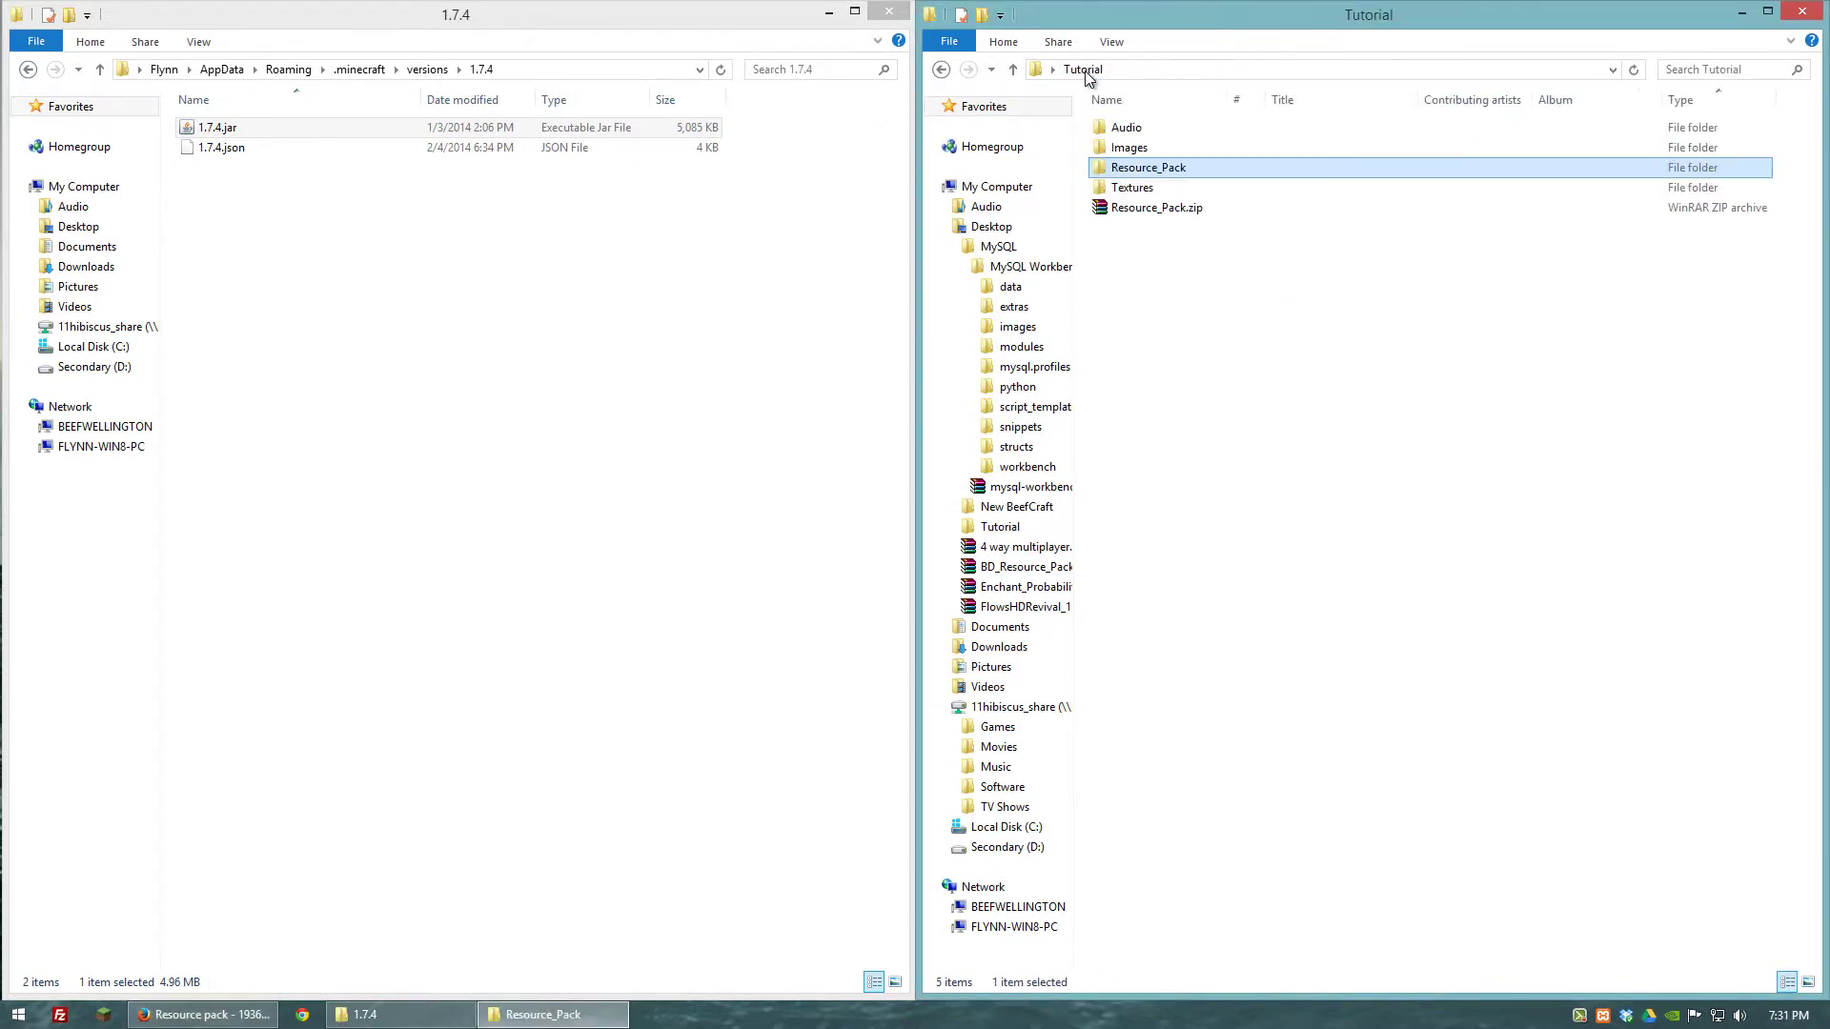
double_click(1123, 212)
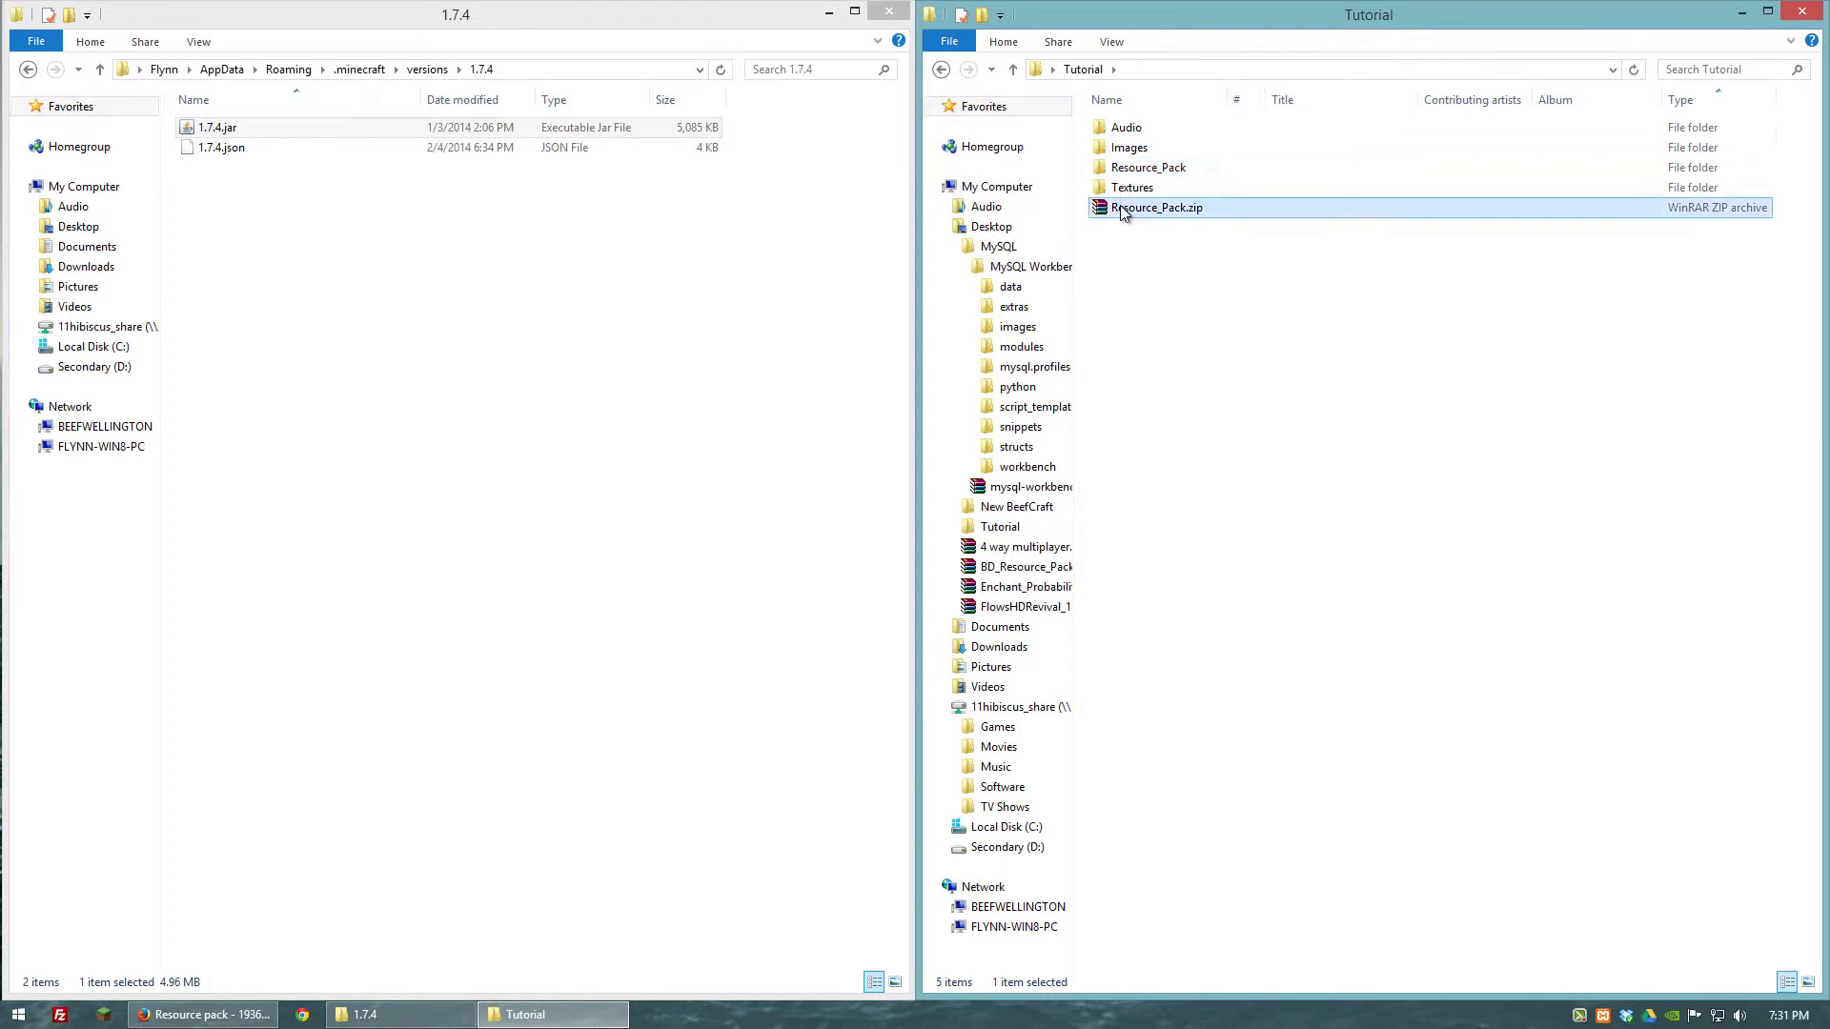
left_click(1234, 215)
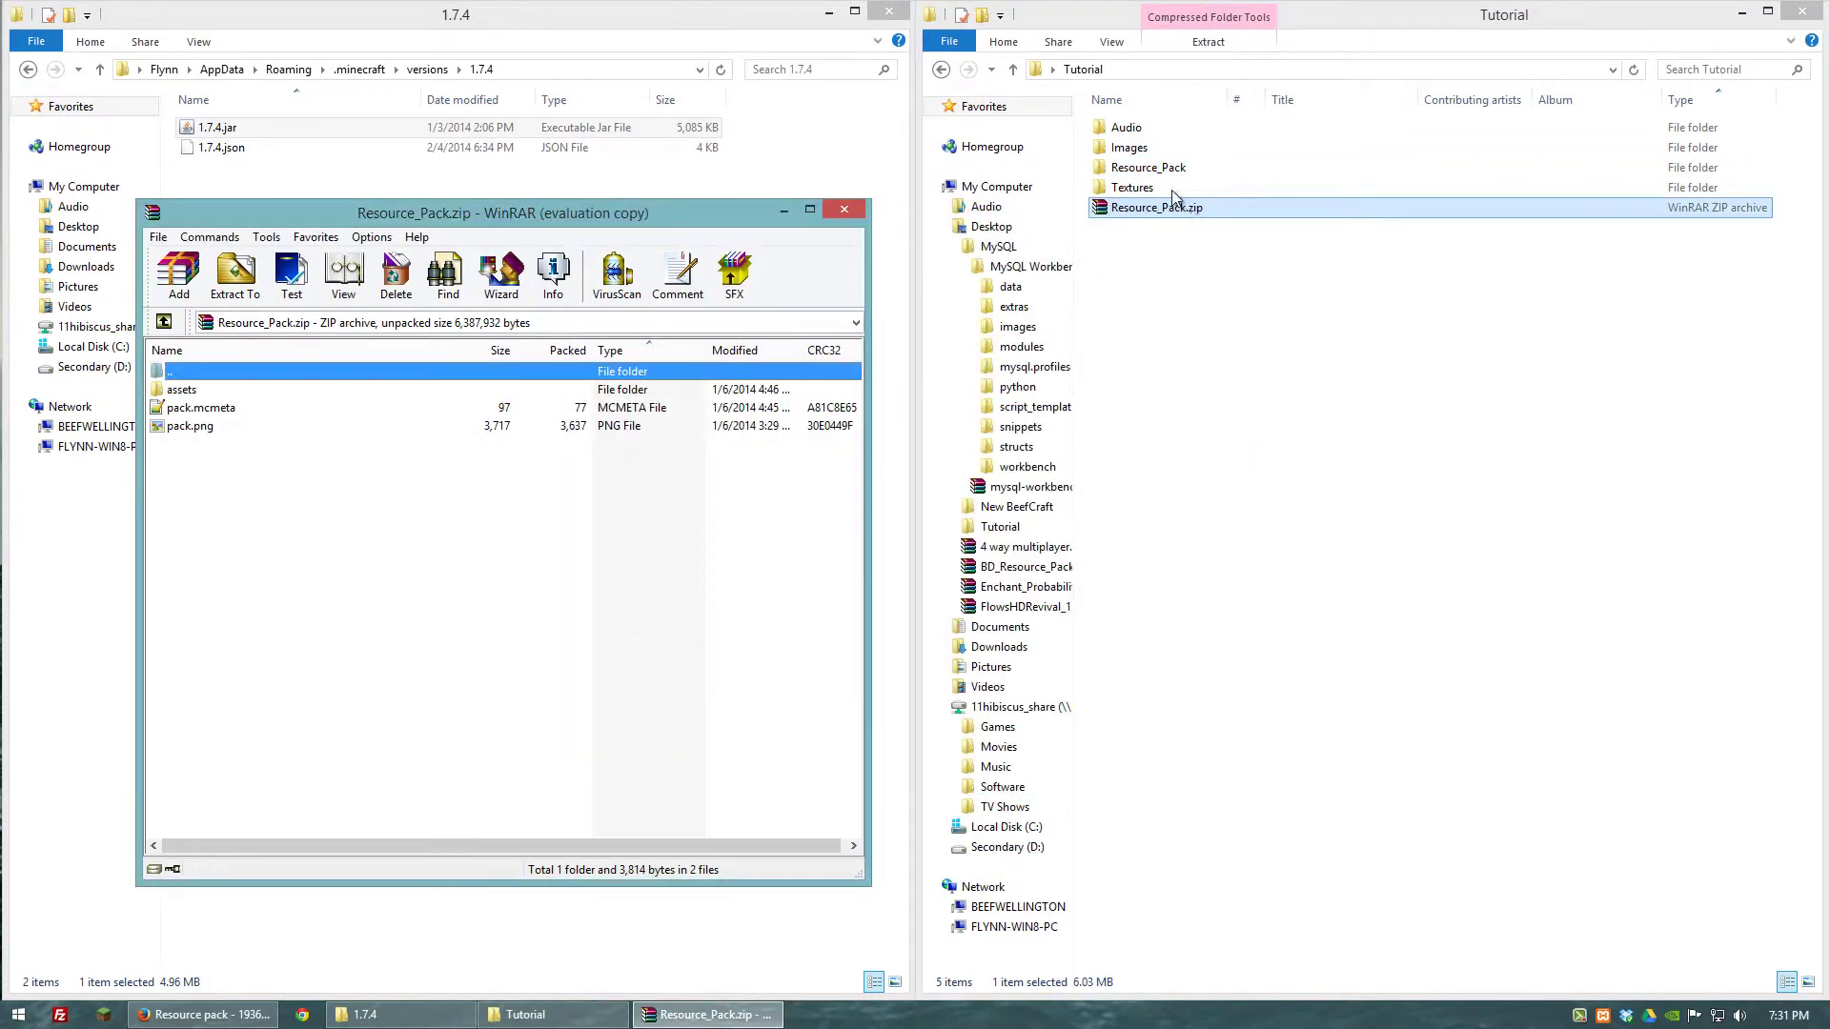
- Show the Textures folder in File Explorer and go to assets\minecraft\textures\items inside the Resource_Pack.zip archive
left_click(1123, 190)
double_click(1123, 194)
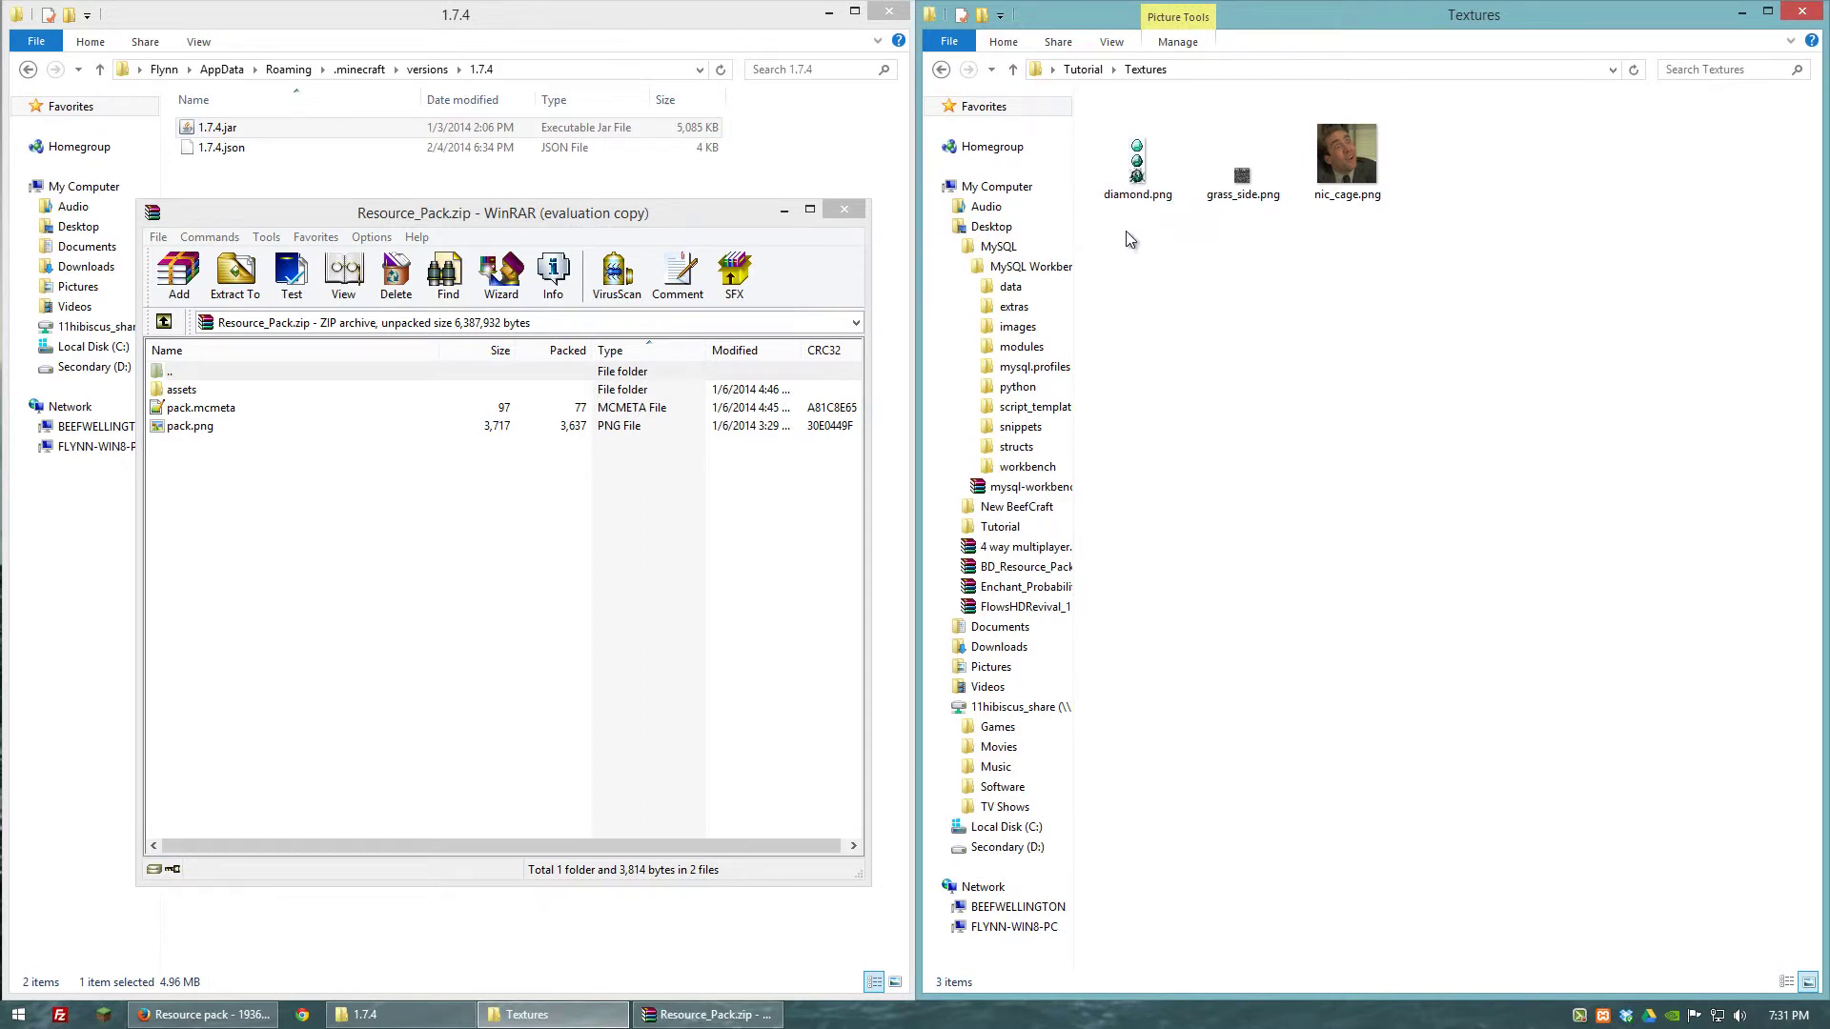
double_click(187, 393)
double_click(187, 392)
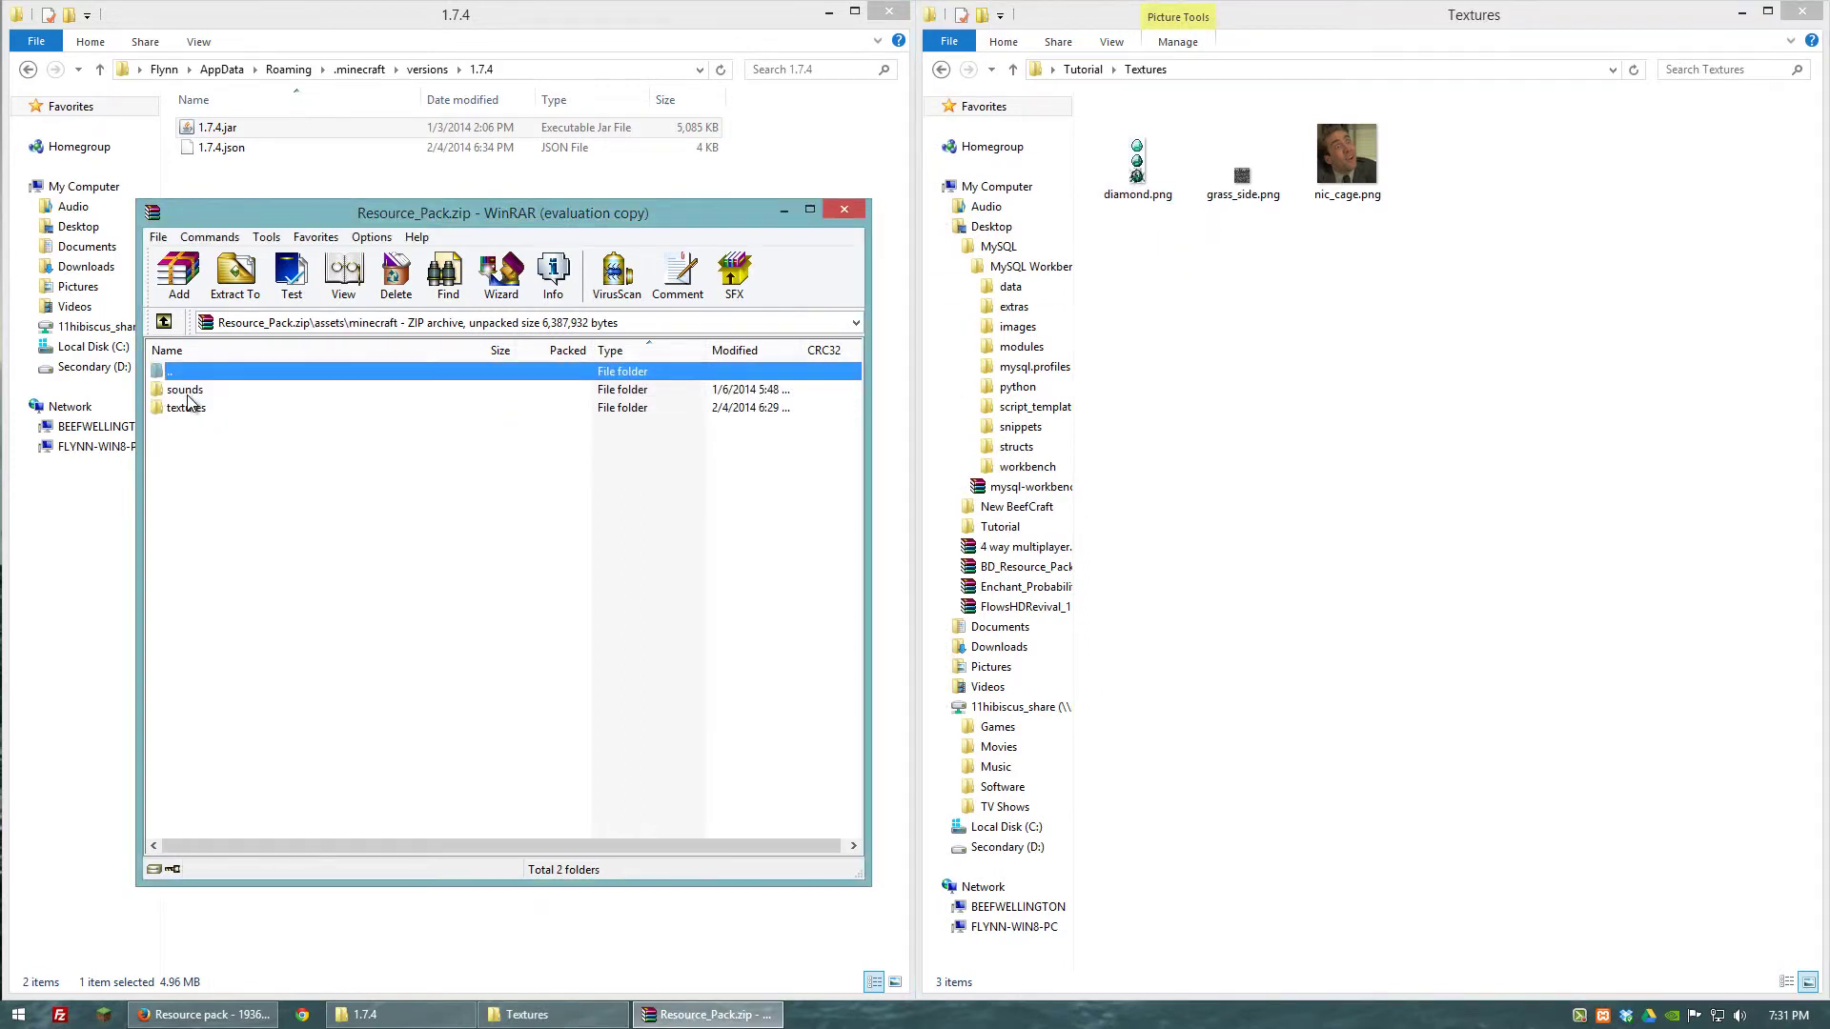
double_click(187, 410)
double_click(187, 416)
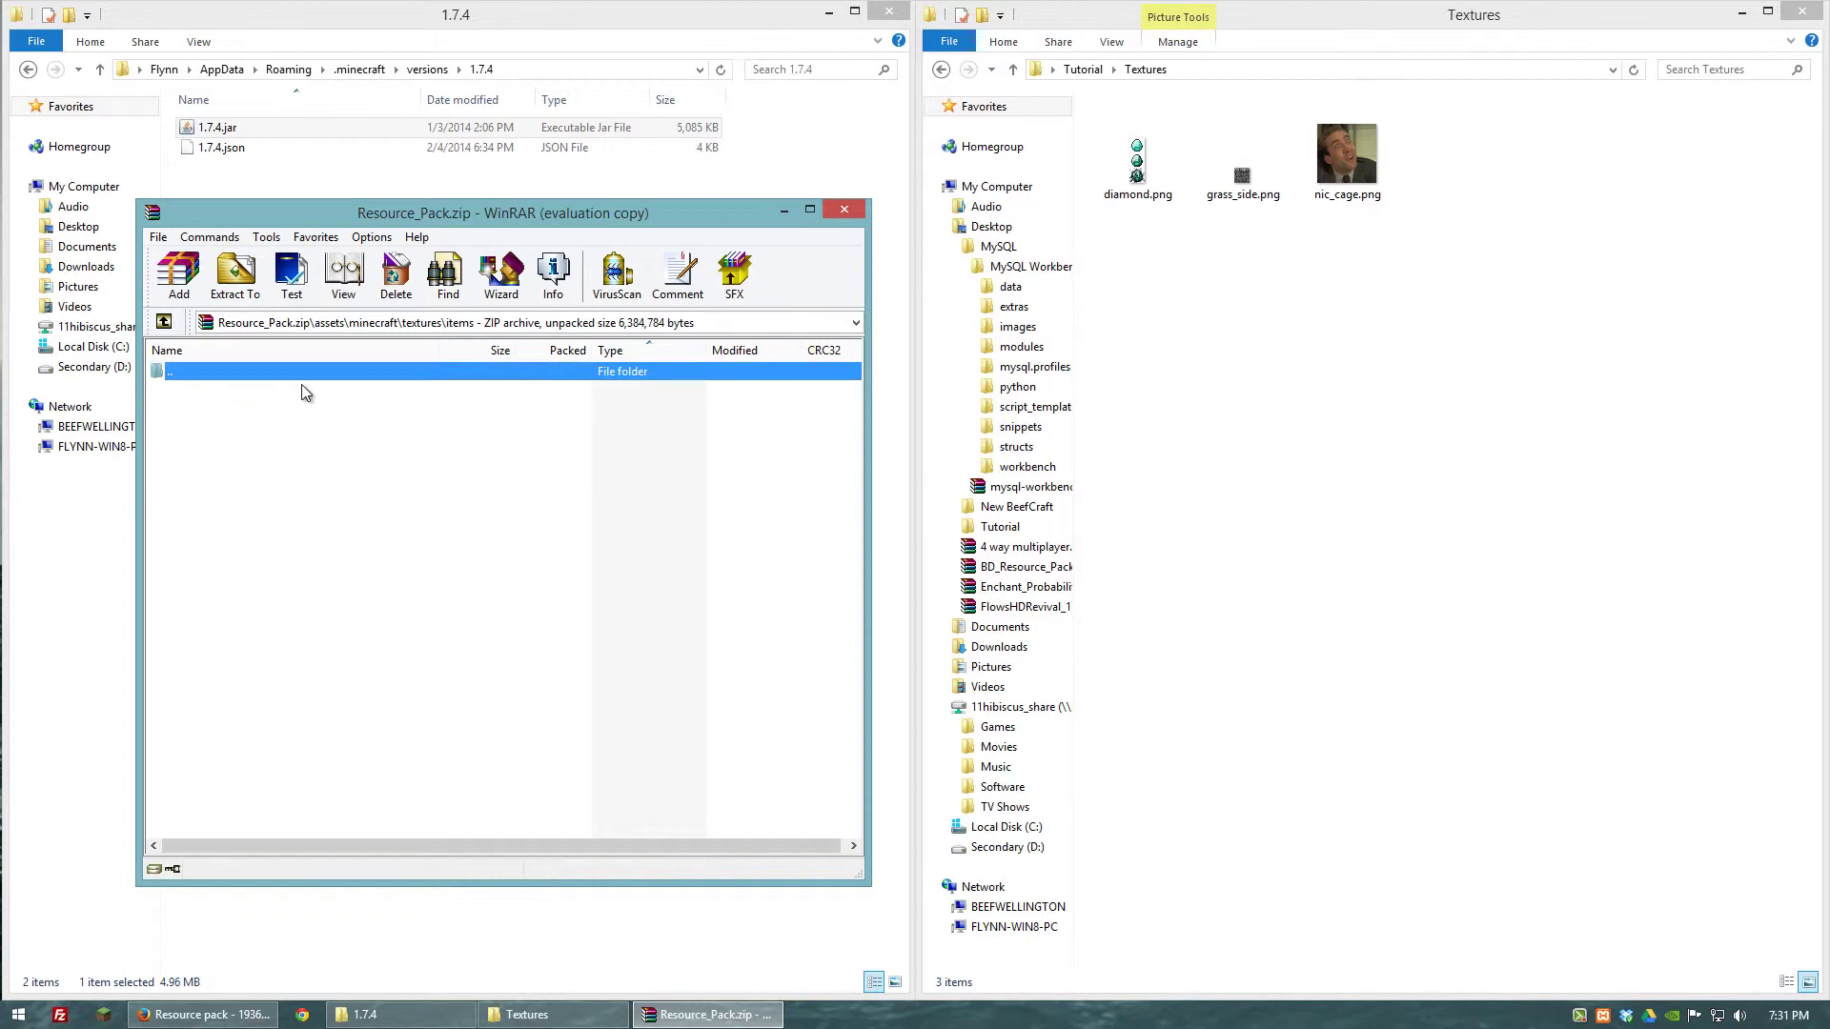
- Add diamond.png from the Textures folder to the items folder inside Resource_Pack.zip, keeping the default archive settings
left_click(1243, 243)
left_click_drag(1174, 239, 398, 505)
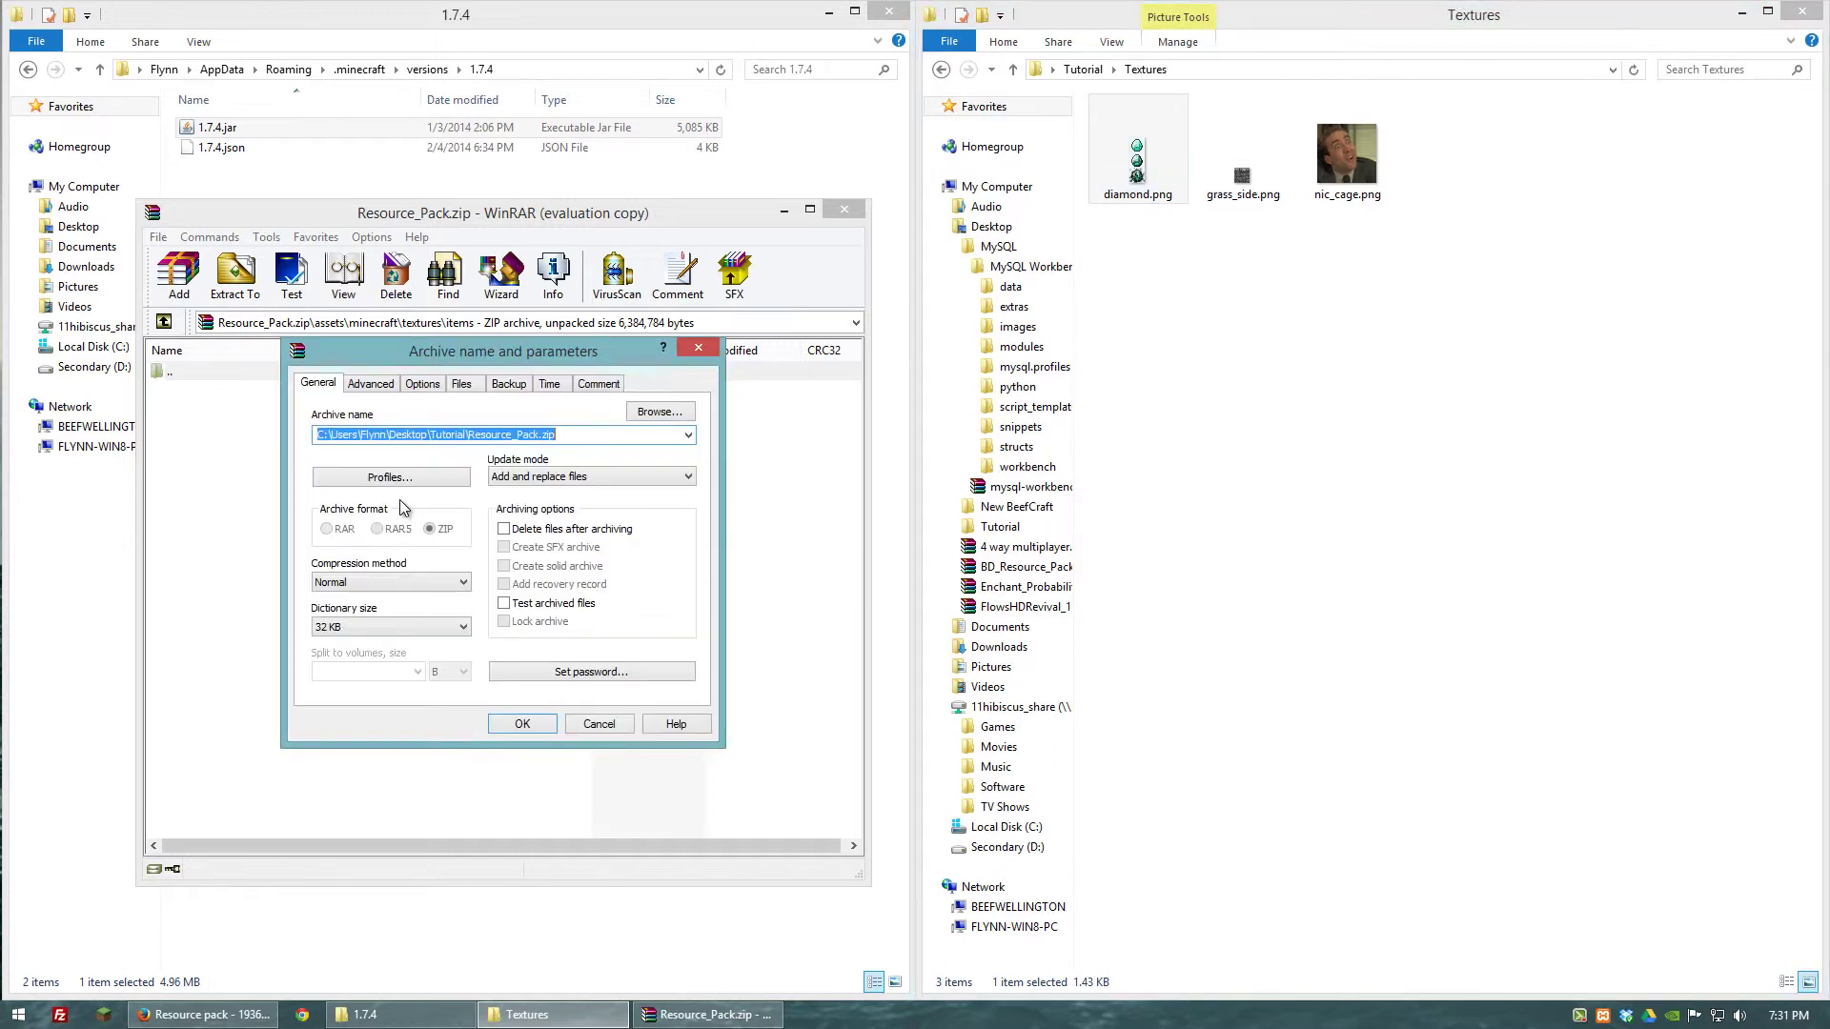
left_click(520, 723)
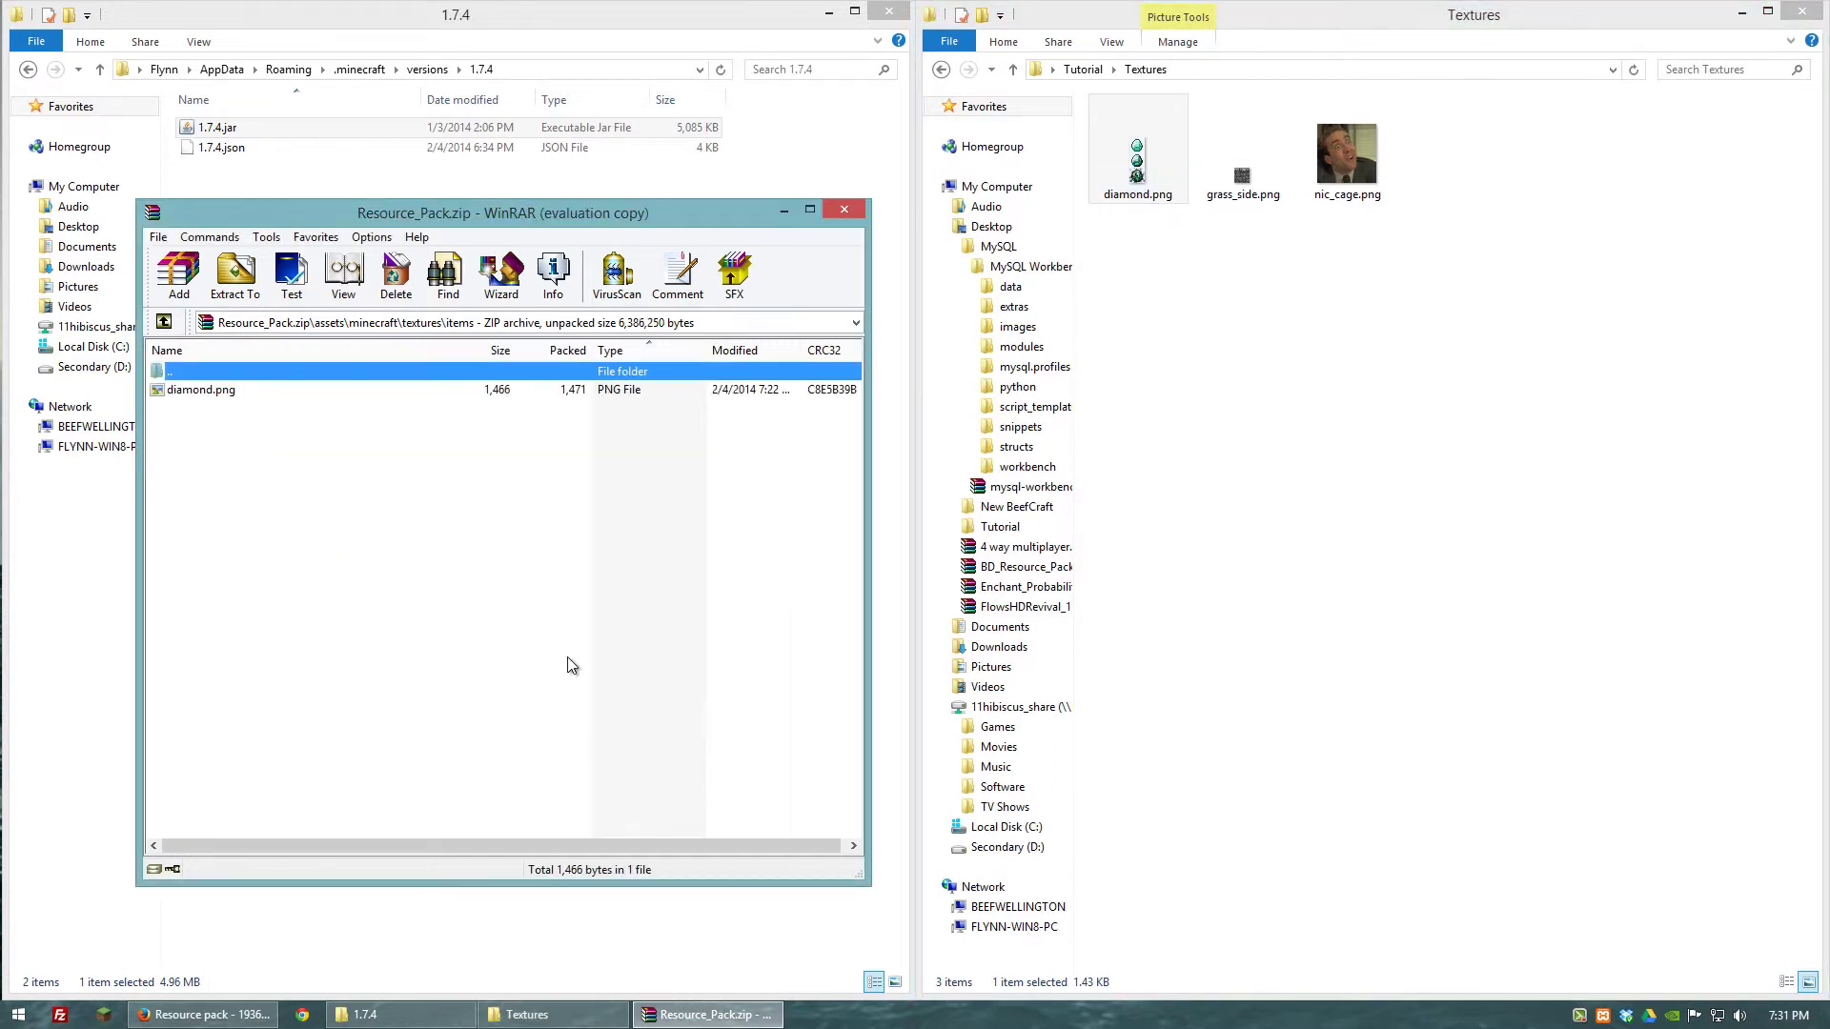
- Add diamond.png.mcmeta from Resource_Pack\assets\minecraft\textures\items to the archive's items folder and close WinRAR
left_click(943, 71)
double_click(1143, 164)
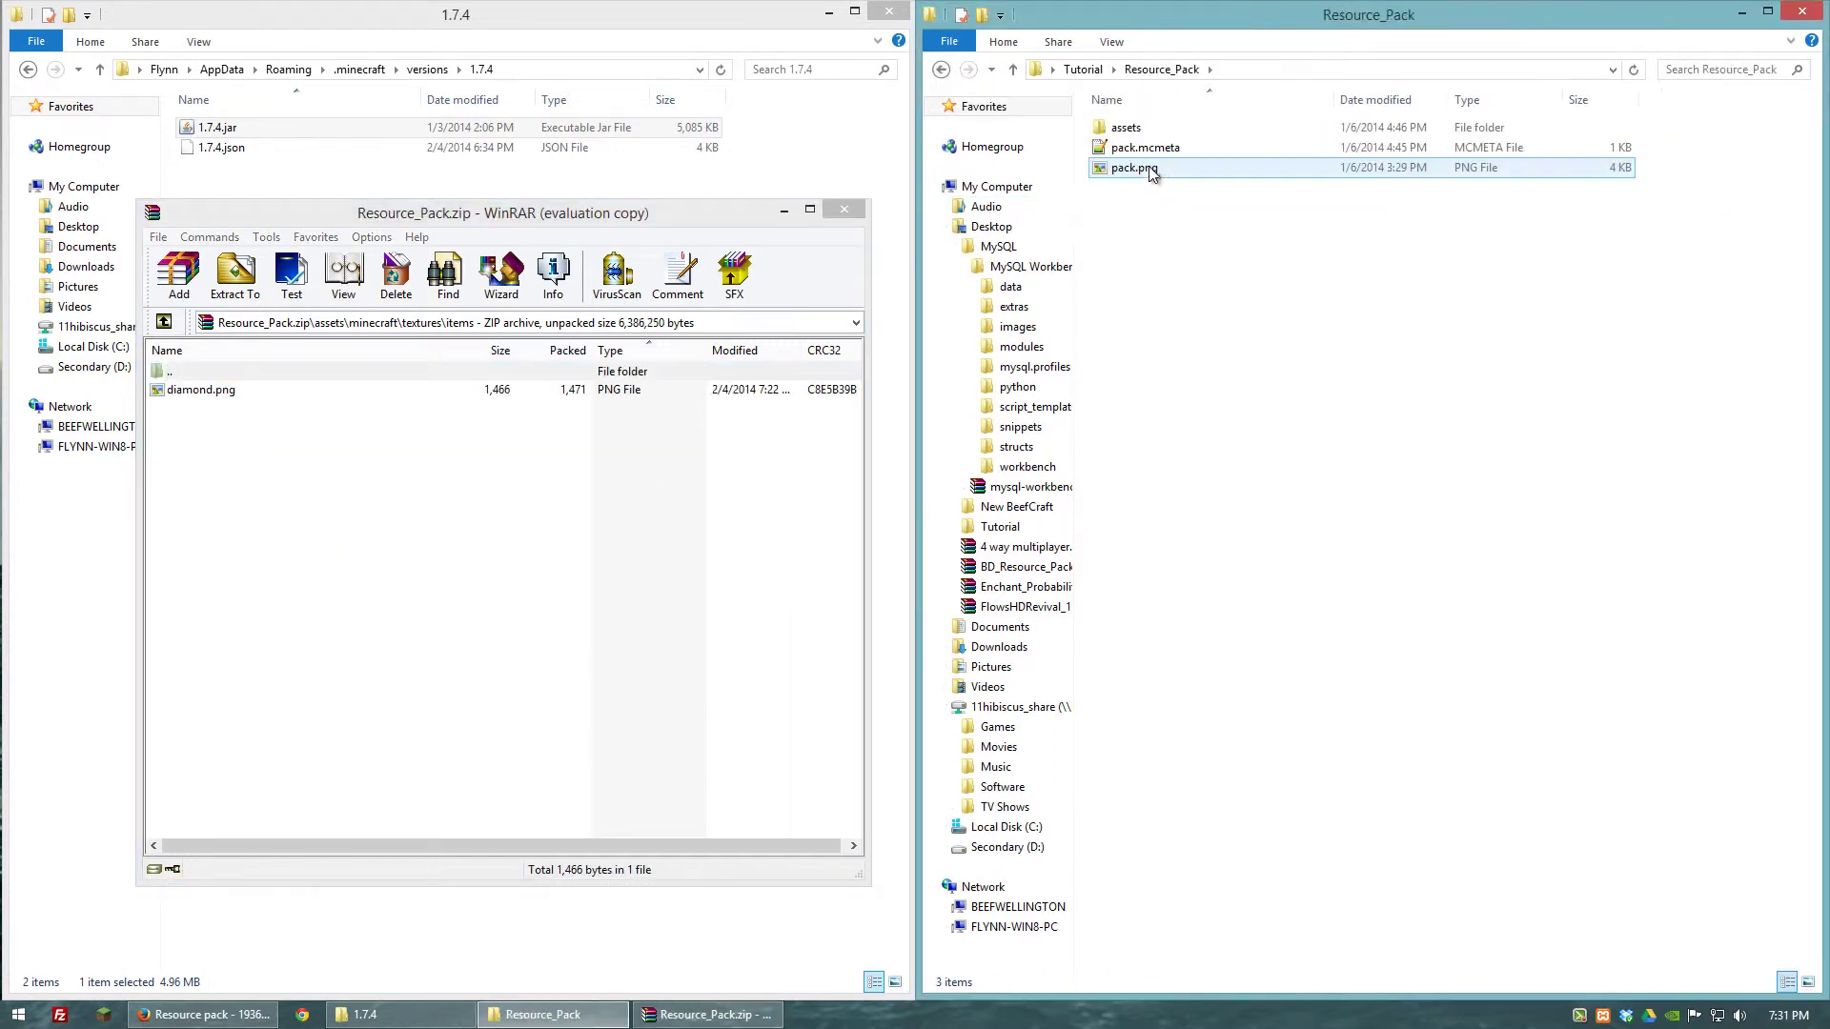
double_click(1126, 128)
double_click(1130, 128)
left_click(1132, 149)
double_click(1132, 150)
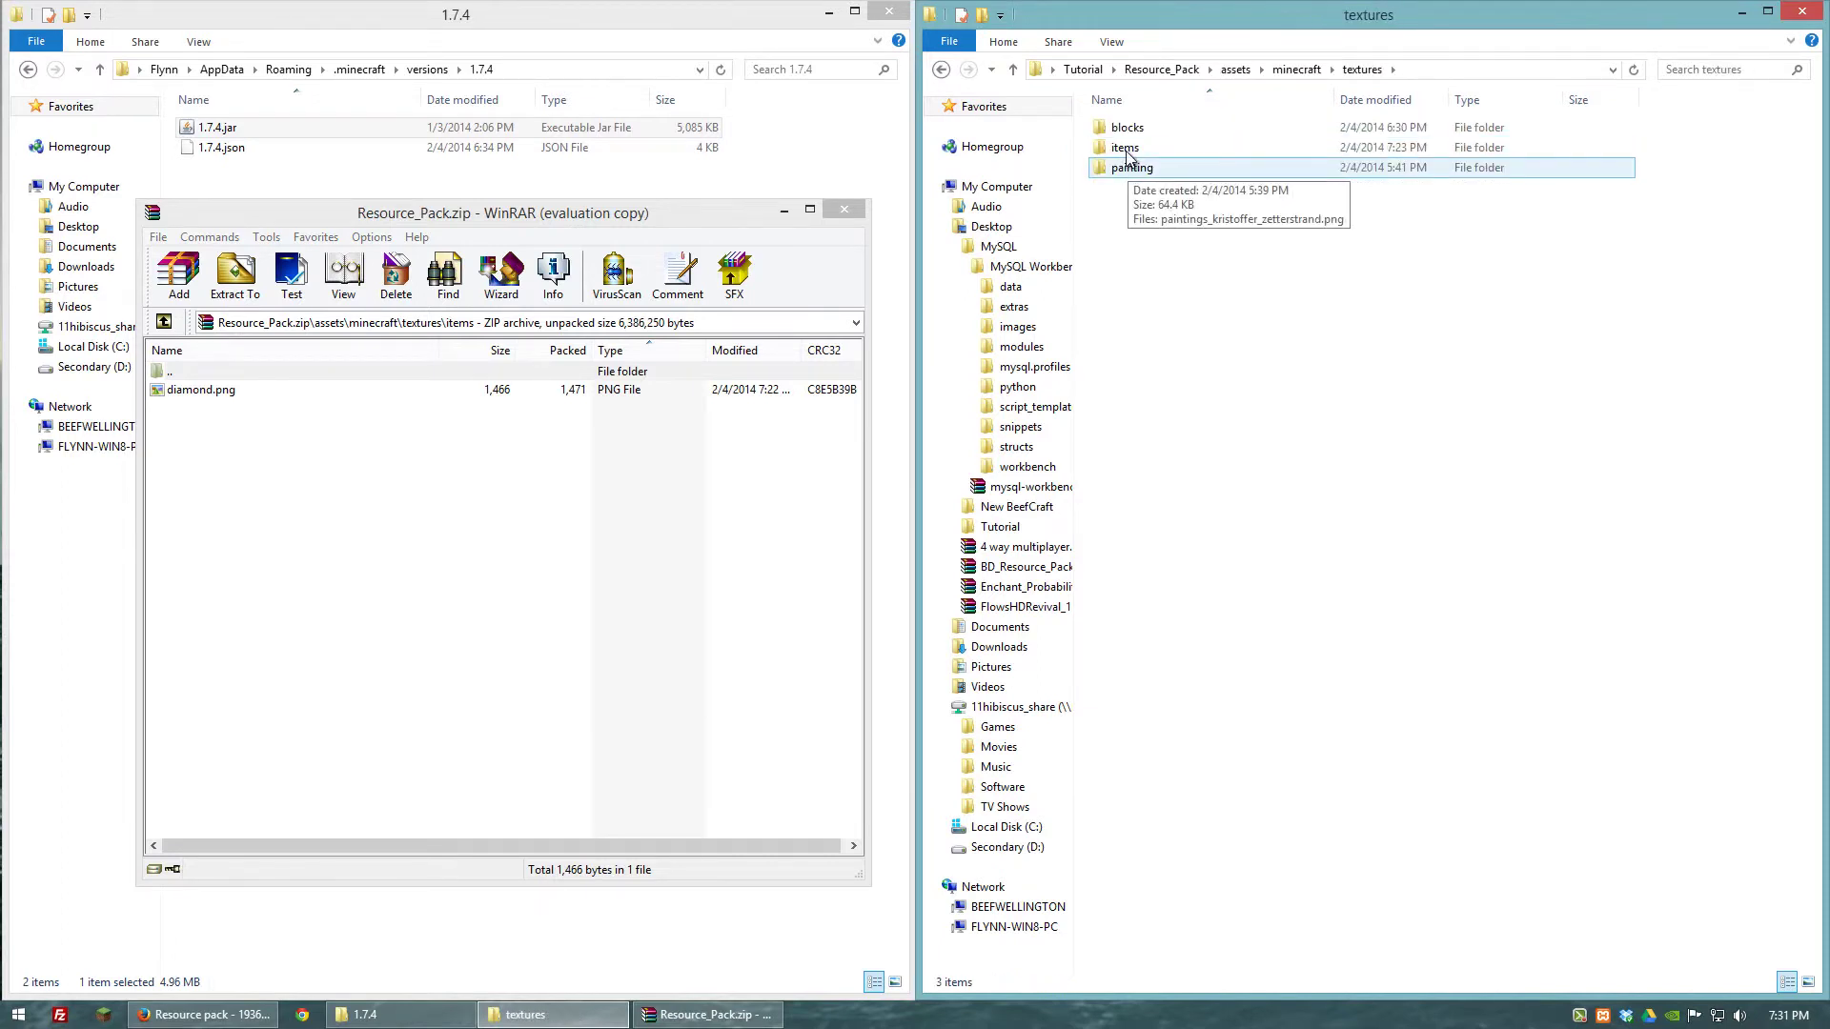
double_click(1130, 149)
left_click_drag(1234, 155, 299, 501)
left_click(503, 715)
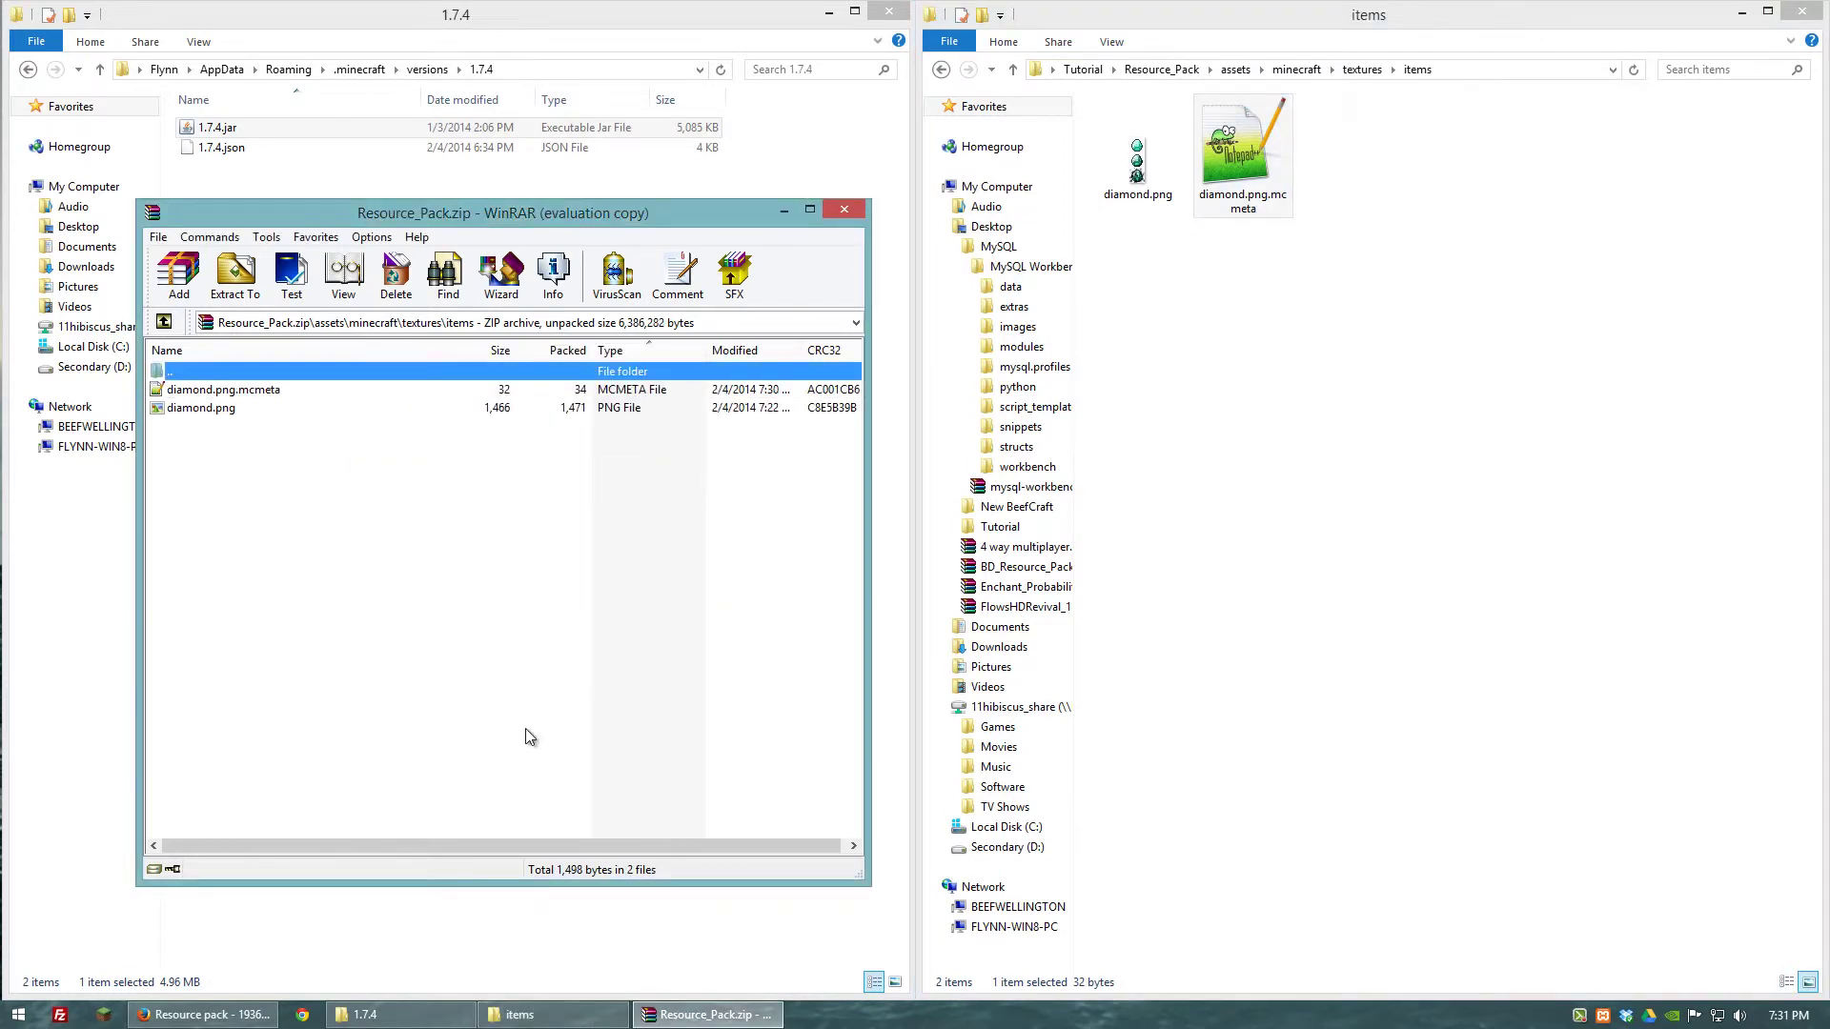
left_click(843, 209)
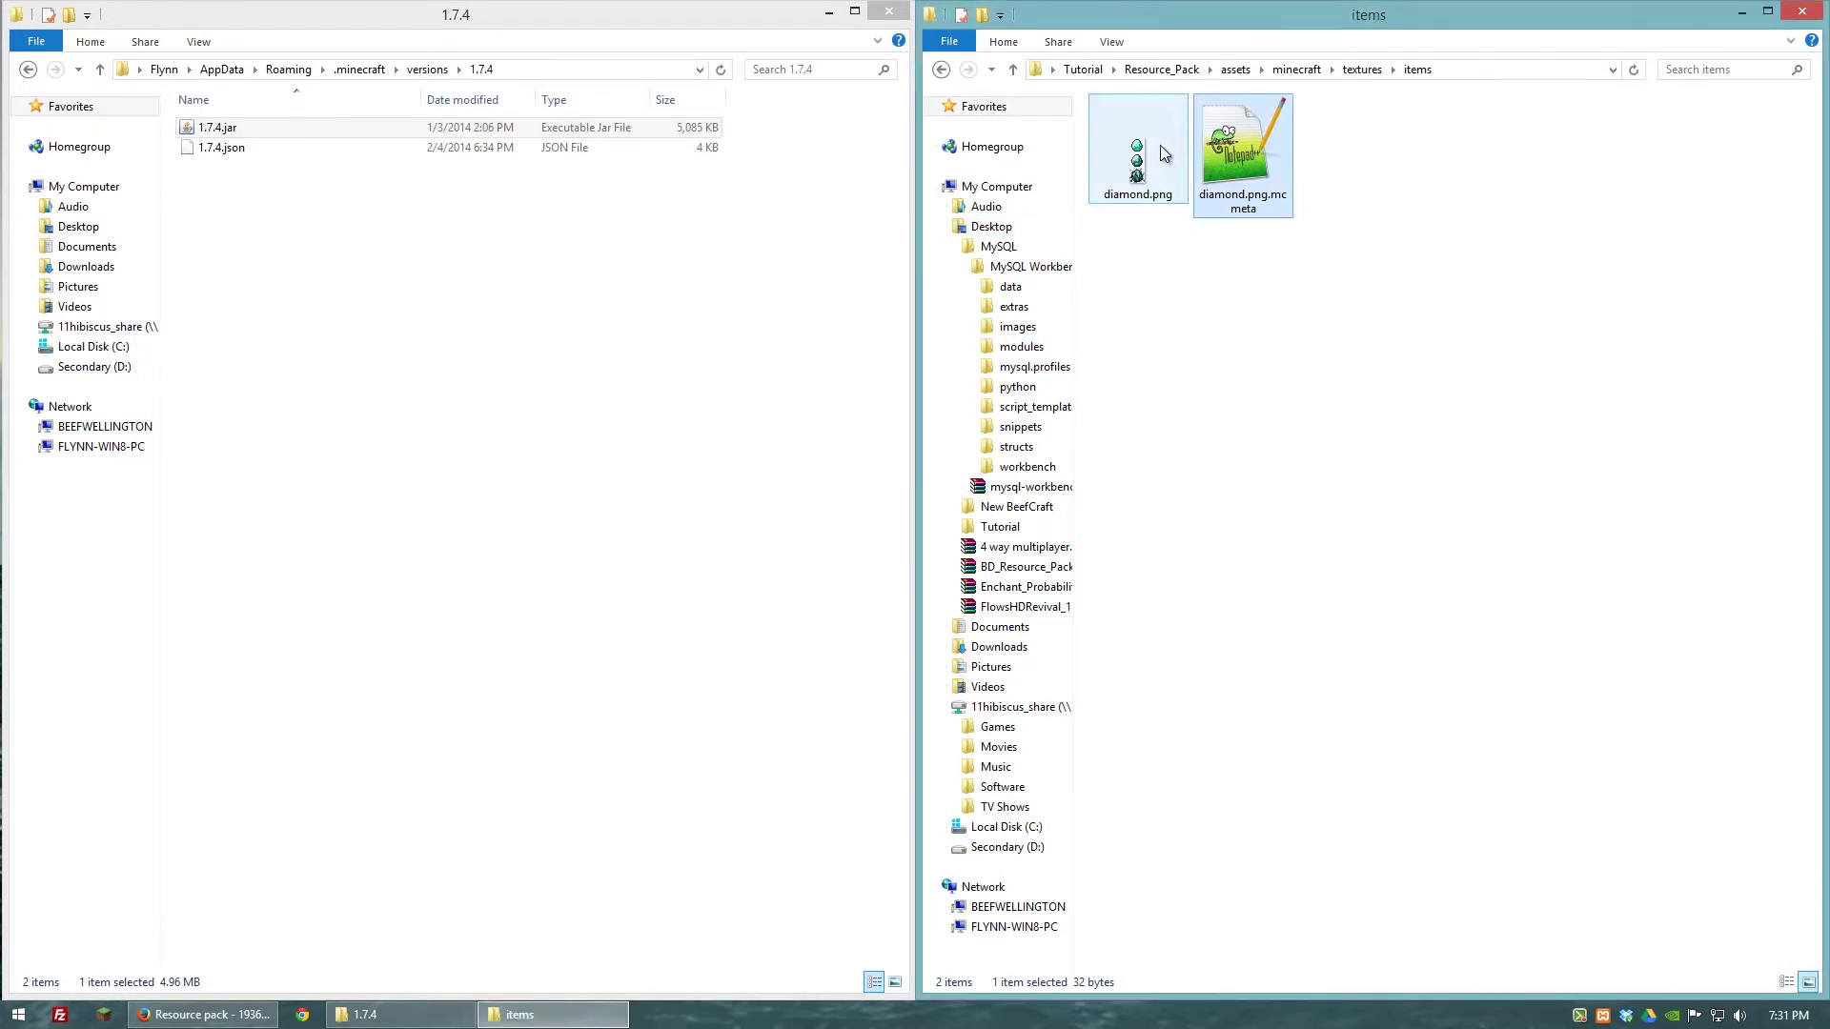
- Return to the Tutorial folder and copy Resource_Pack.zip
left_click(1086, 69)
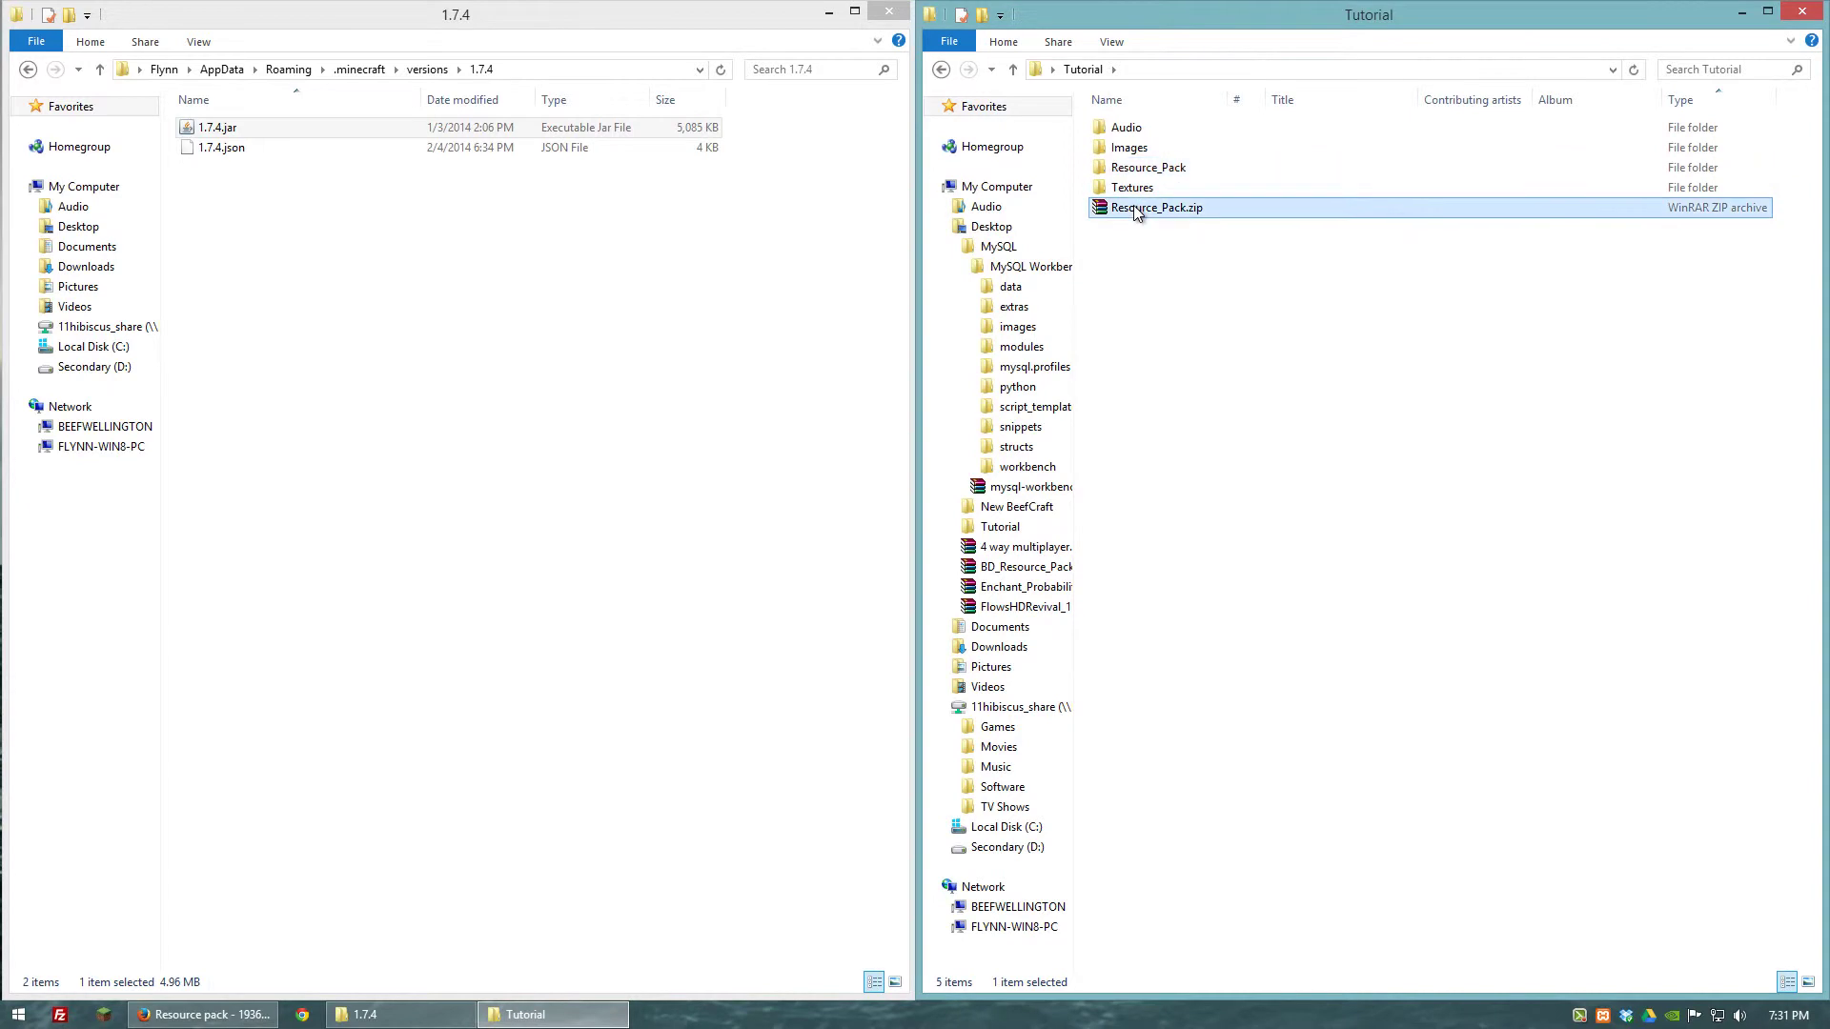
right_click(1134, 207)
left_click(1182, 458)
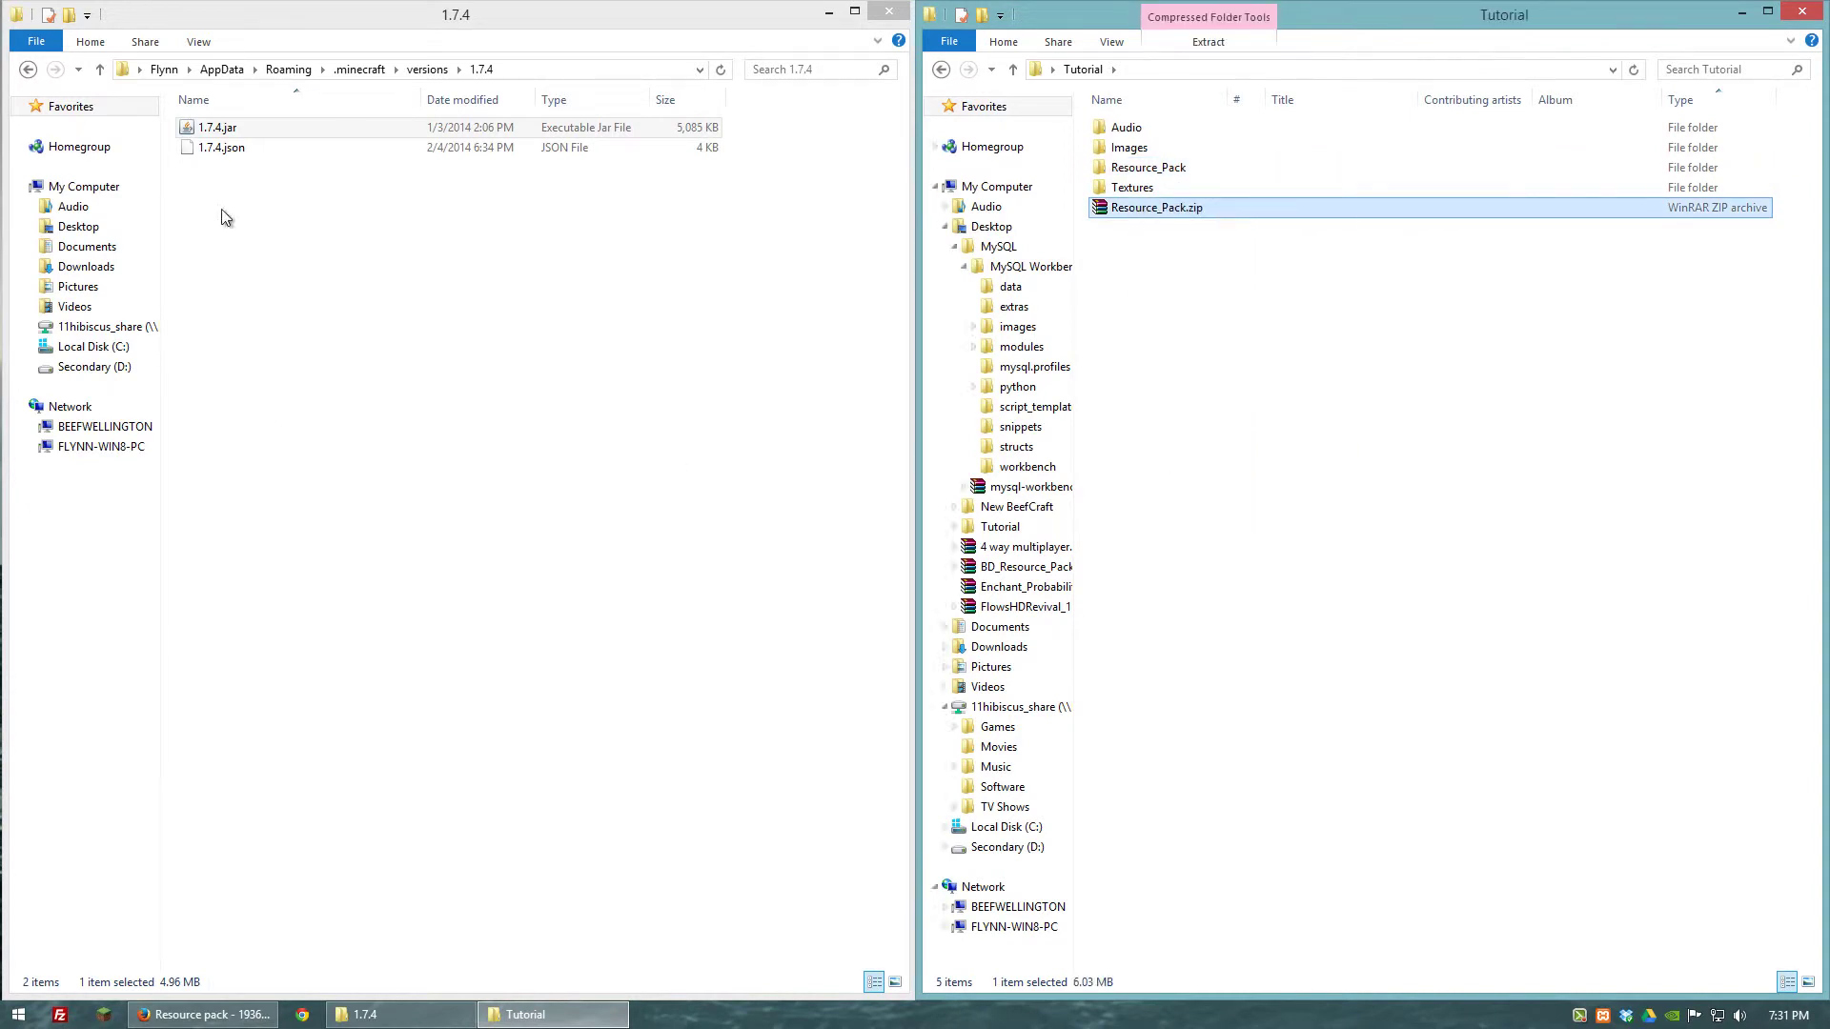
- Delete the old Resource_Pack.zip from .minecraft\resourcepacks and paste the copied archive in its place
left_click(346, 80)
left_click(344, 77)
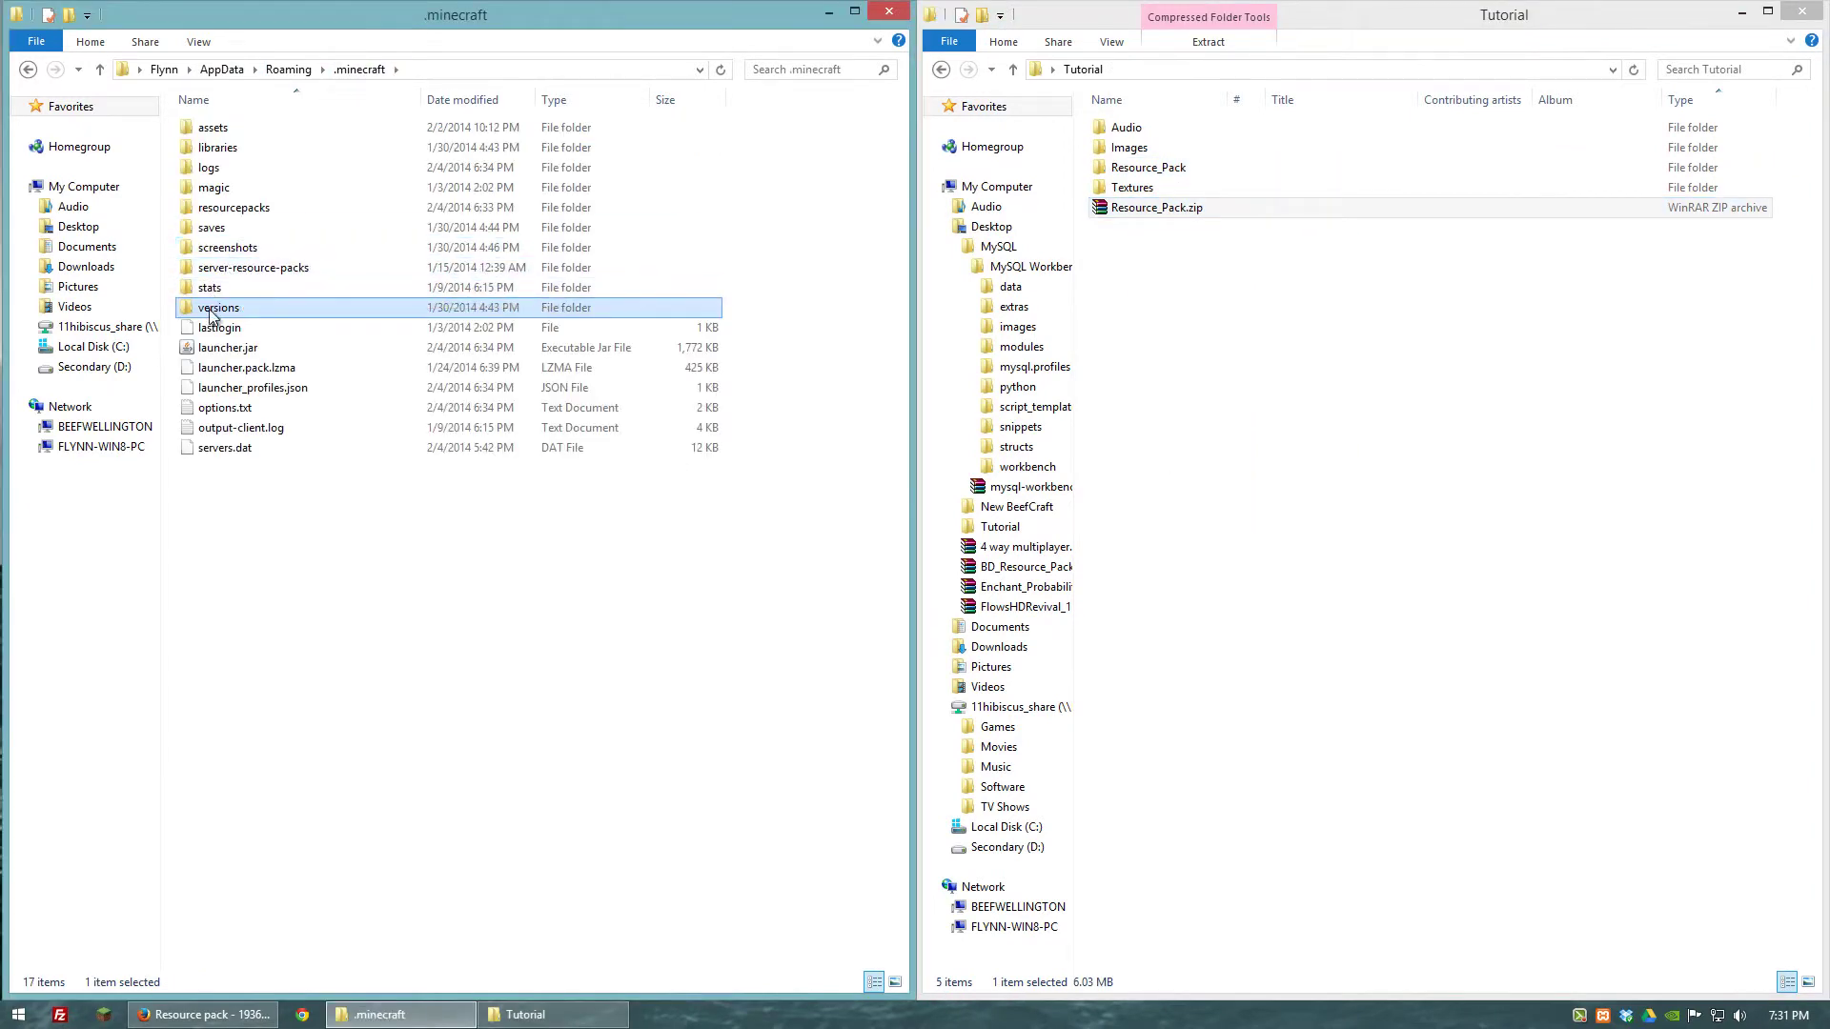
double_click(228, 207)
left_click(243, 129)
key("Delete")
right_click(266, 175)
left_click(314, 303)
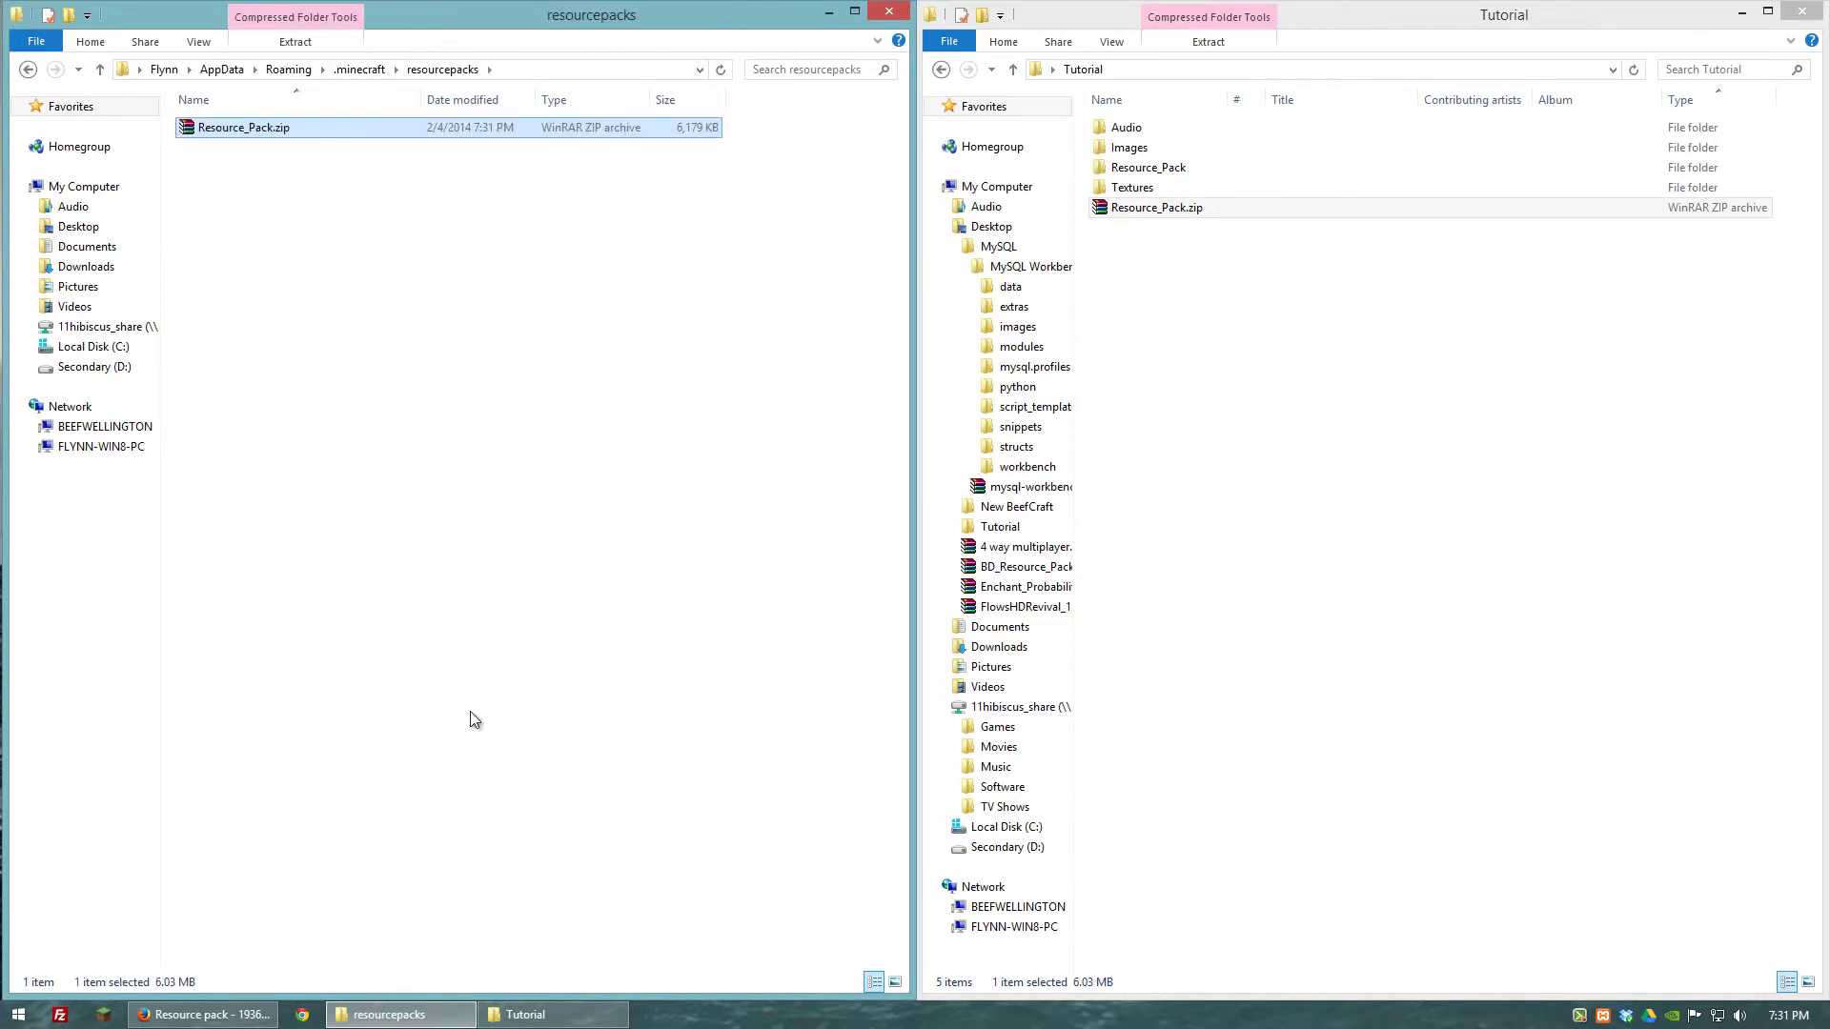
- Launch Minecraft 1.7.4, maximize the game window and load the singleplayer world Test
left_click(105, 1015)
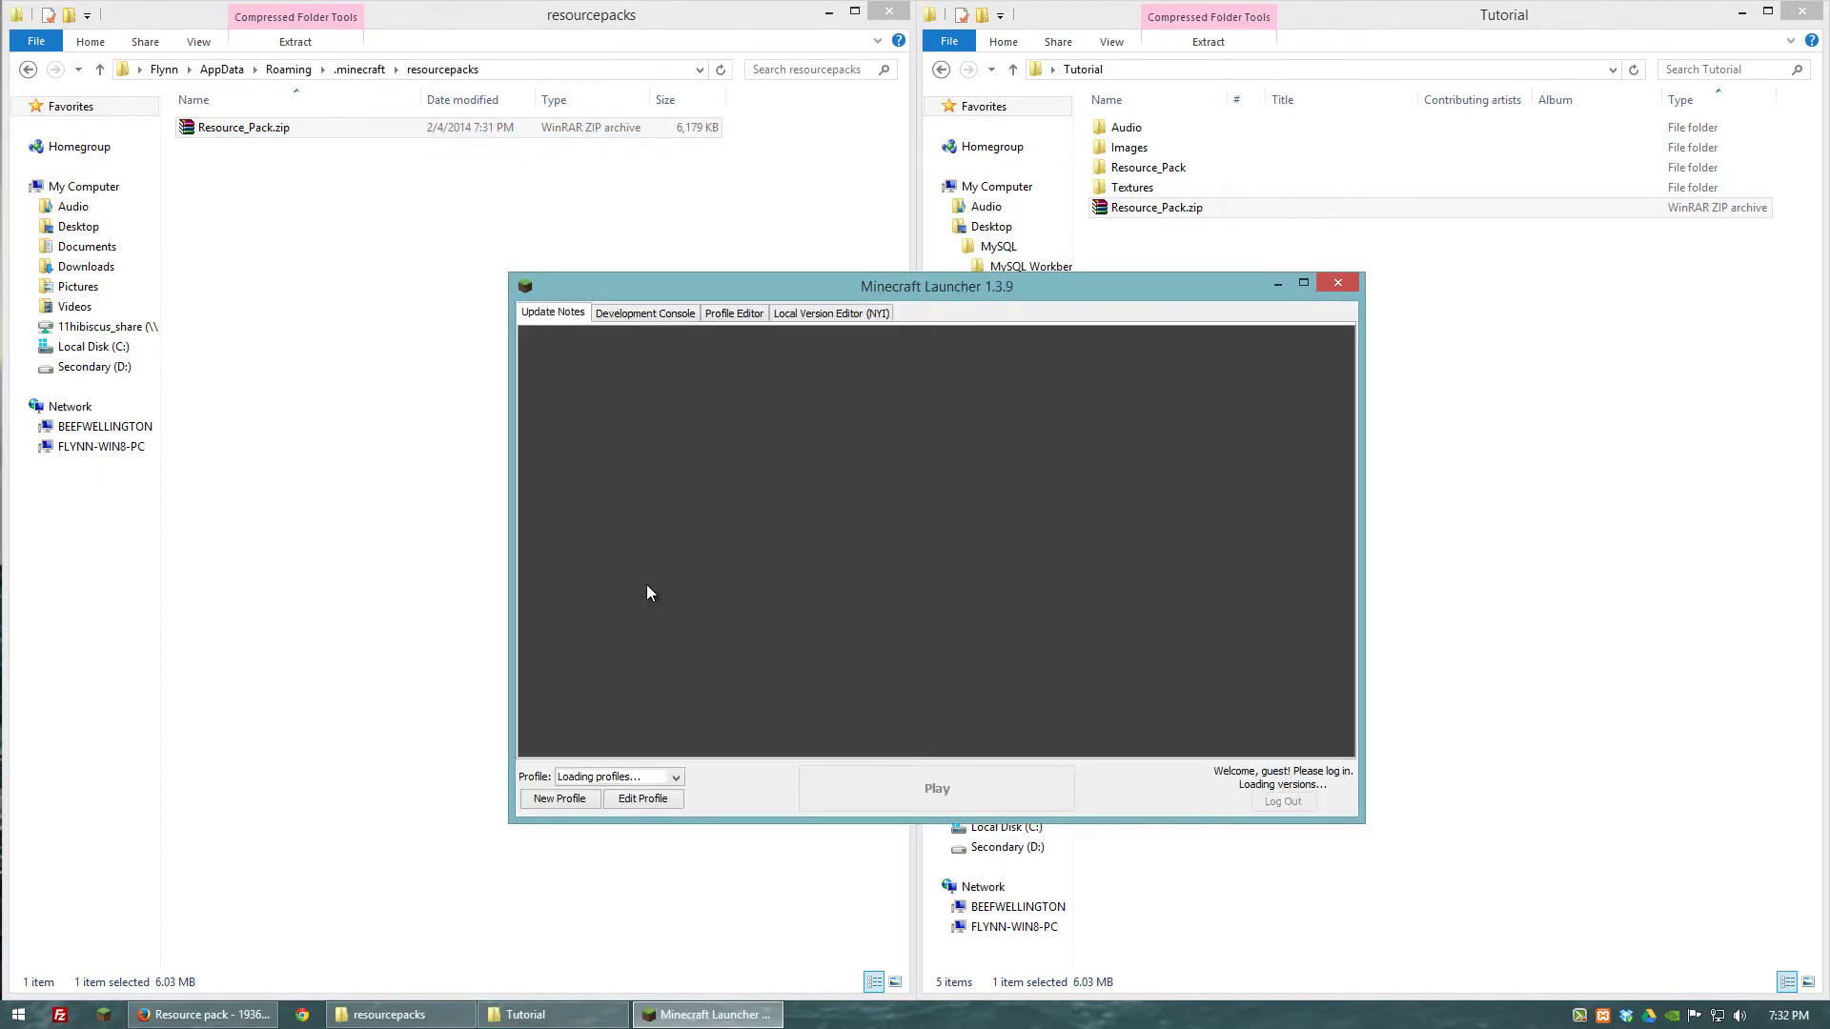
left_click(867, 783)
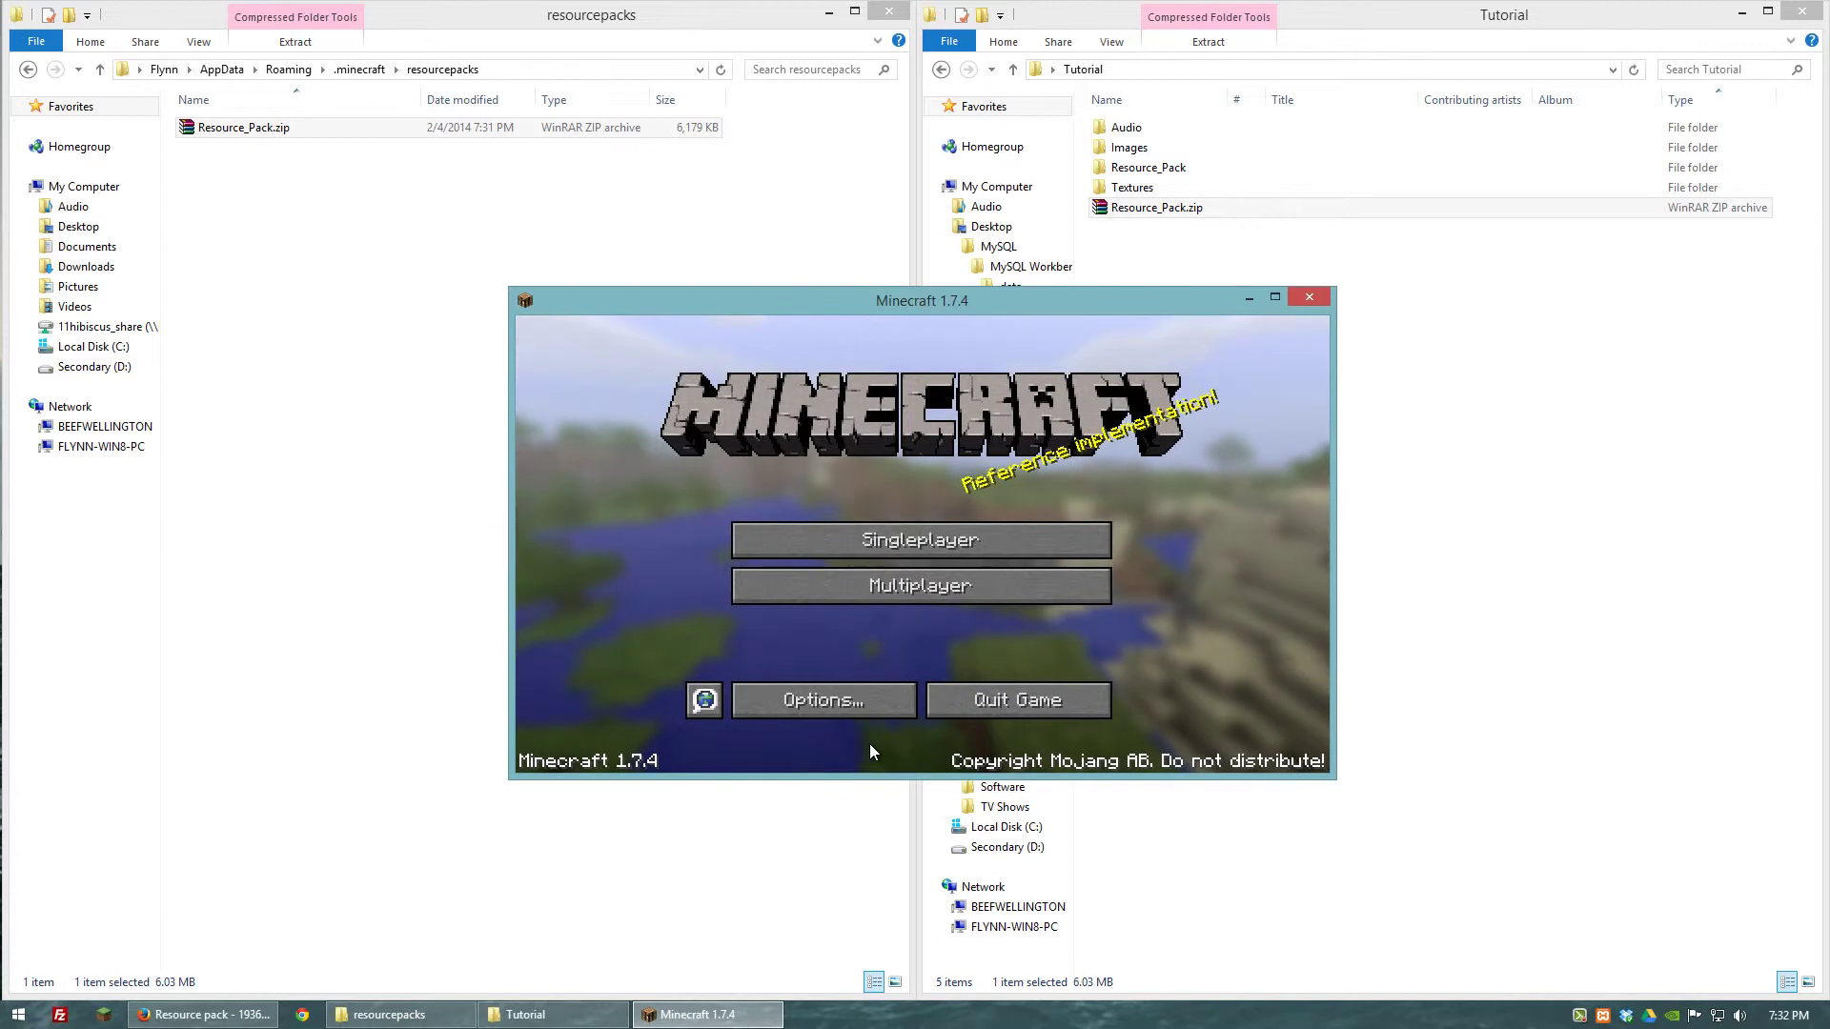
left_click(873, 556)
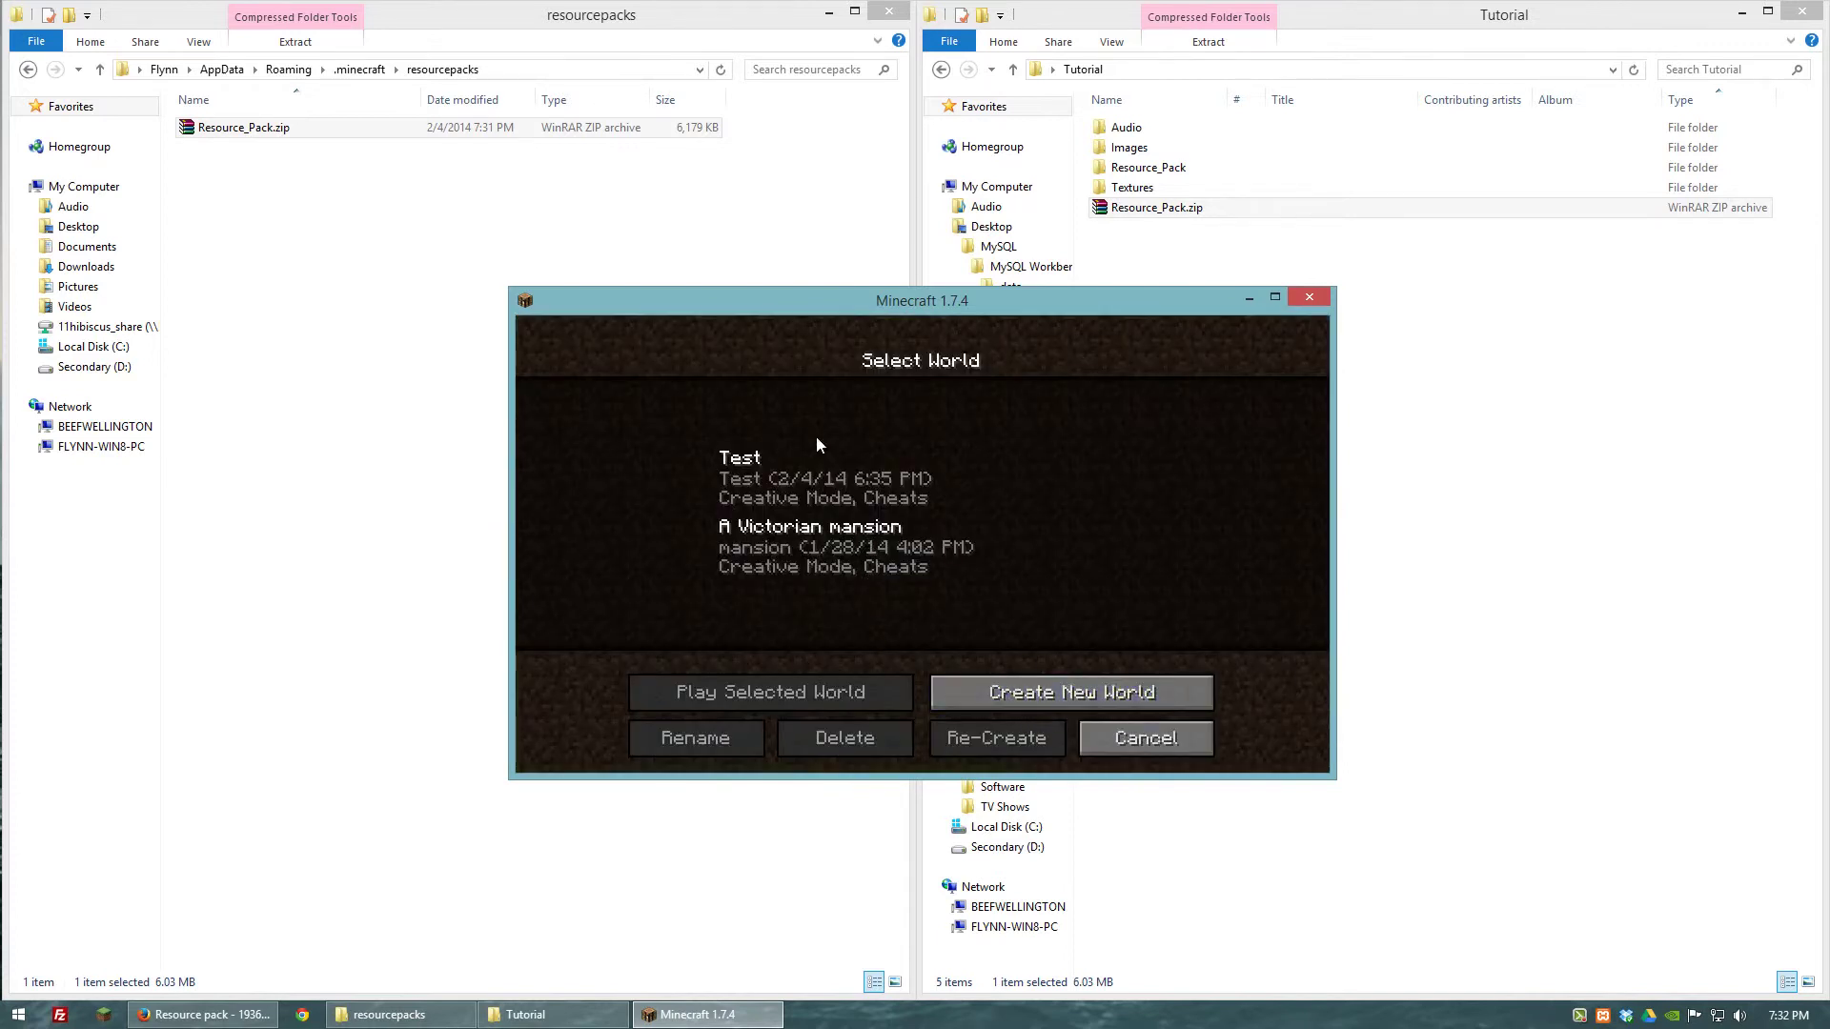
double_click(845, 305)
double_click(593, 369)
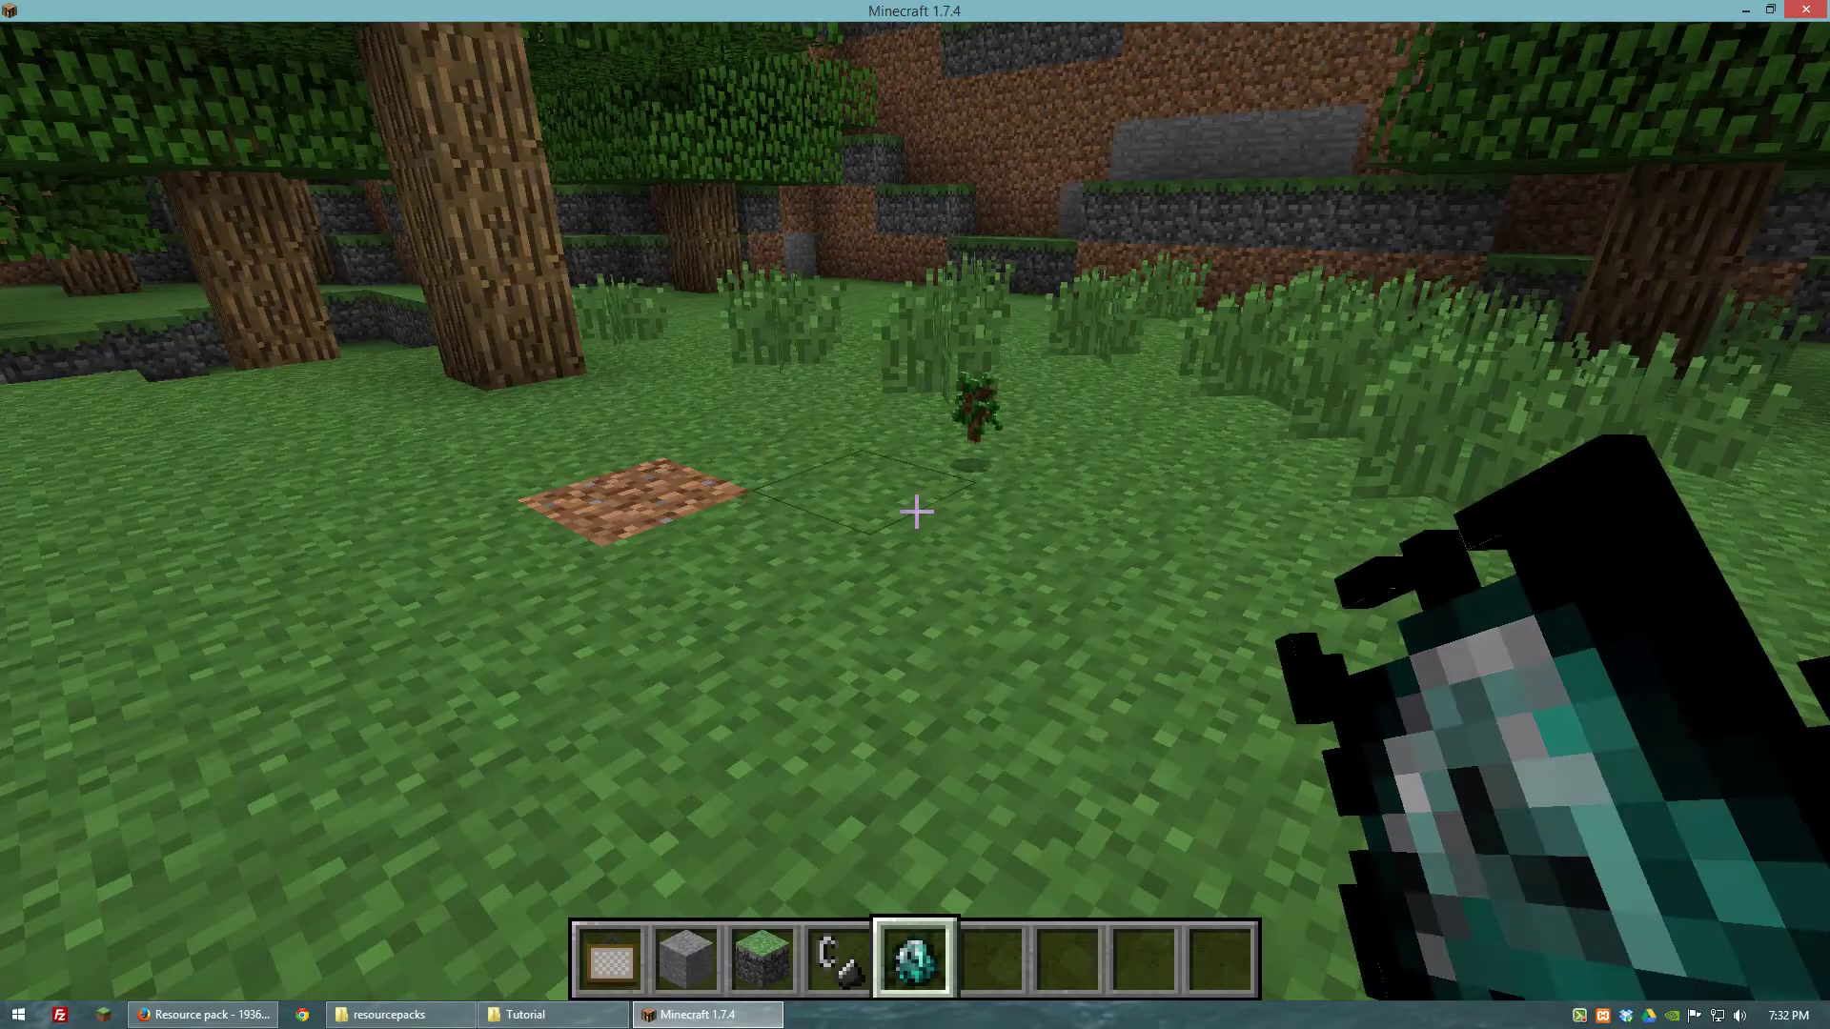
- Walk around the Test world with the diamond in hand and examine its animated texture
key("w")
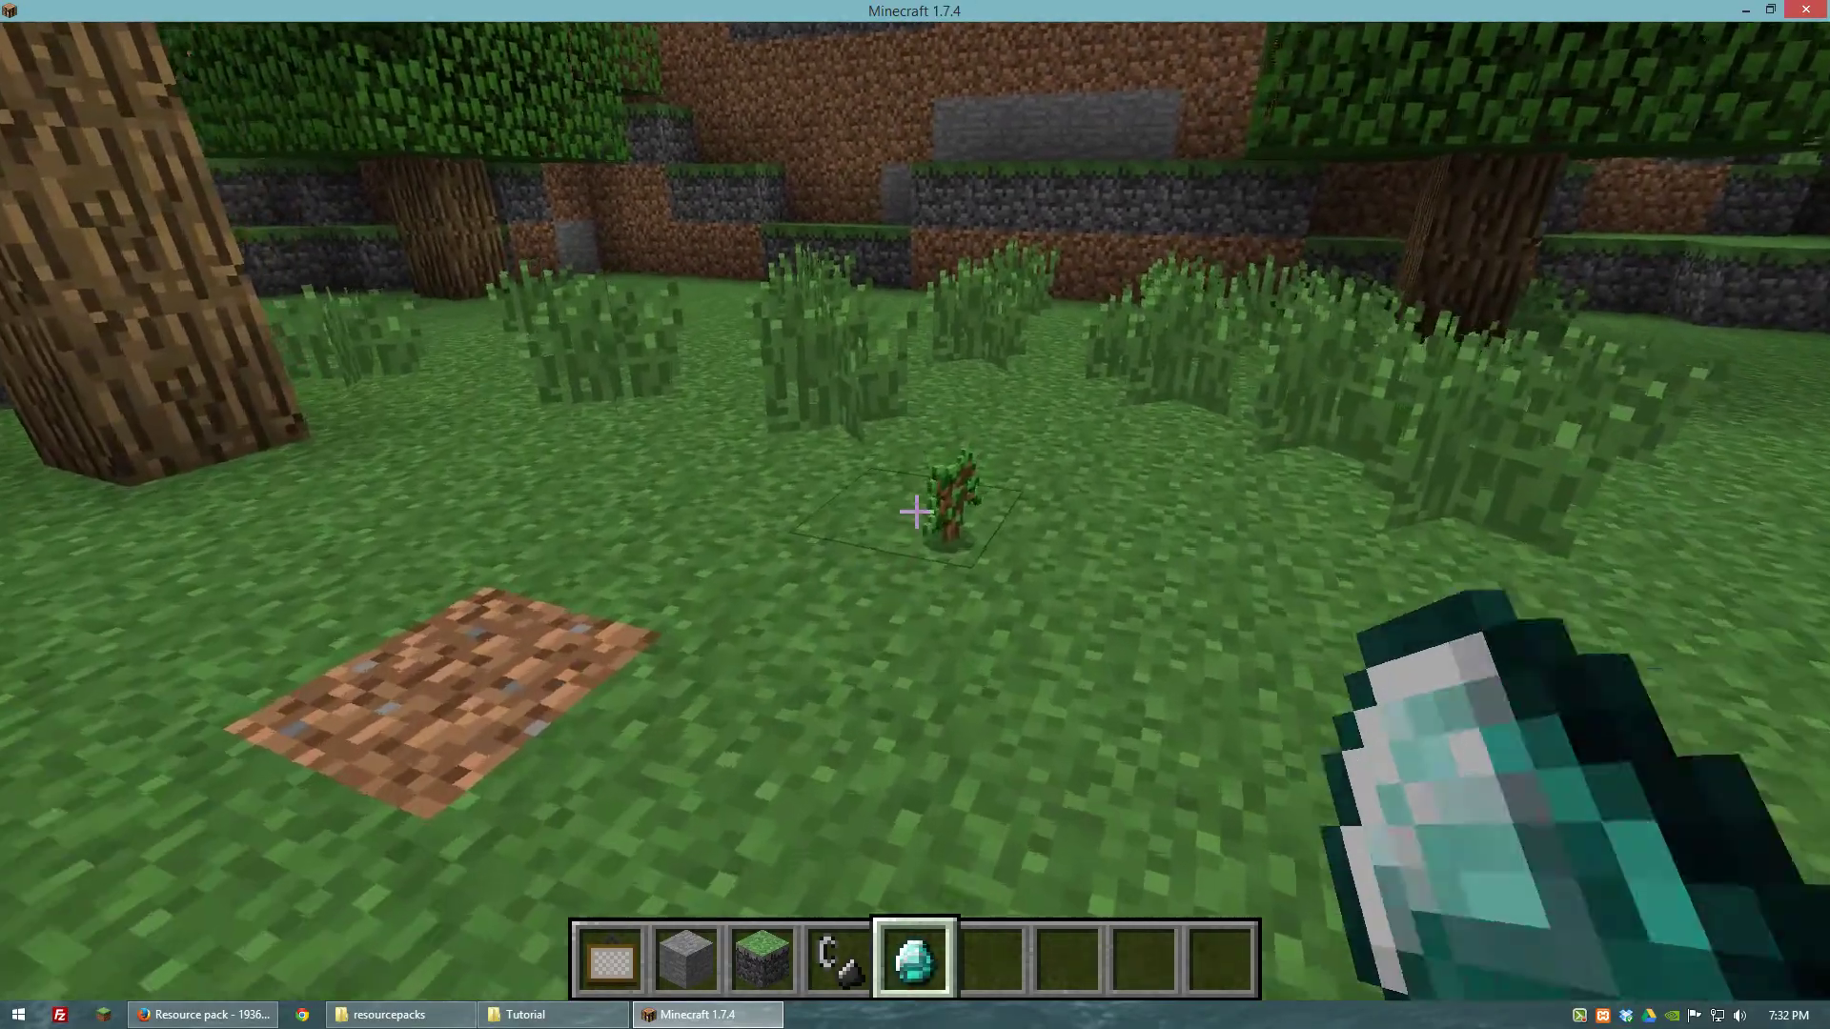
left_click(915, 511)
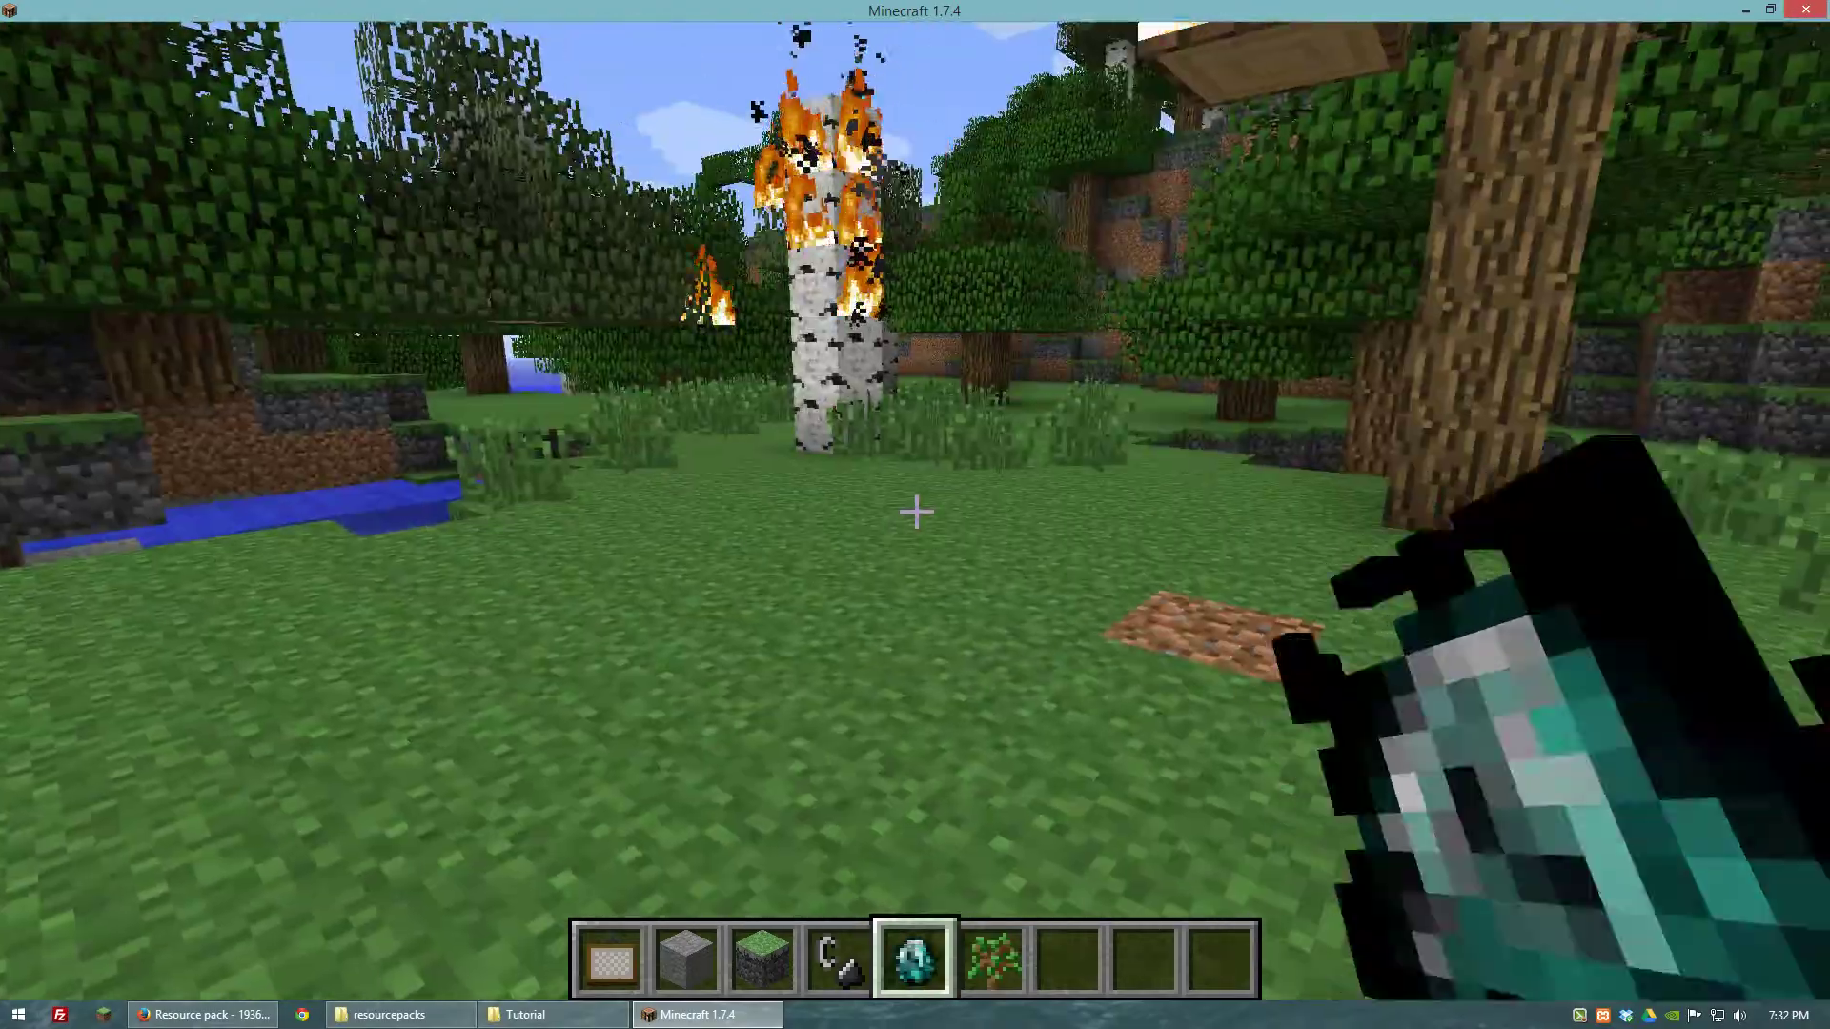
key("w")
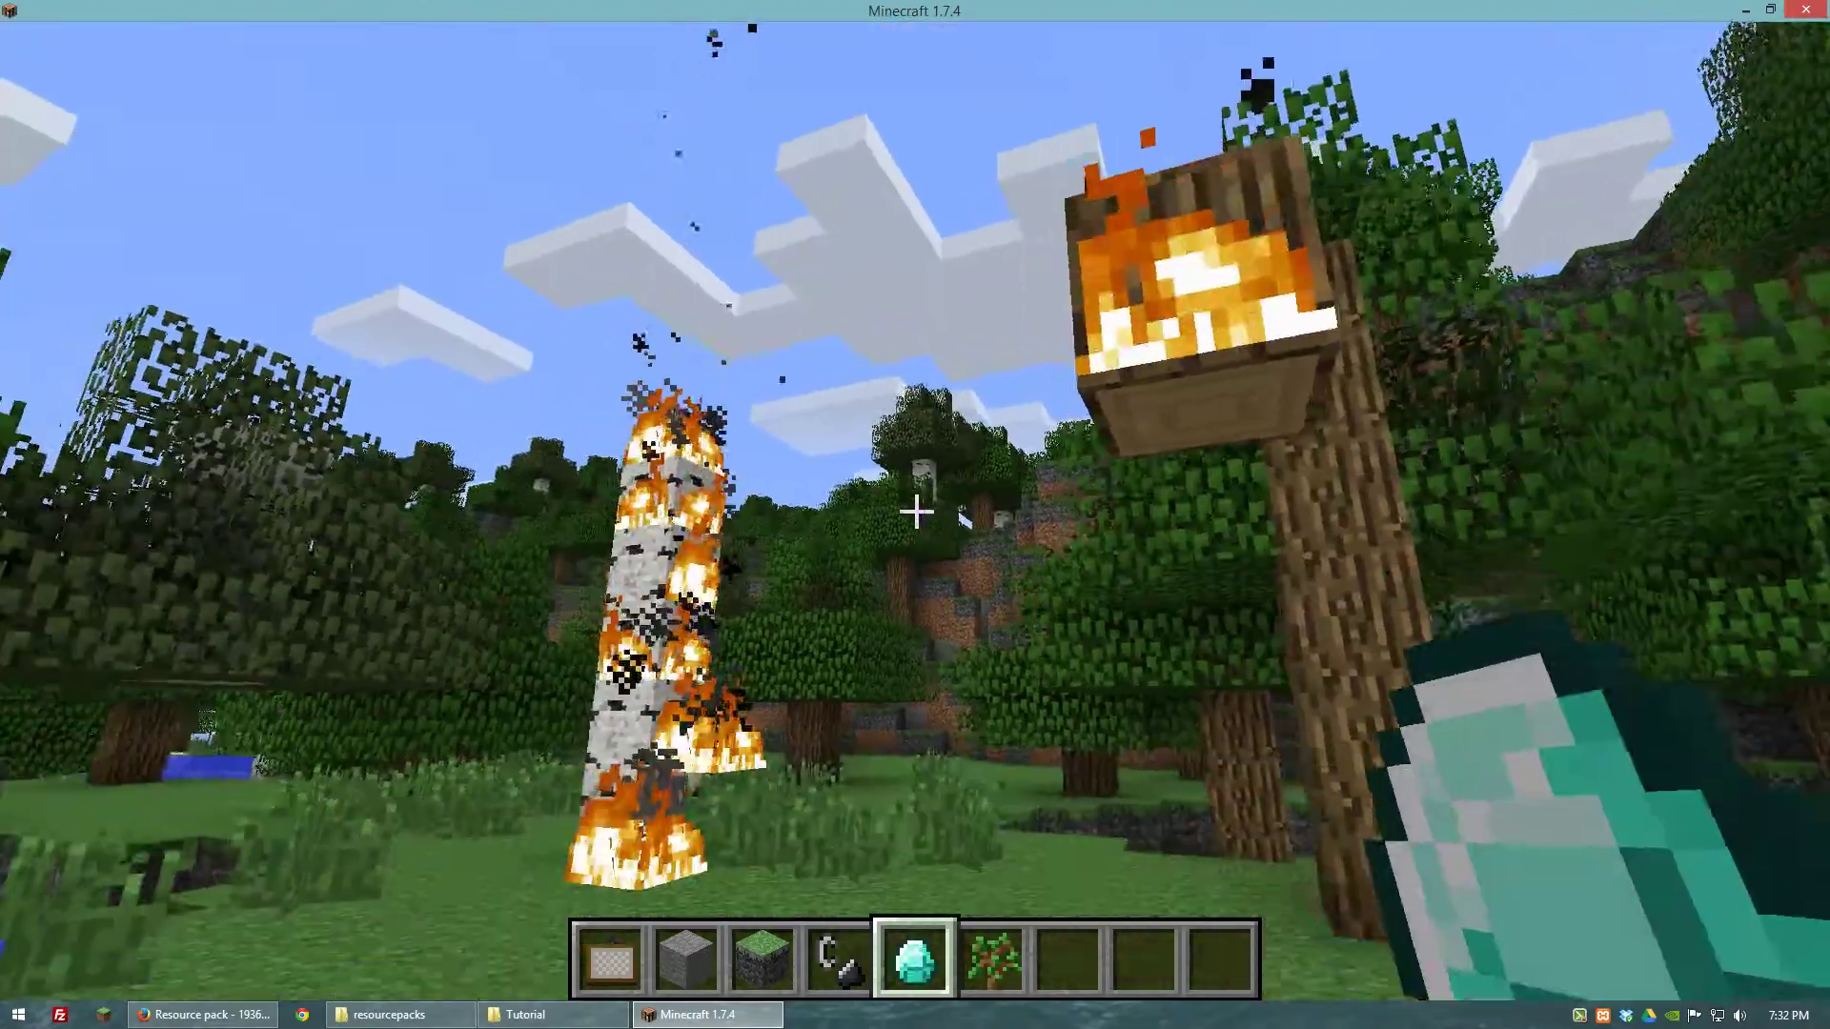
key("w")
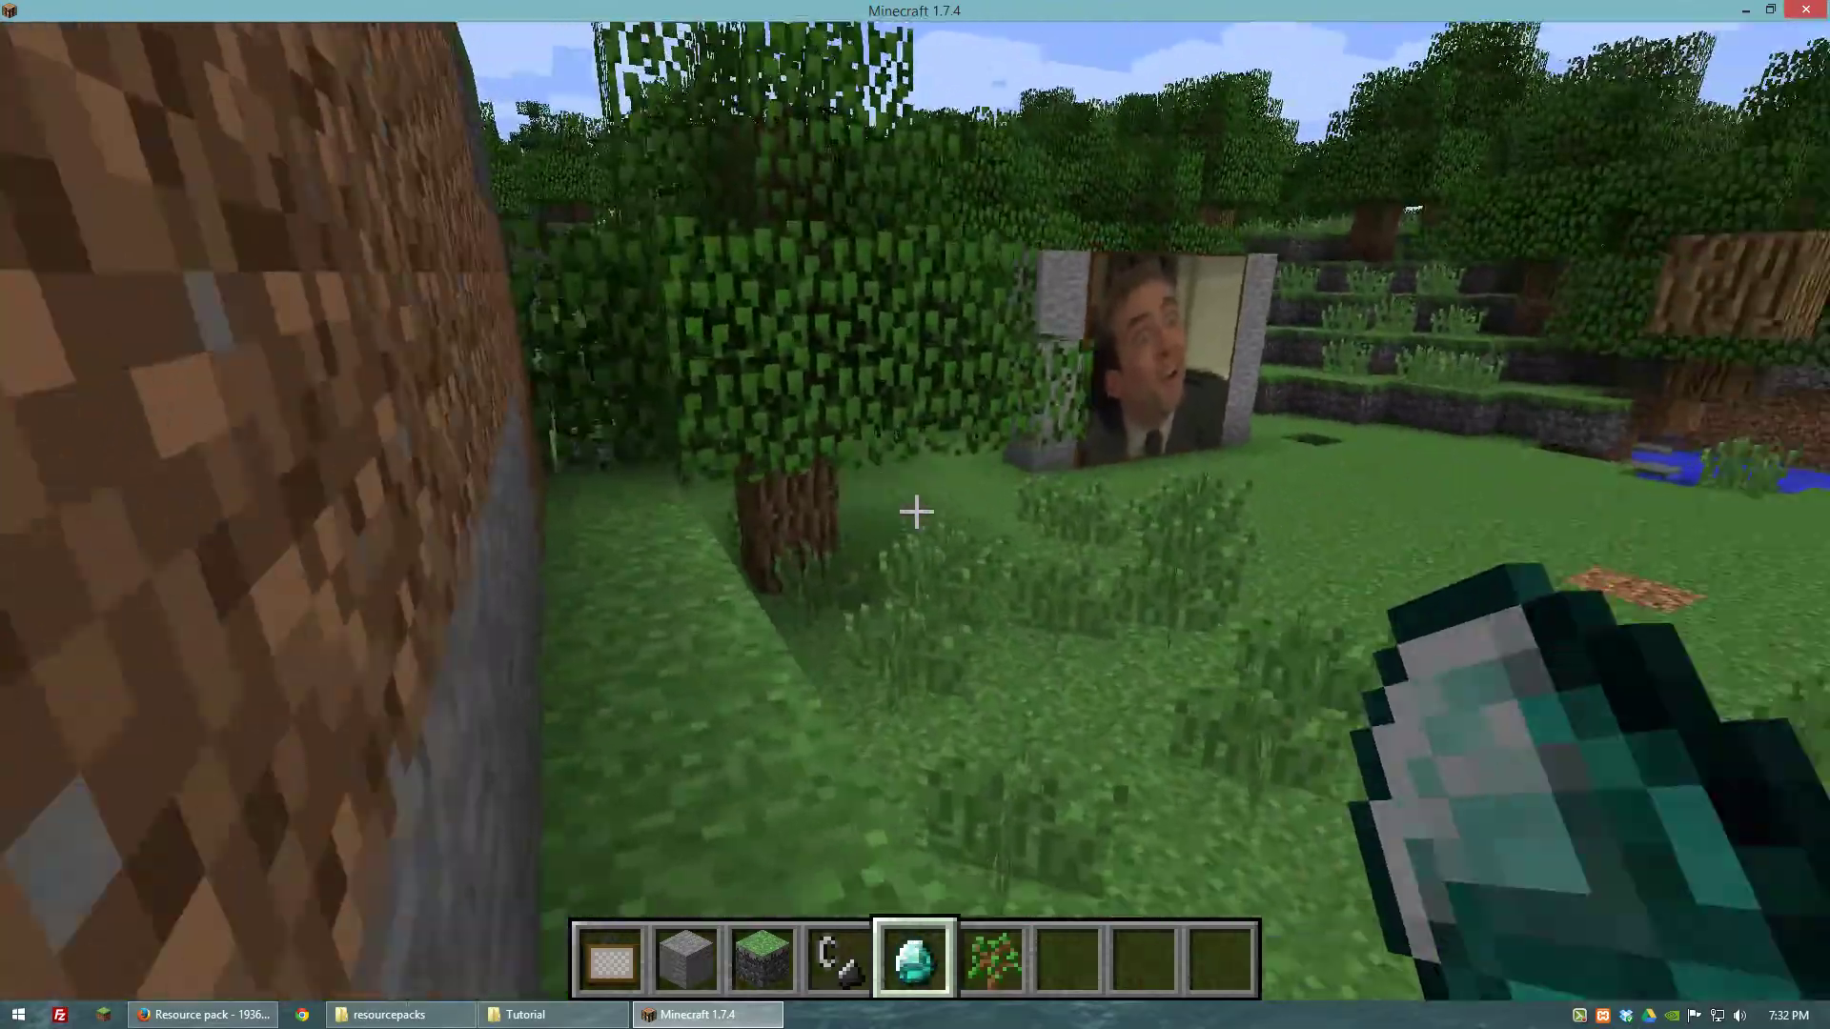
left_click(915, 512)
key("w")
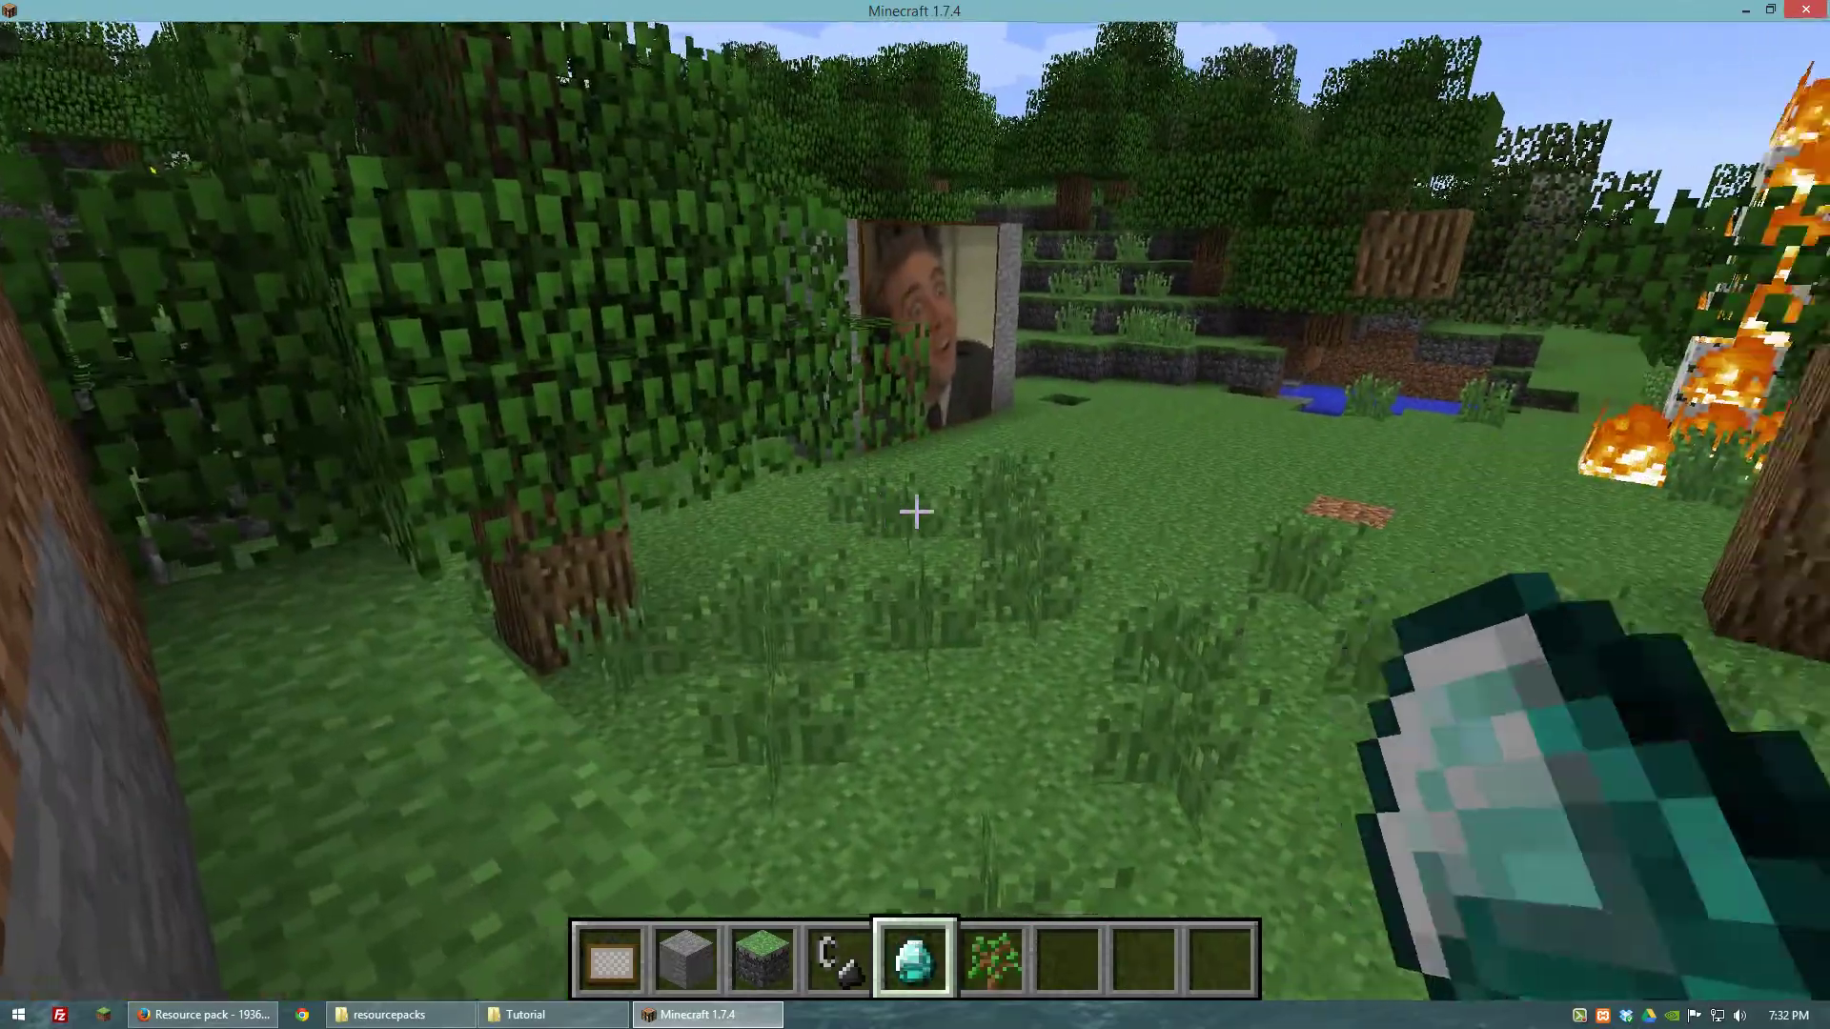
key("w")
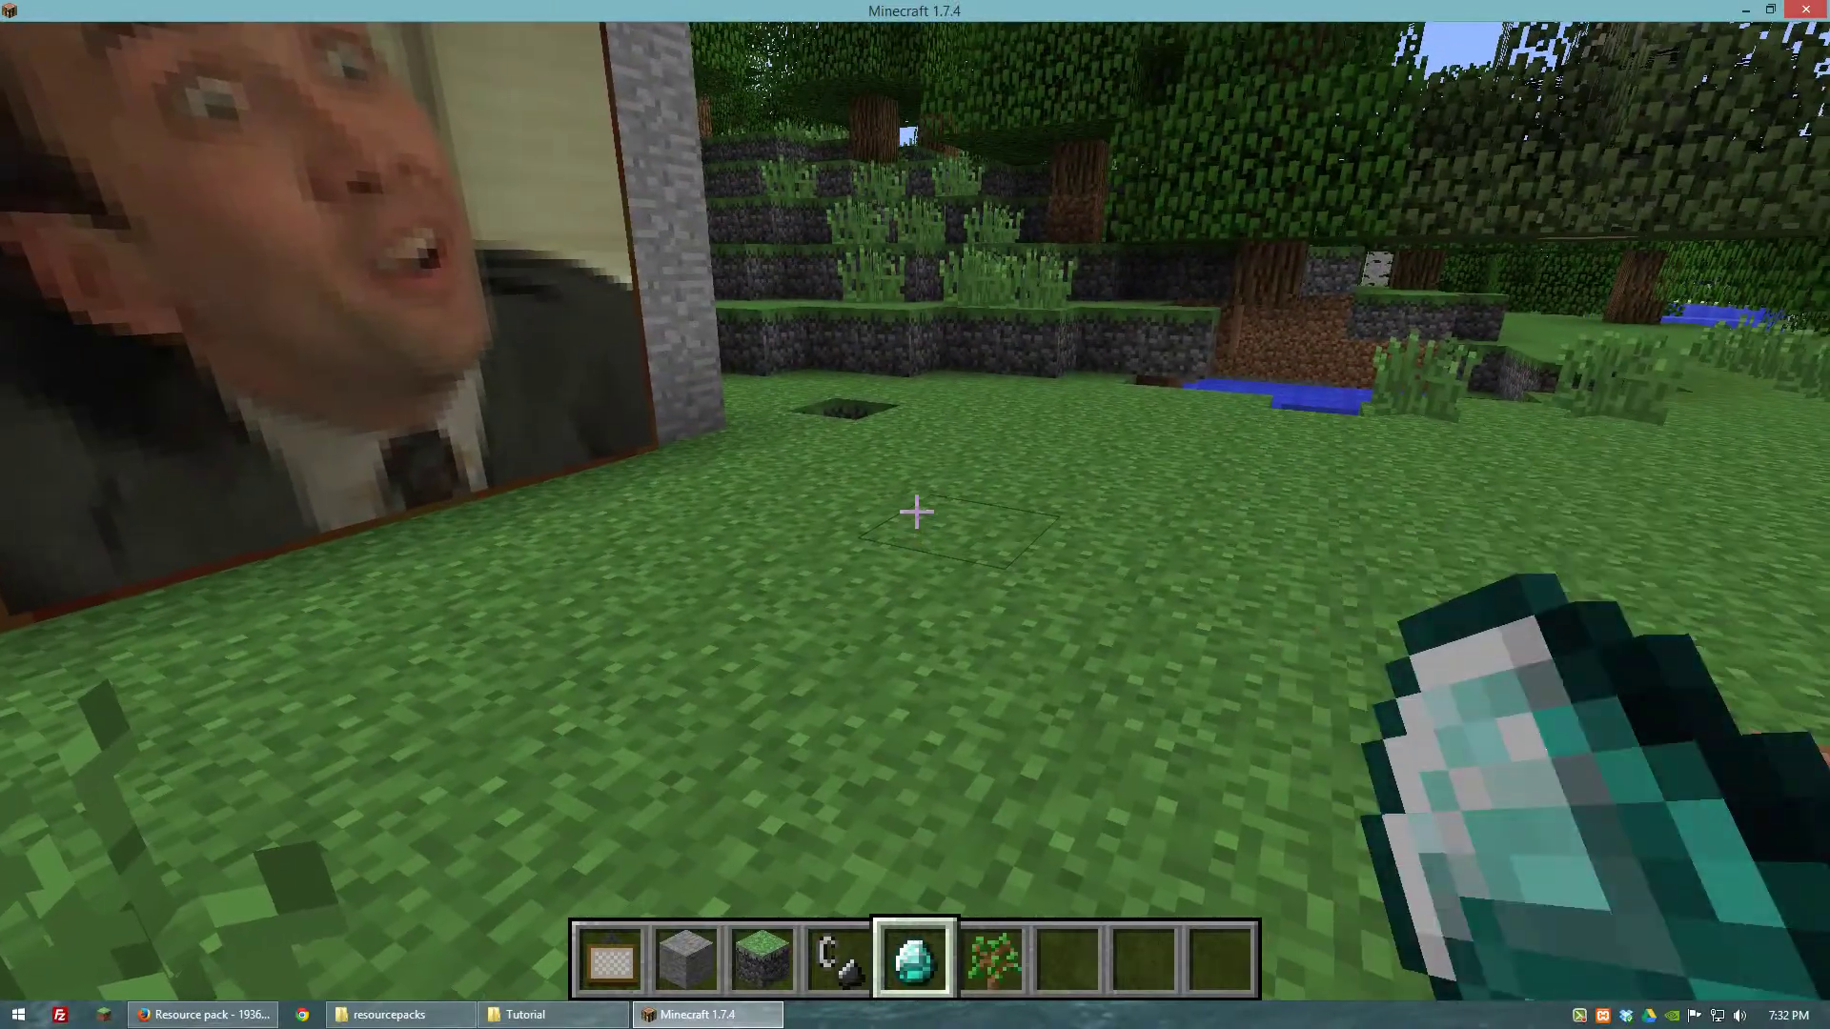
key("w")
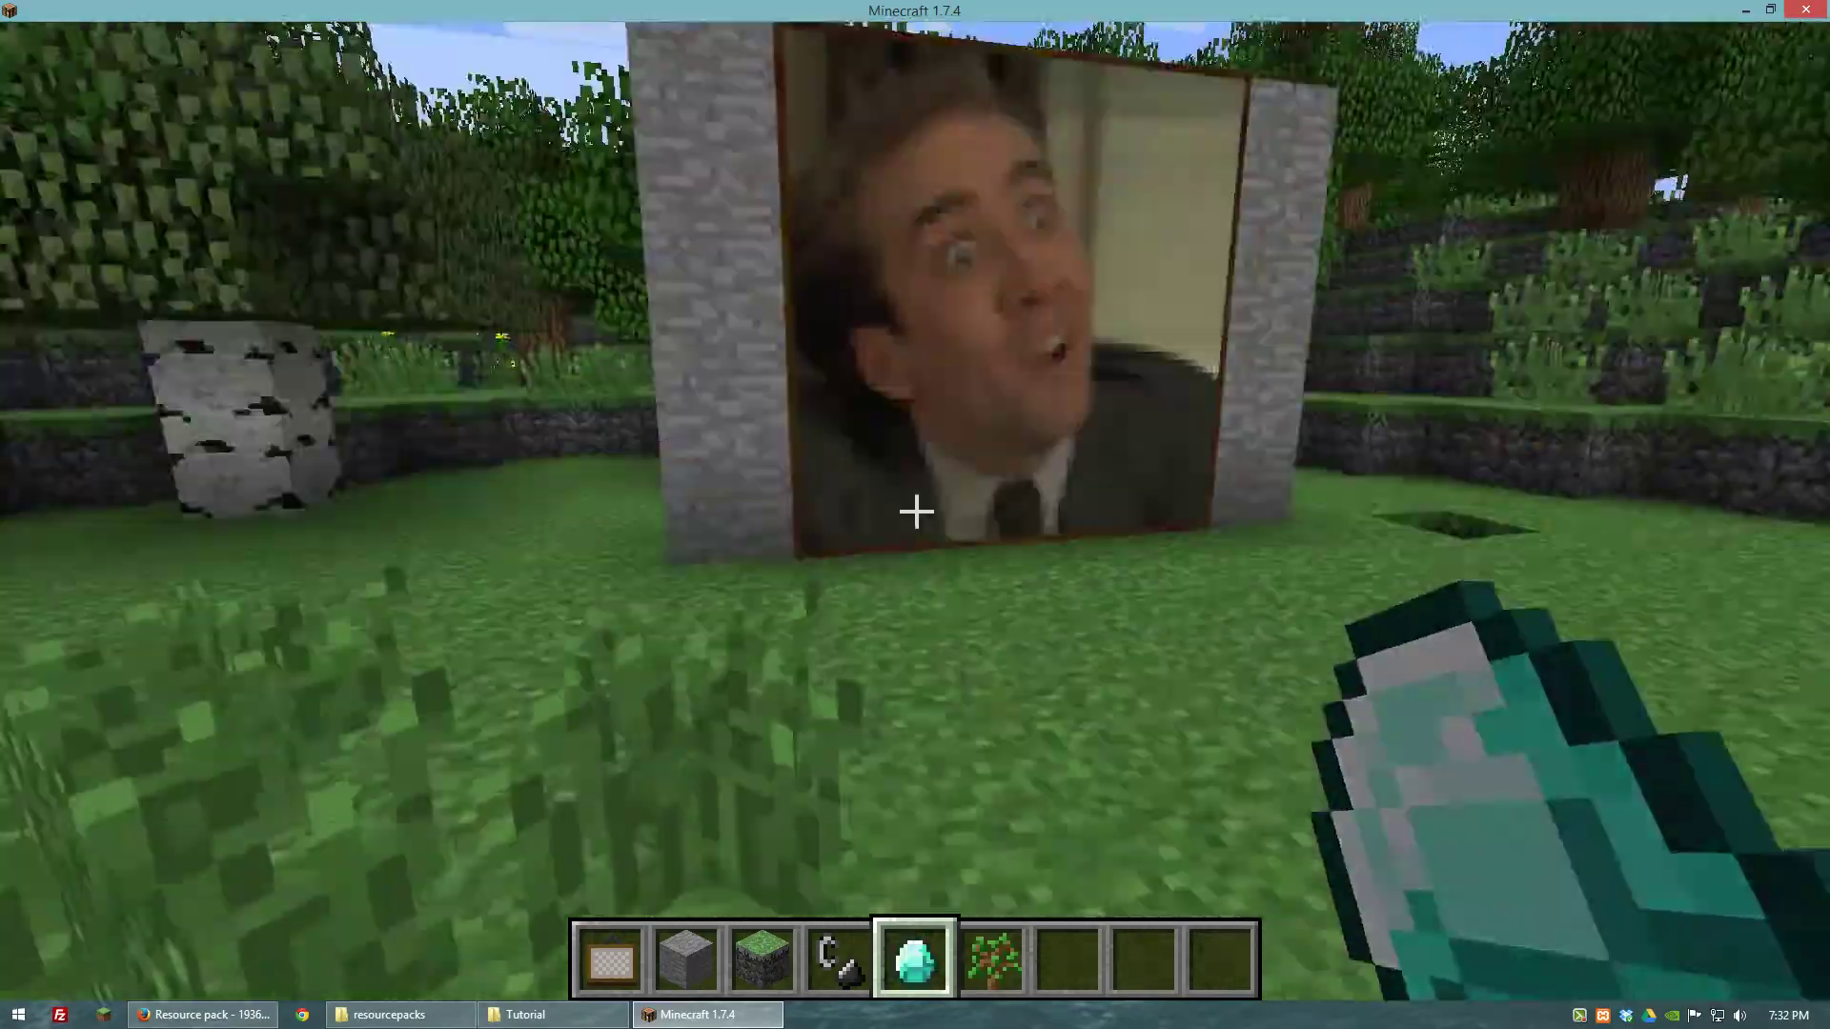
key("w")
key("w")
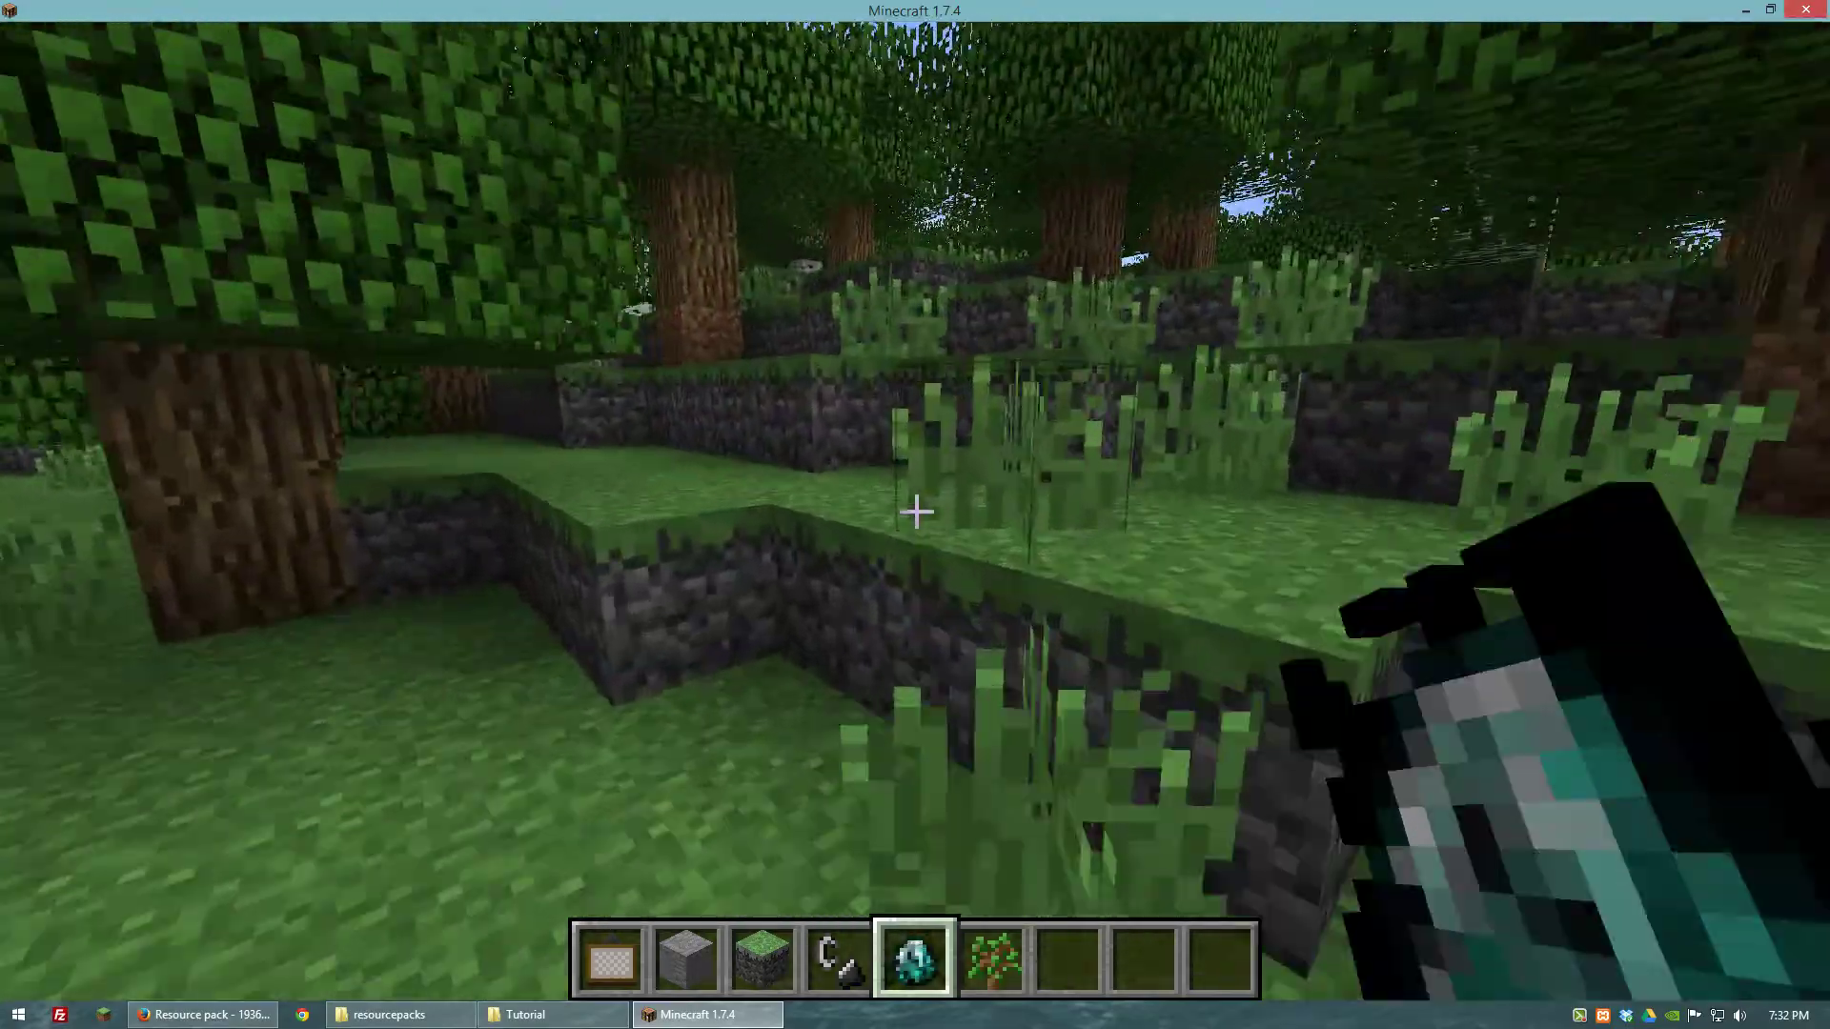
key("w")
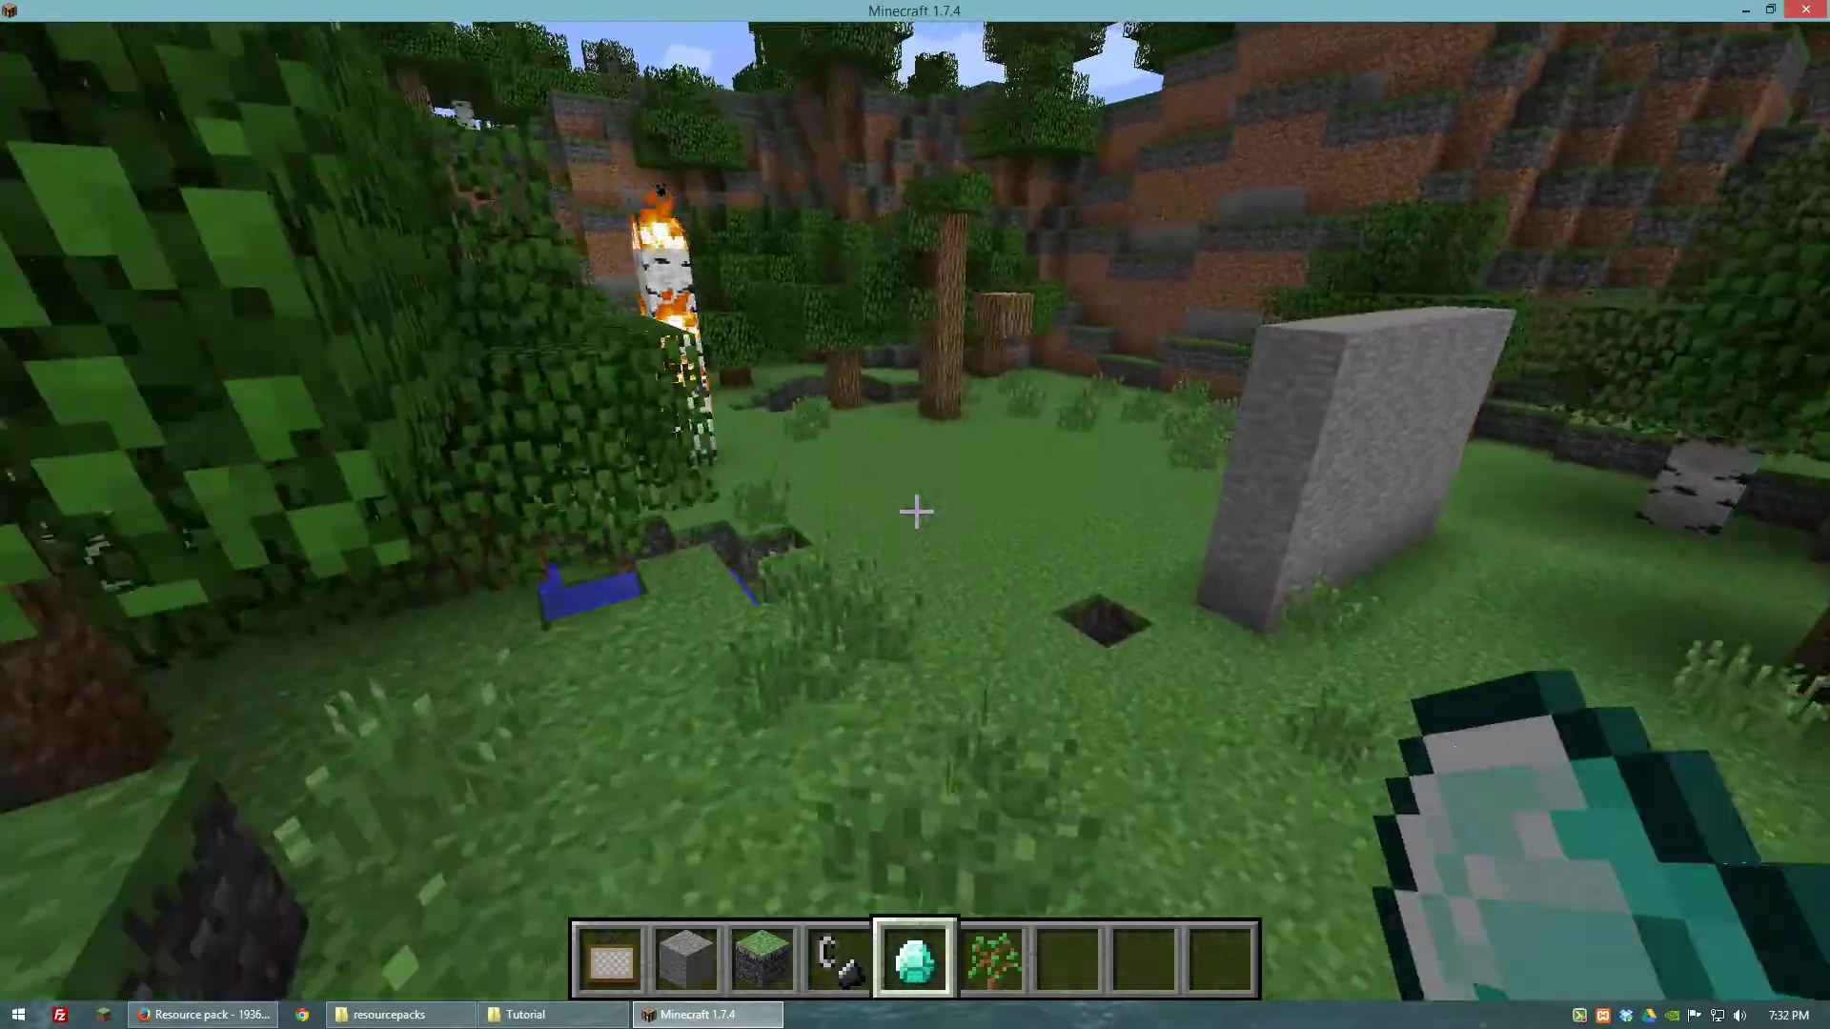
key("w")
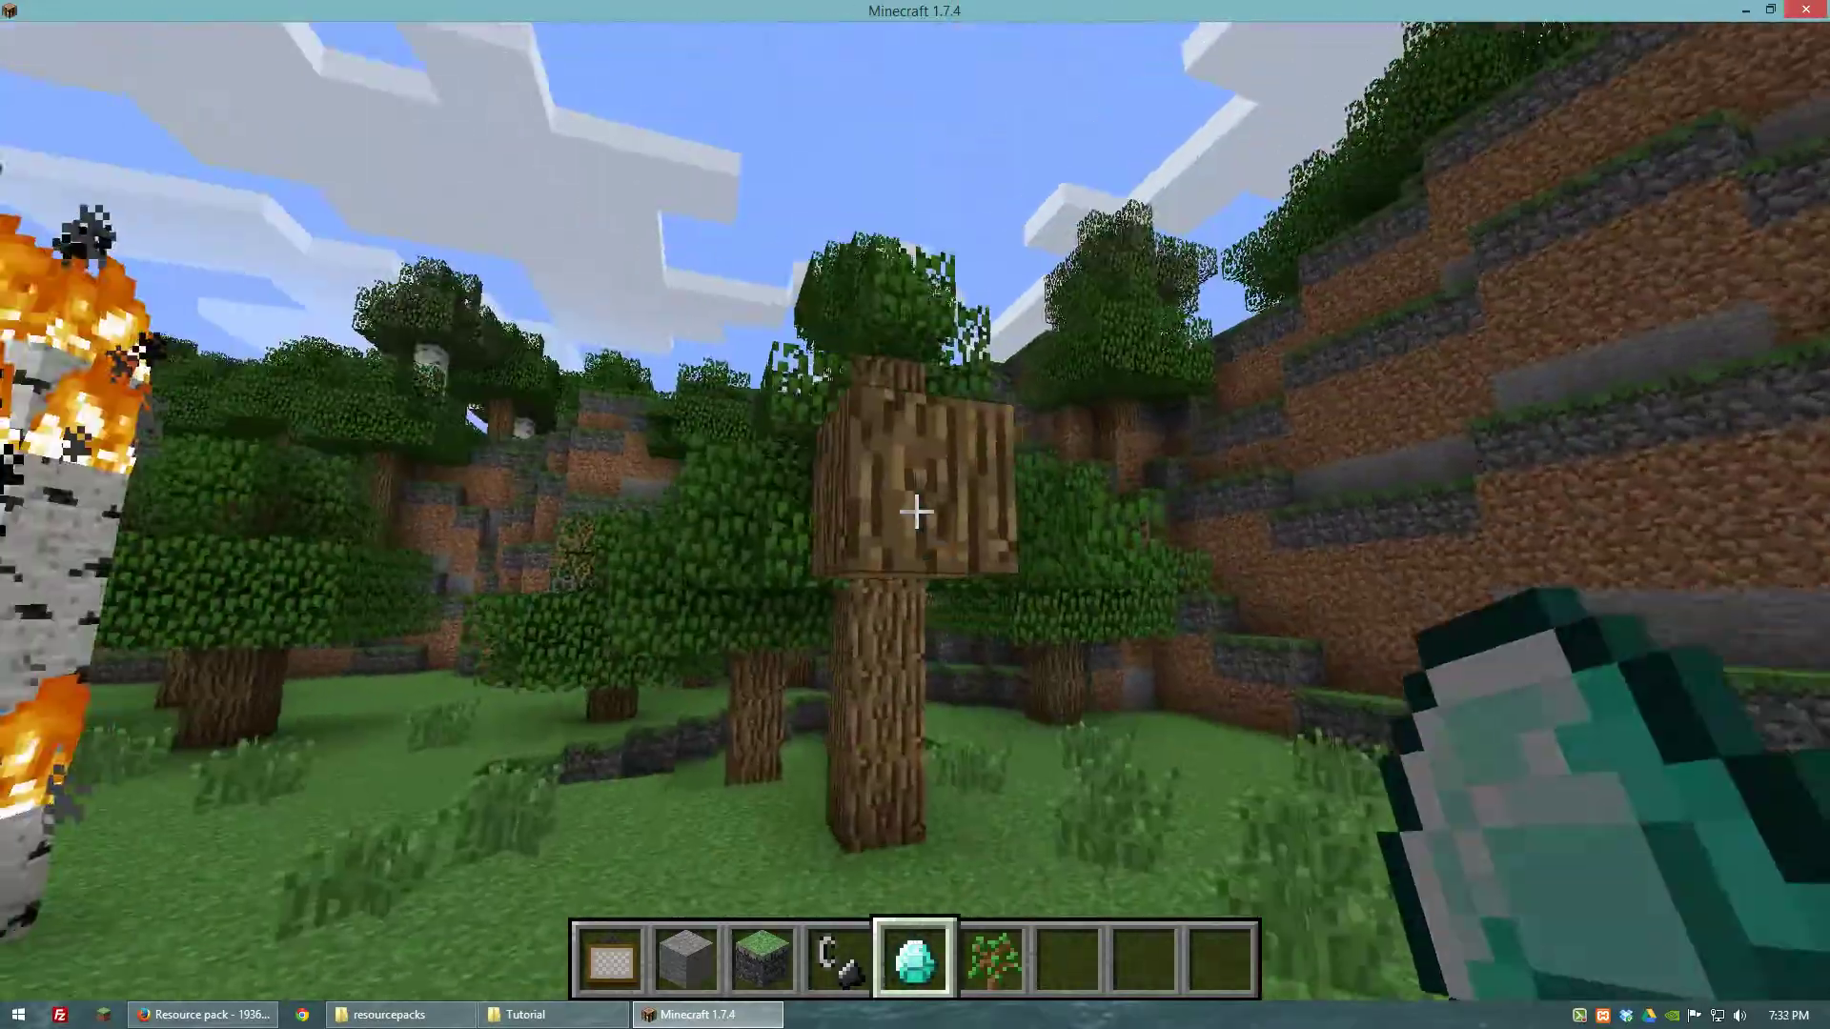
left_click(915, 512)
key("w")
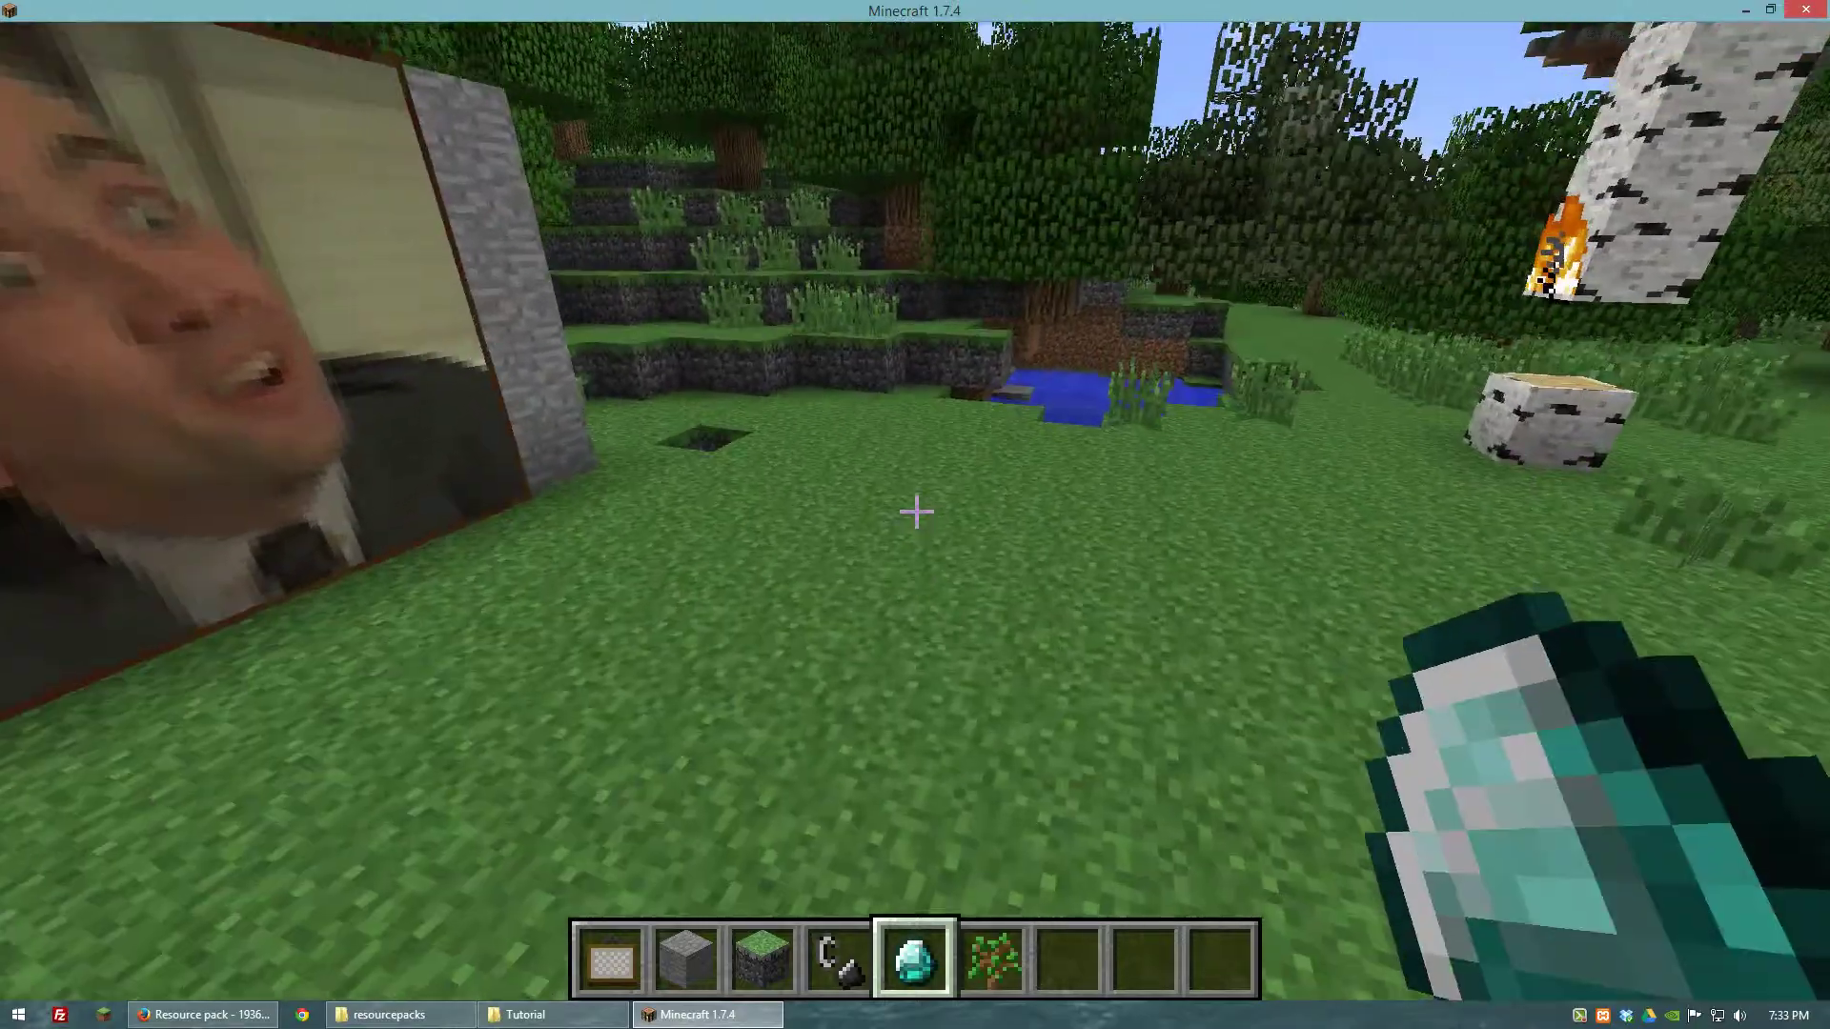
key("s")
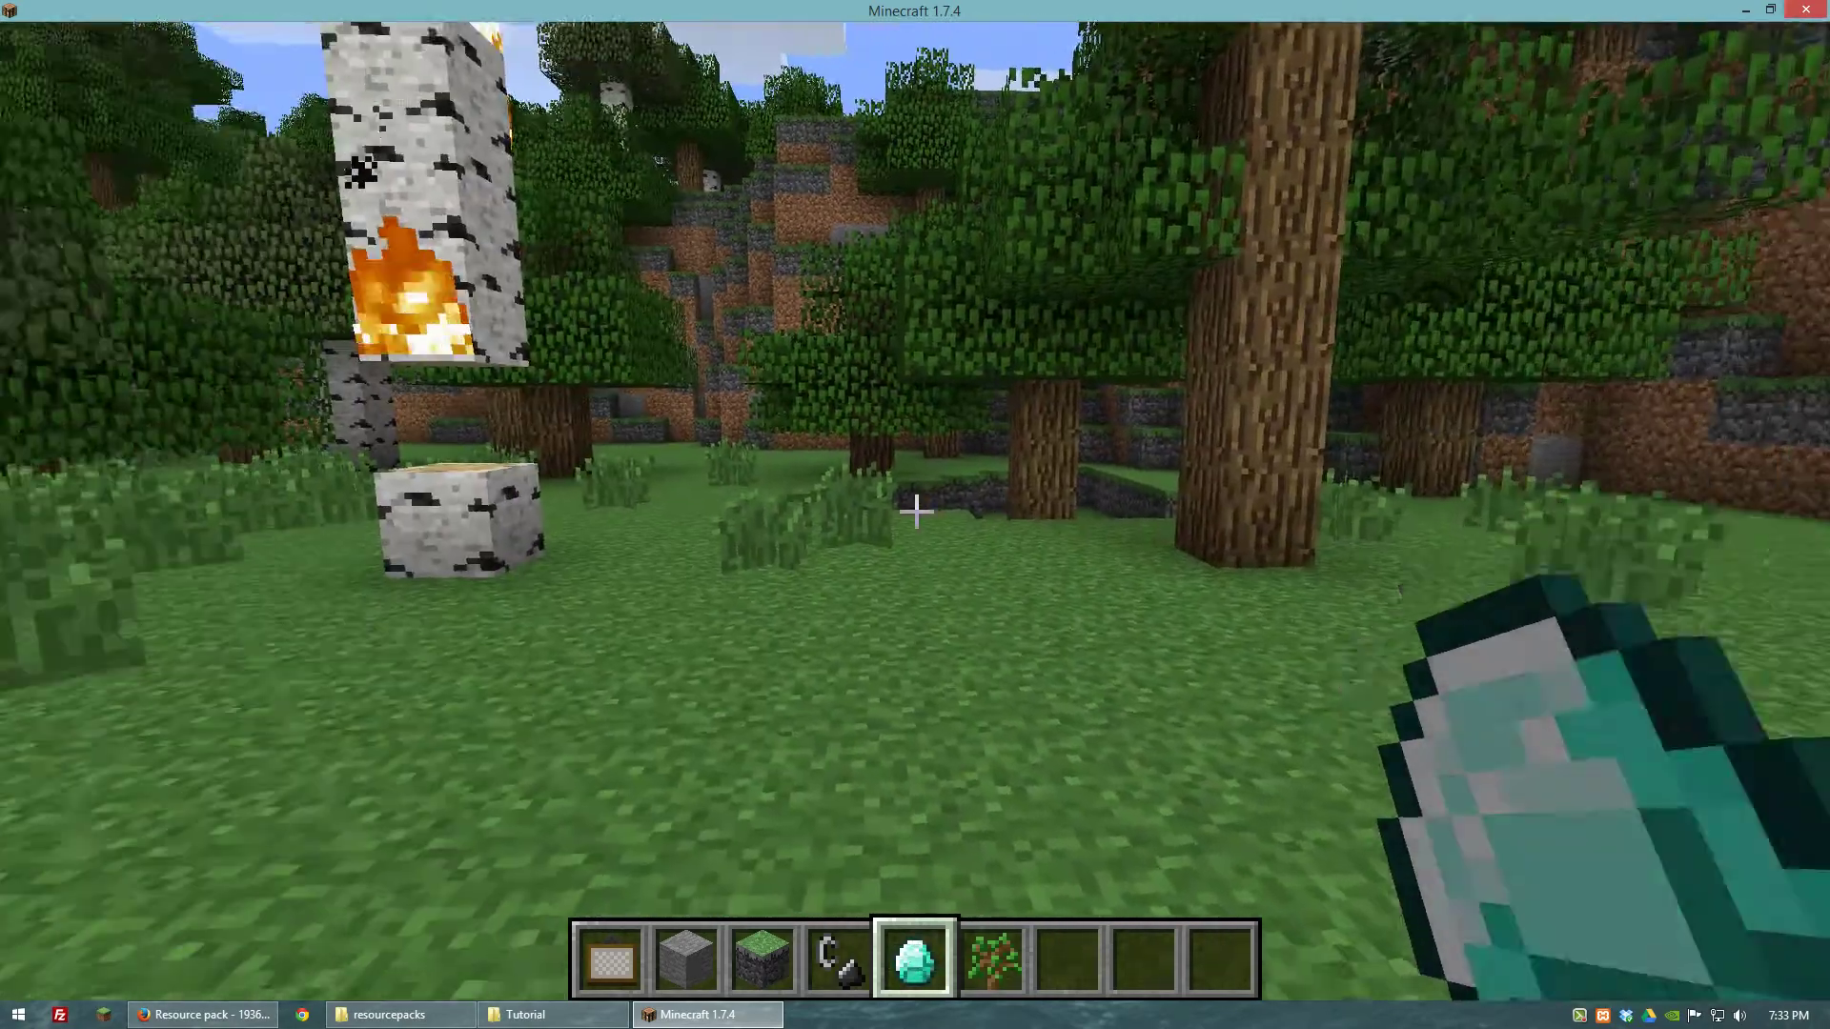
key("s")
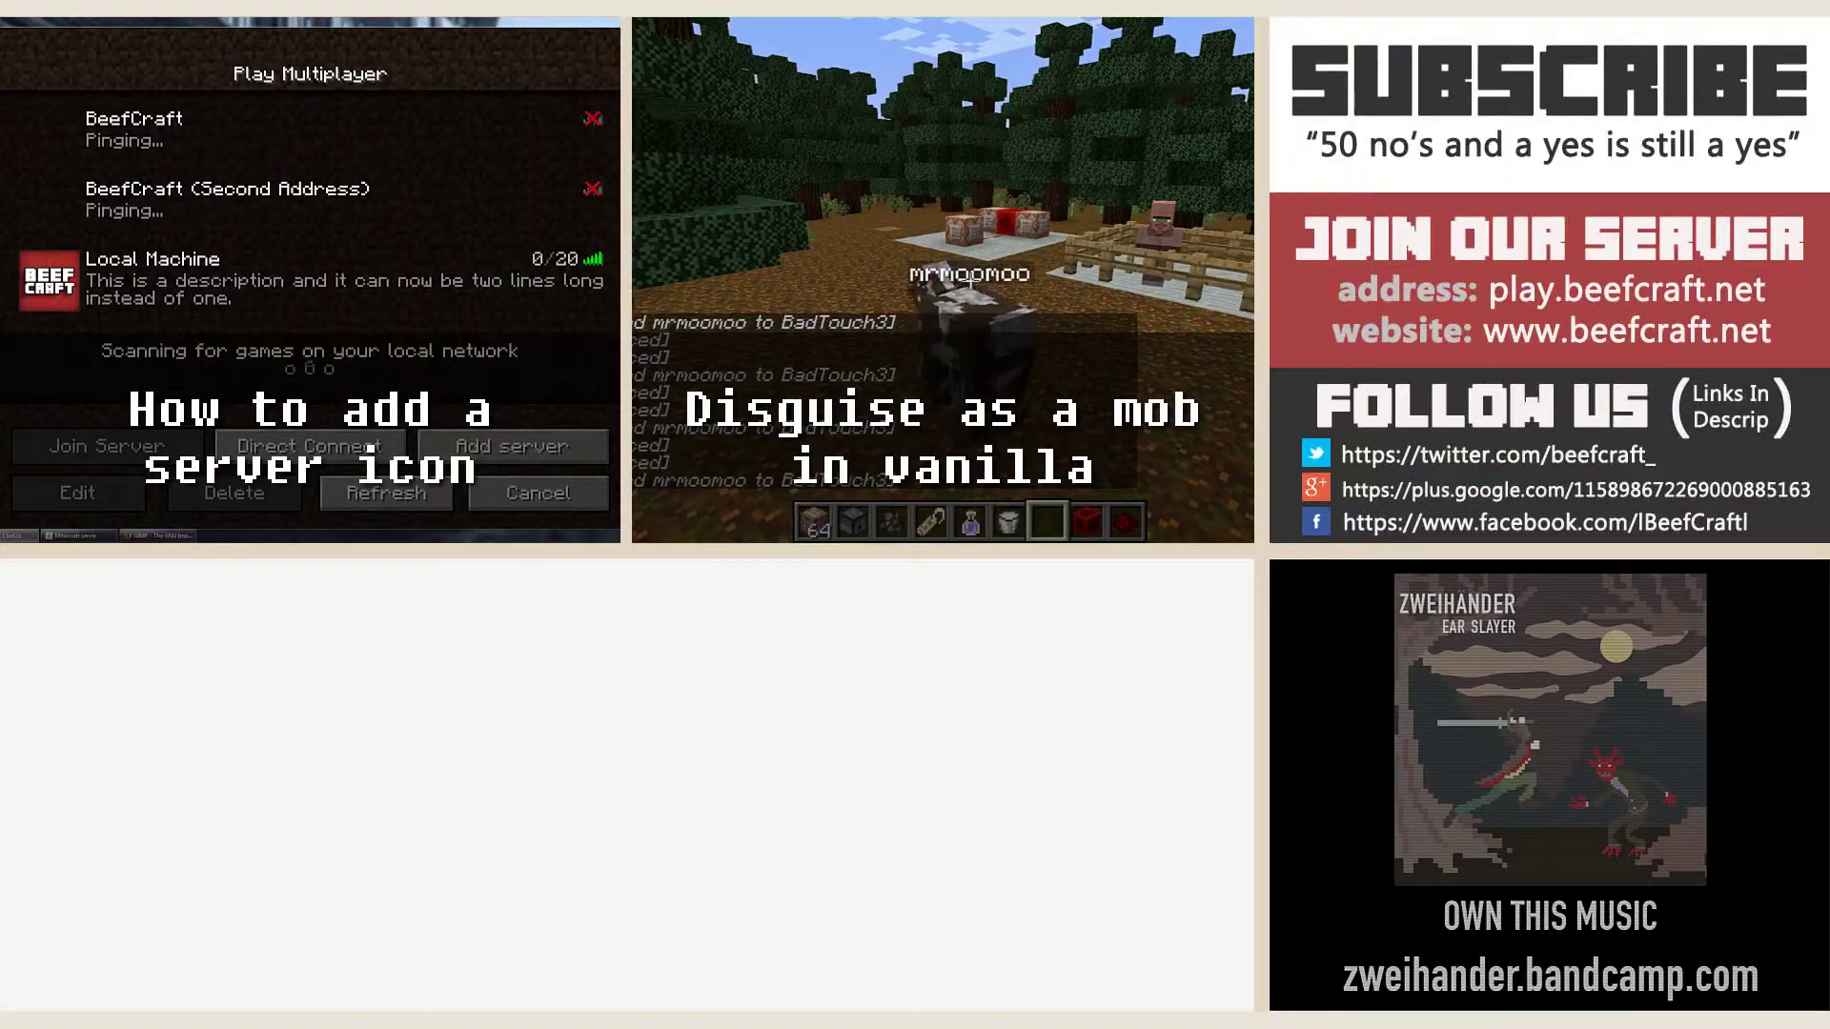